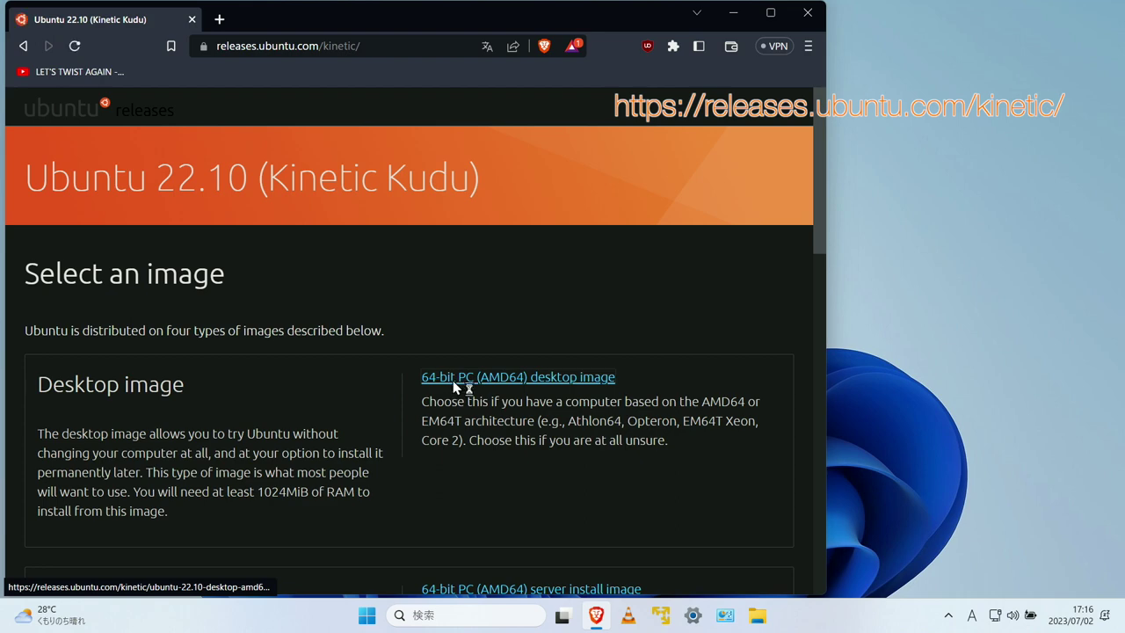
- Save the Ubuntu 22.10 64-bit PC (AMD64) desktop image download
{"action": "left_click", "coordinate": [454, 334]}
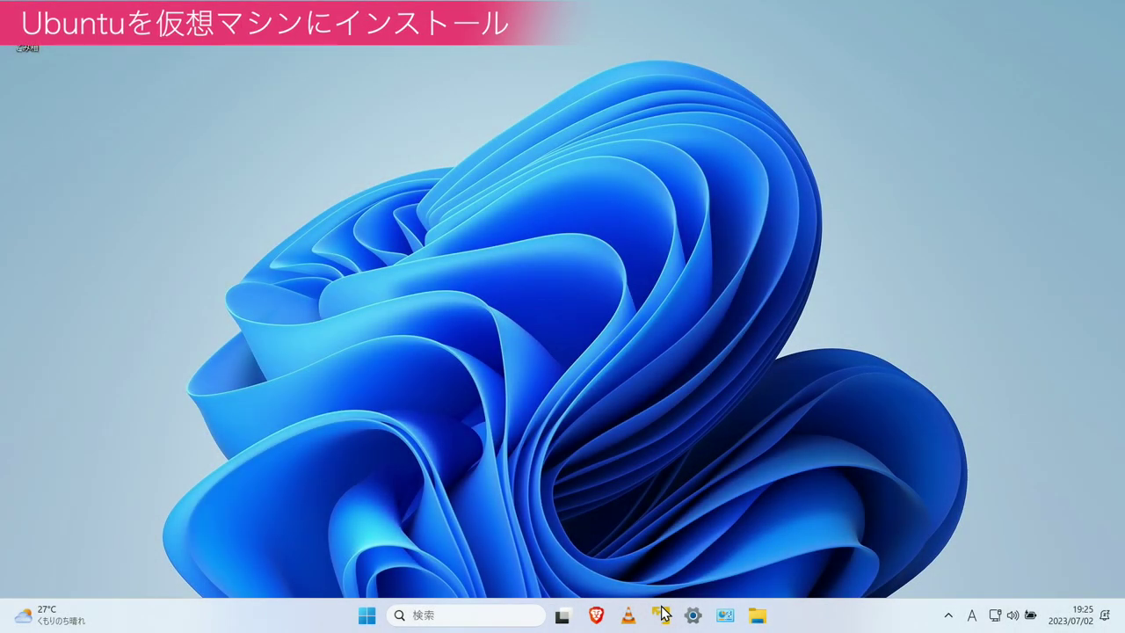
- Launch VMware Player and start a new VM from ubuntu-22.10-desktop-amd64.iso
{"action": "left_click", "coordinate": [661, 615]}
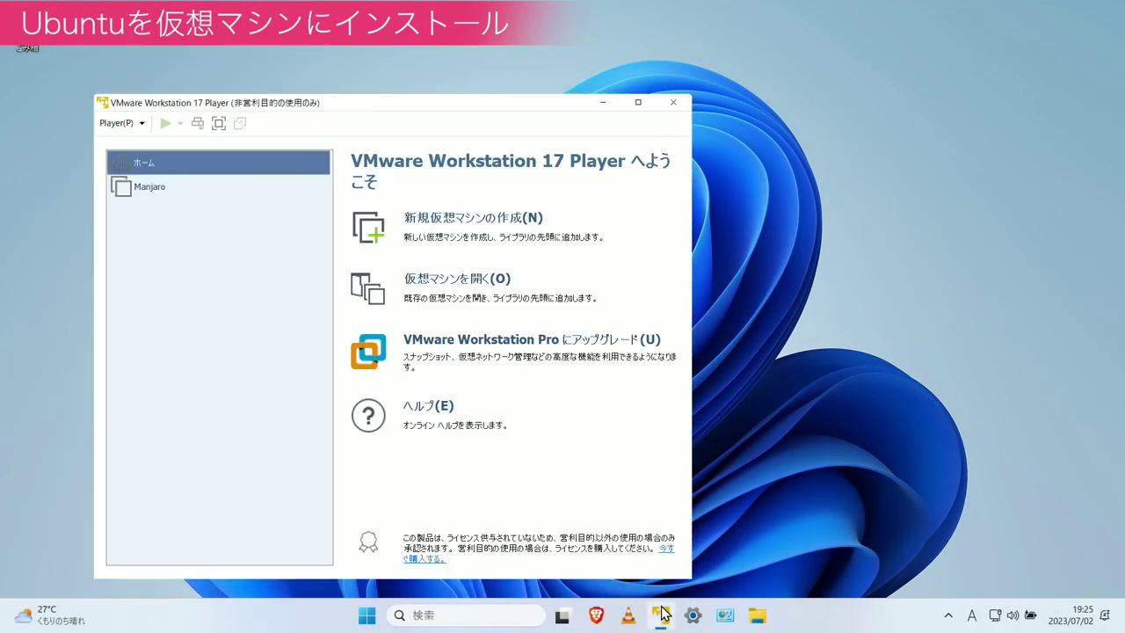
{"action": "left_click", "coordinate": [458, 227]}
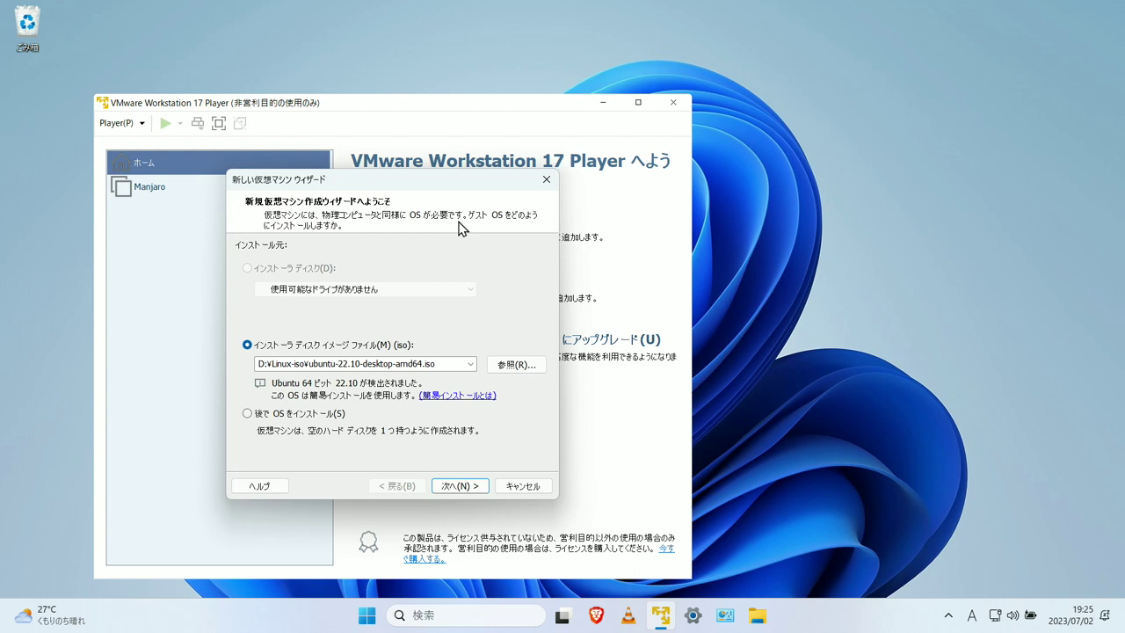
{"action": "left_click", "coordinate": [516, 364]}
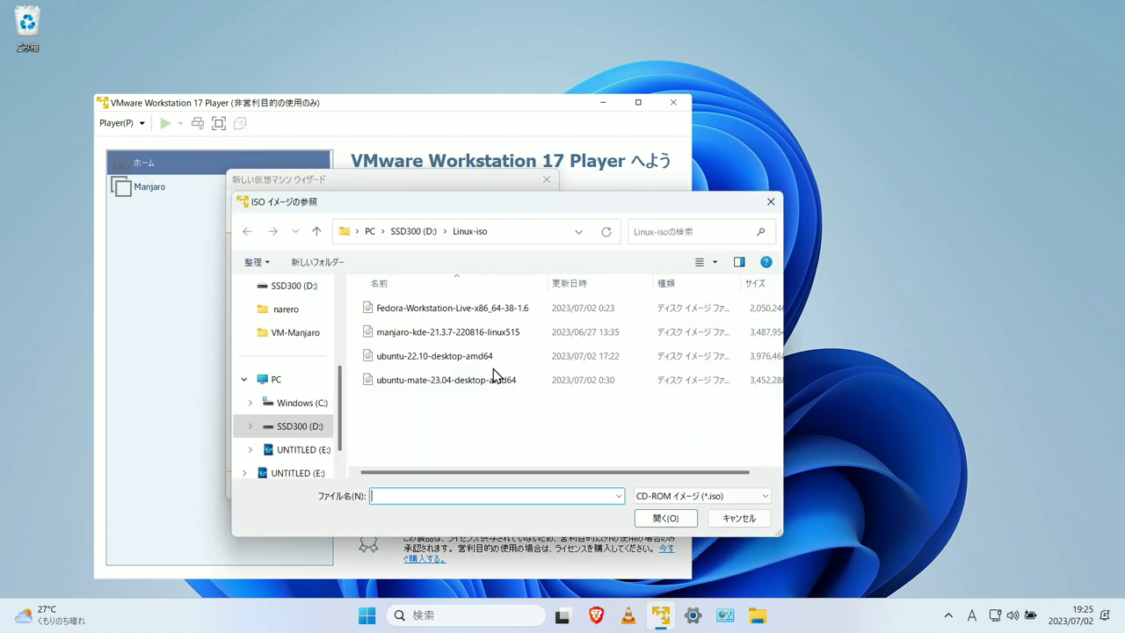
{"action": "left_click", "coordinate": [476, 366]}
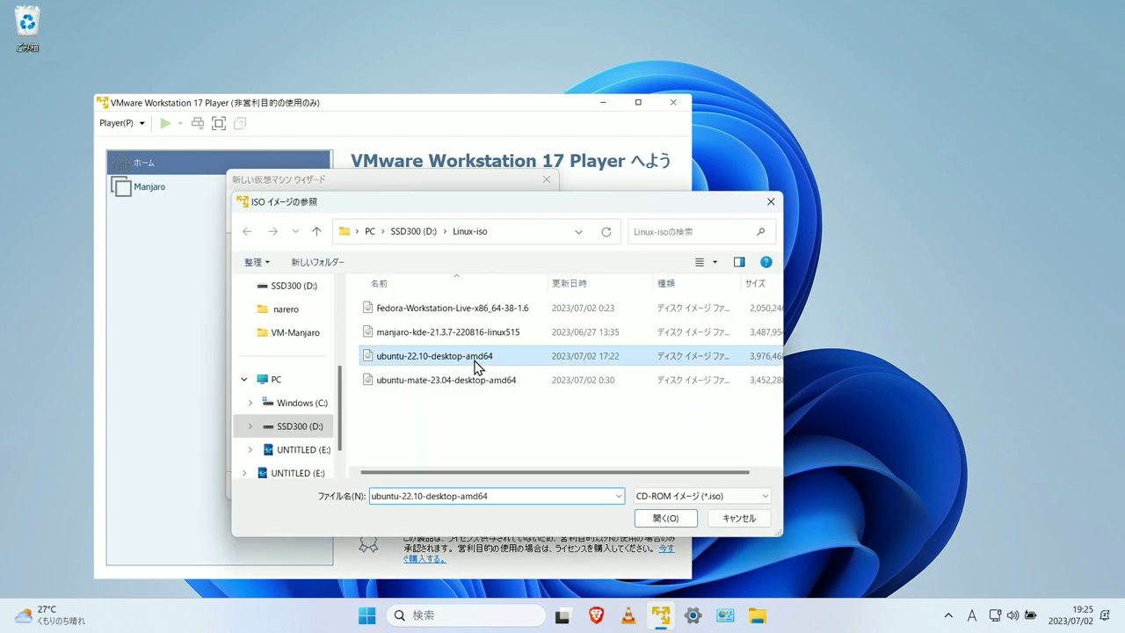
{"action": "left_click", "coordinate": [666, 519]}
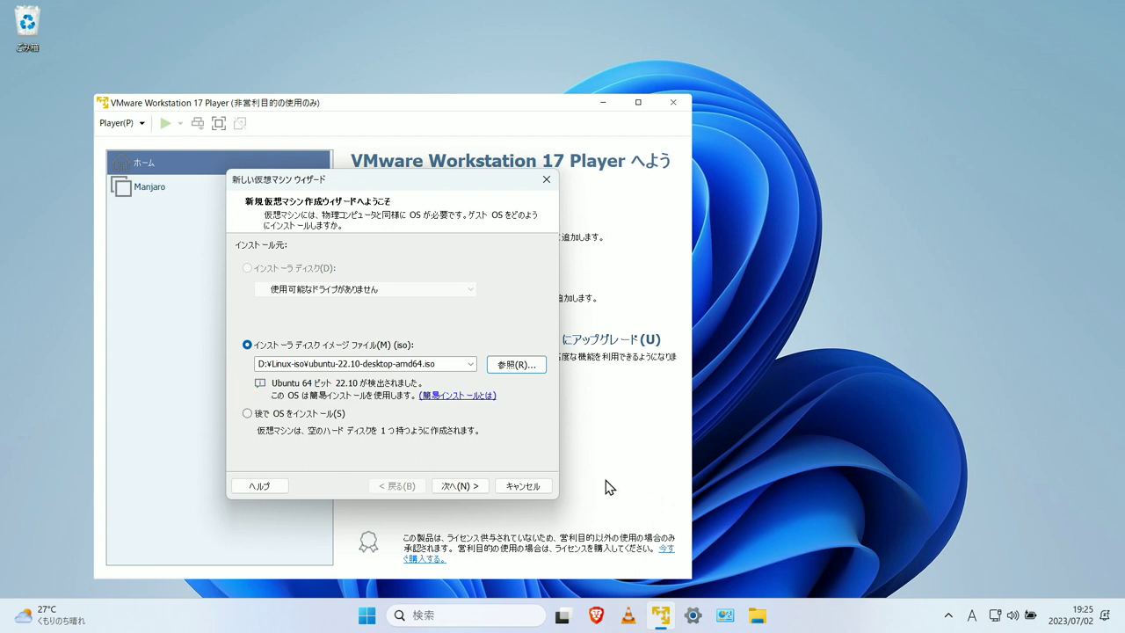
- Enter the Easy Install full name, user name and account password
{"action": "left_click", "coordinate": [479, 489]}
{"action": "type", "text": "gitube"}
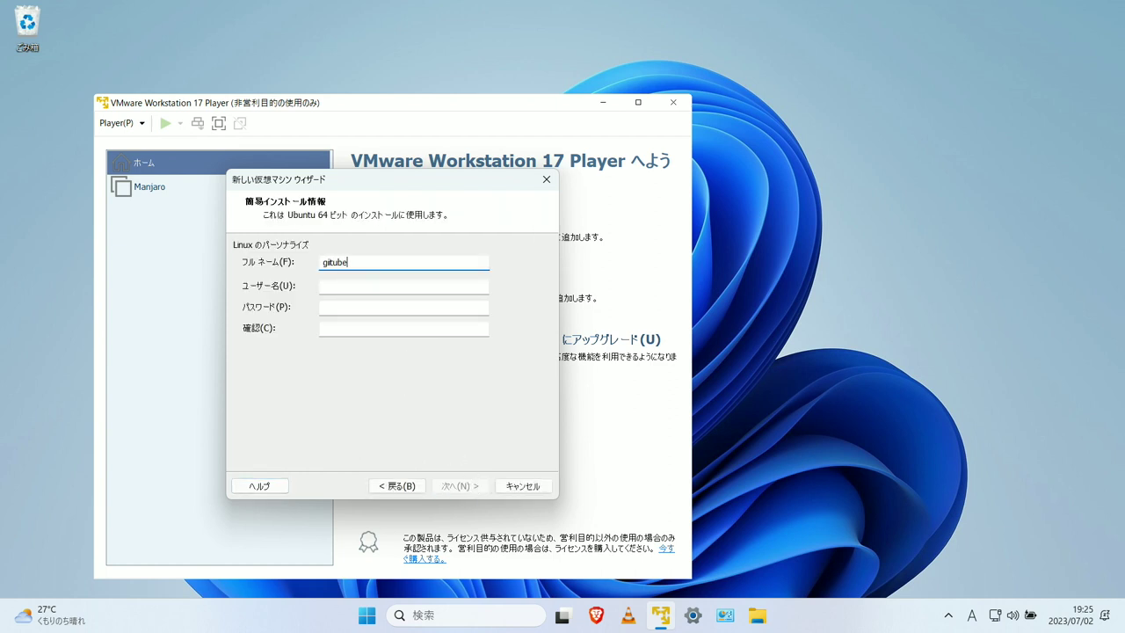
{"action": "left_click", "coordinate": [384, 289]}
{"action": "type", "text": "gitub"}
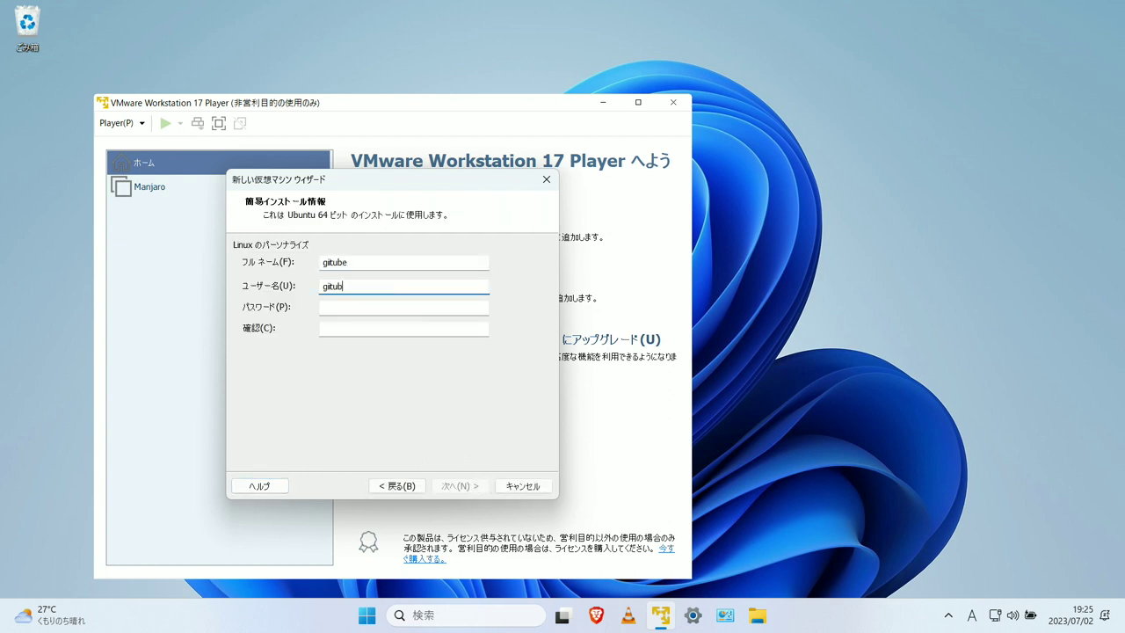
{"action": "left_click", "coordinate": [403, 307]}
{"action": "key", "text": "Tab"}
{"action": "type", "text": "1234"}
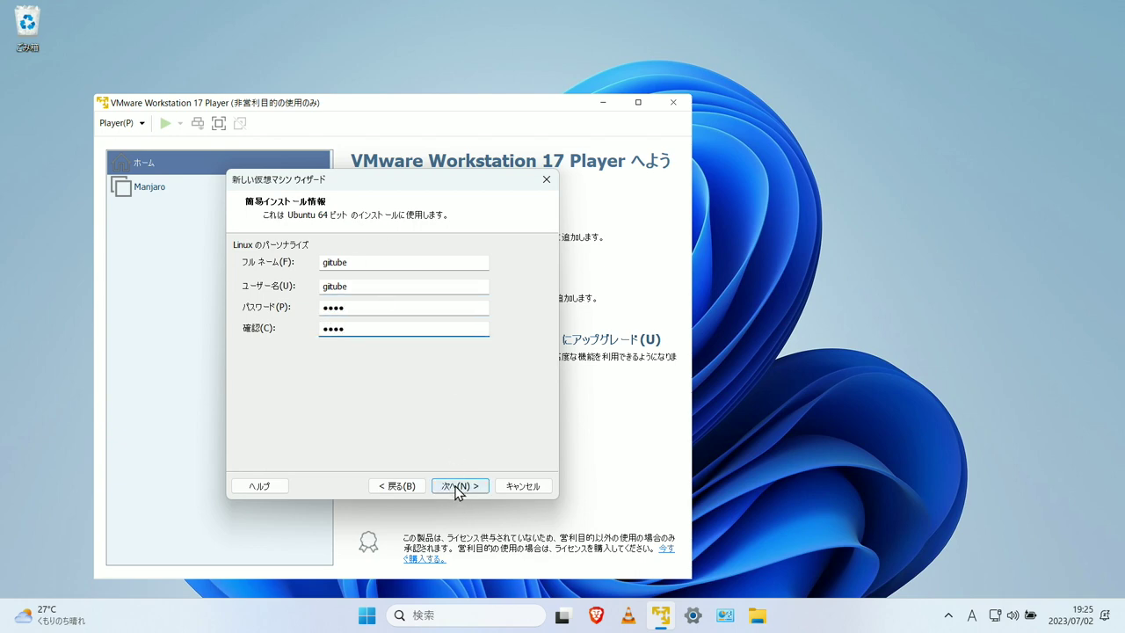
- Rename the virtual machine to Ubuntu
{"action": "left_click", "coordinate": [455, 485]}
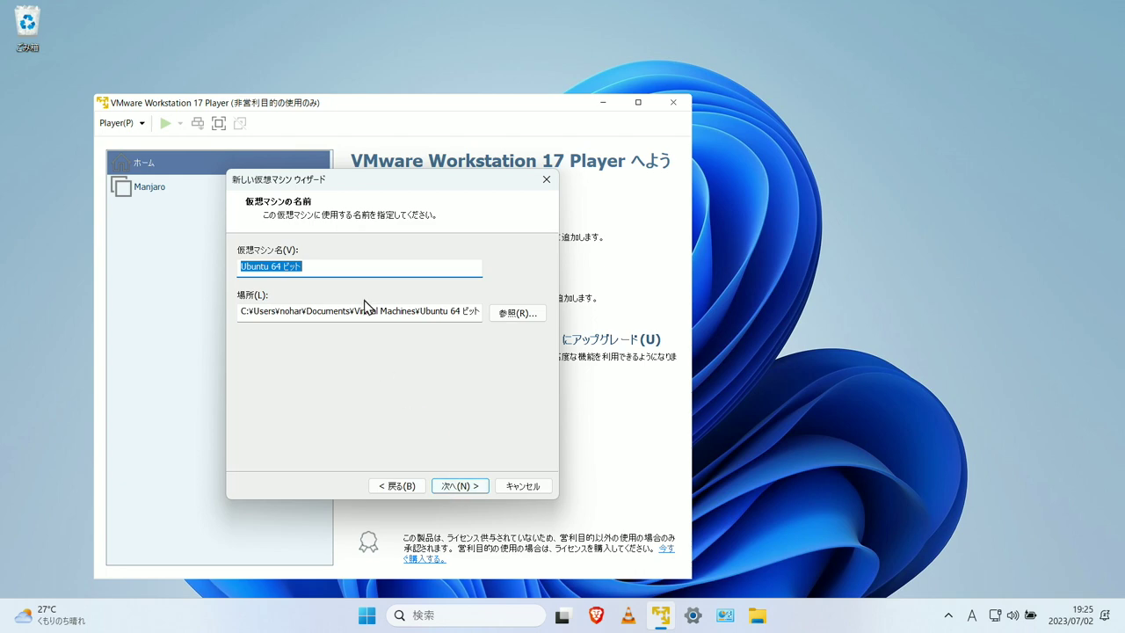
{"action": "left_click", "coordinate": [346, 269]}
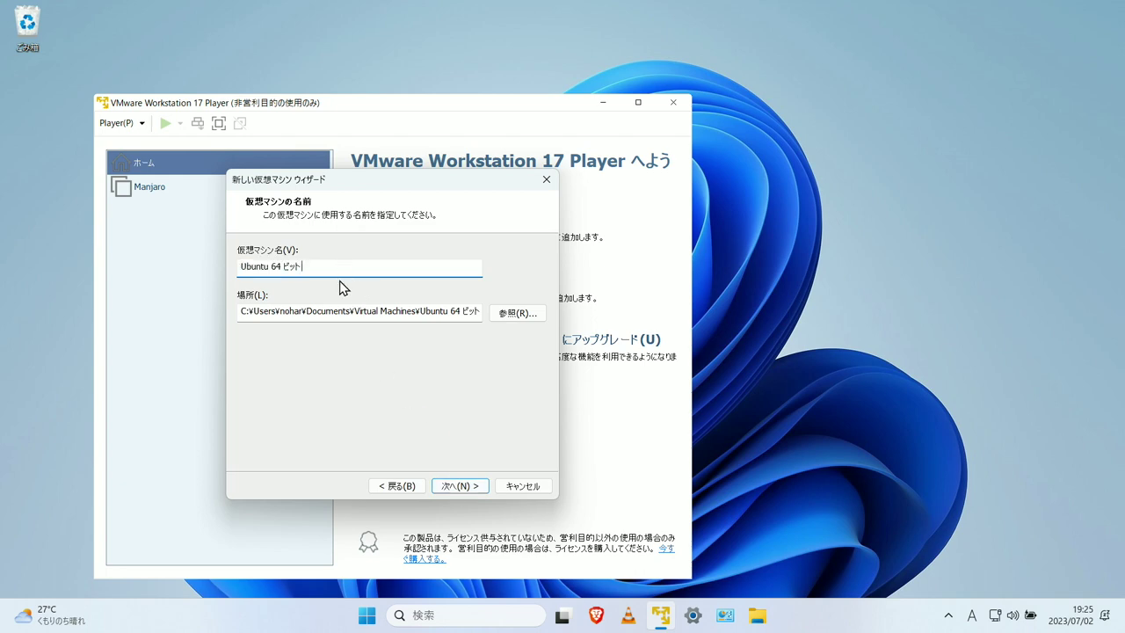
{"action": "key", "text": "BackSpace"}
{"action": "key", "text": "BackSpace"}
{"action": "key", "text": "BackSpace"}
{"action": "key", "text": "BackSpace"}
{"action": "key", "text": "BackSpace"}
{"action": "key", "text": "BackSpace"}
{"action": "key", "text": "BackSpace"}
- Store the VM in a new VM-Ubuntu folder under D:\Vertual-Machines
{"action": "left_click", "coordinate": [510, 312]}
{"action": "scroll", "coordinate": [528, 332], "scroll_direction": "down", "scroll_amount": 5}
{"action": "left_click", "coordinate": [455, 309]}
{"action": "double_click", "coordinate": [510, 339]}
{"action": "scroll", "coordinate": [547, 334], "scroll_direction": "down", "scroll_amount": 1}
{"action": "left_click", "coordinate": [536, 310]}
{"action": "scroll", "coordinate": [530, 320], "scroll_direction": "up", "scroll_amount": 3}
{"action": "left_click", "coordinate": [484, 355]}
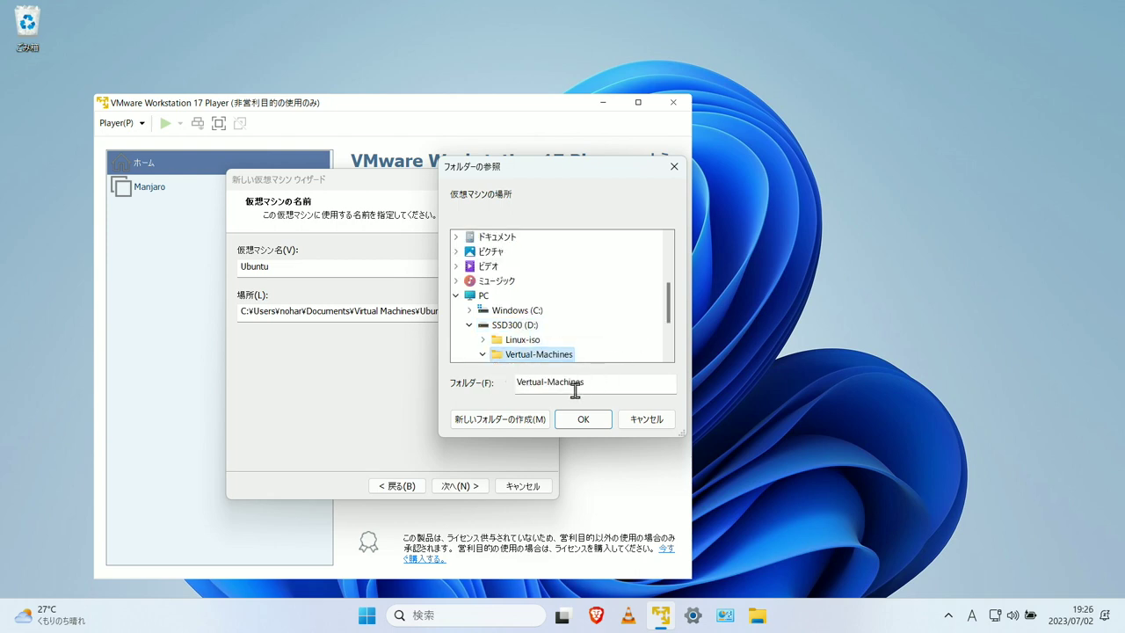
{"action": "left_click", "coordinate": [499, 419]}
{"action": "type", "text": "VM-Ubuntu"}
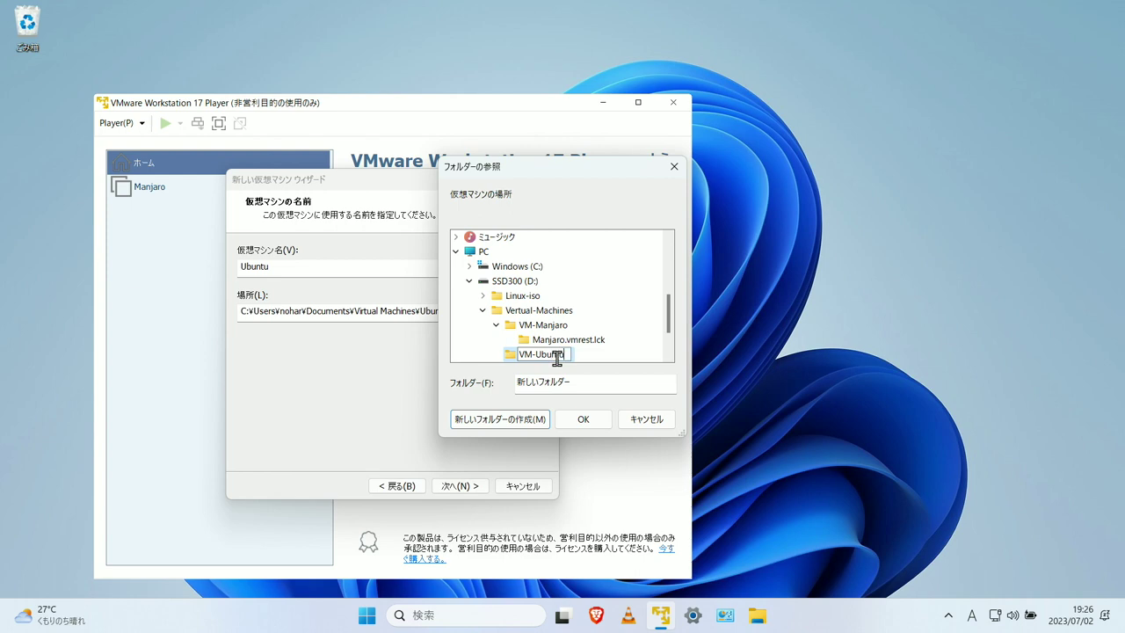
{"action": "left_click", "coordinate": [594, 420]}
{"action": "left_click", "coordinate": [598, 422]}
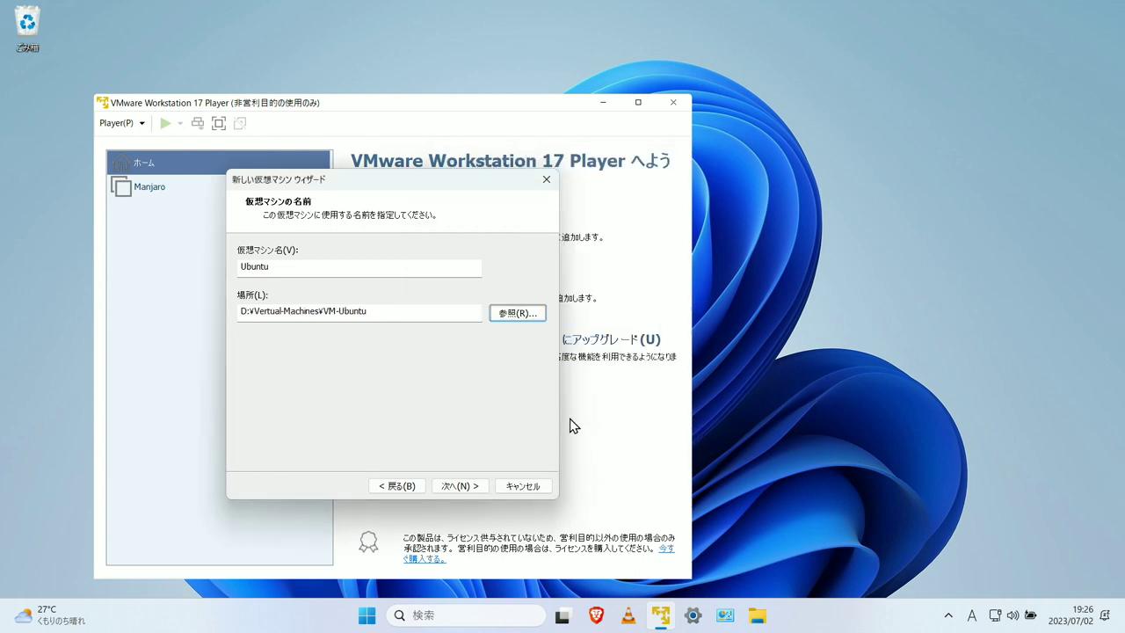
{"action": "left_click", "coordinate": [455, 486]}
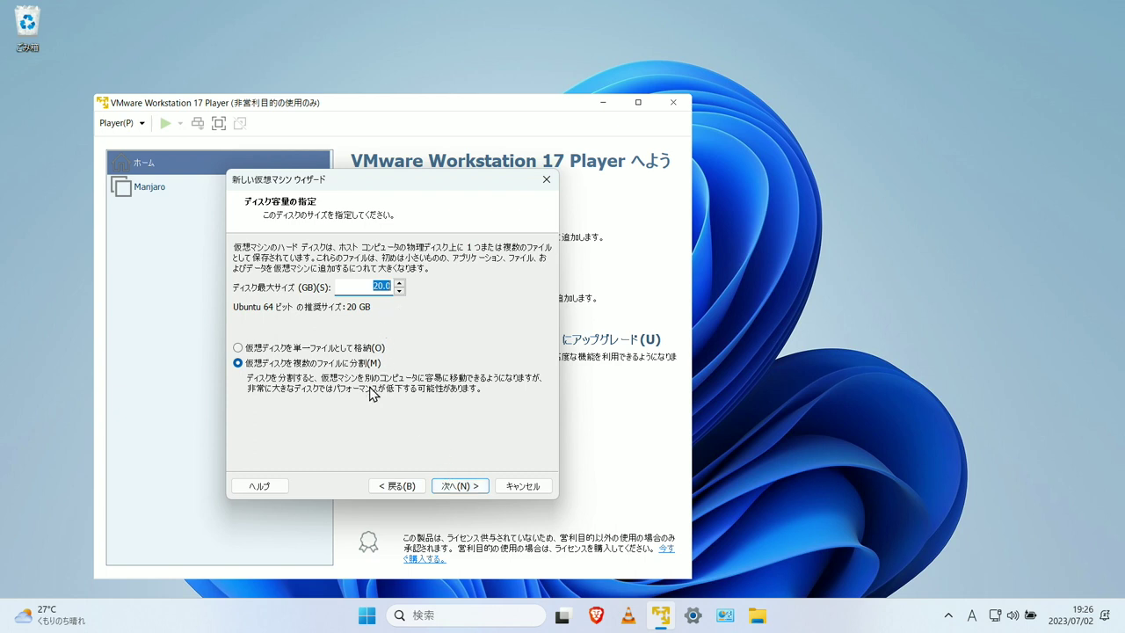
- Keep the 20 GB disk and finish the wizard to create and power on the VM
{"action": "left_click", "coordinate": [461, 486]}
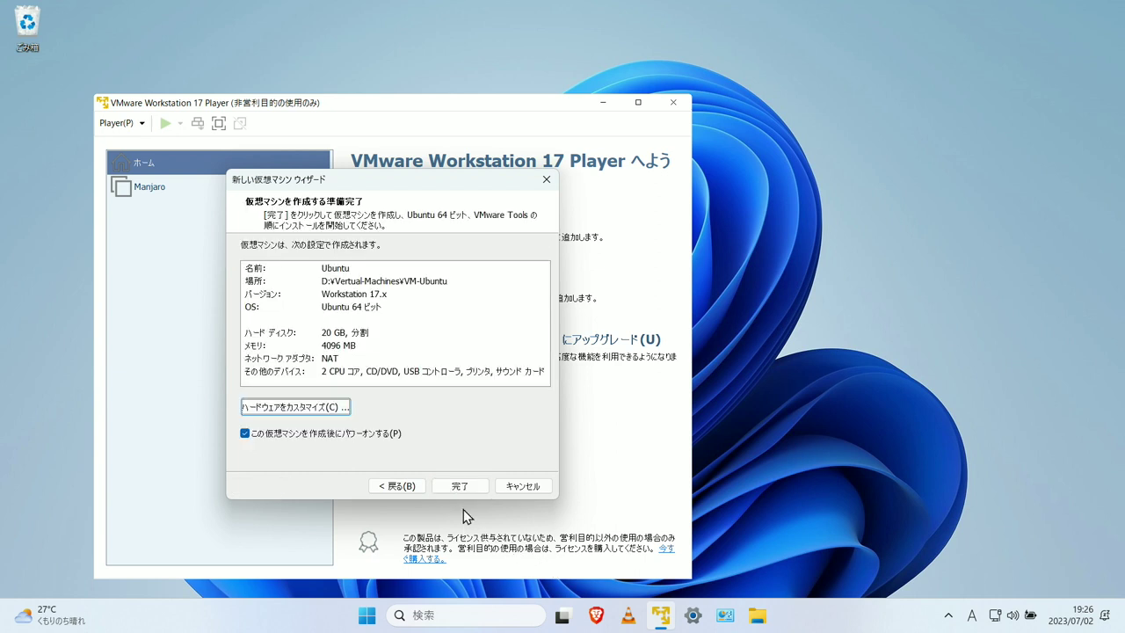
{"action": "left_click", "coordinate": [477, 489]}
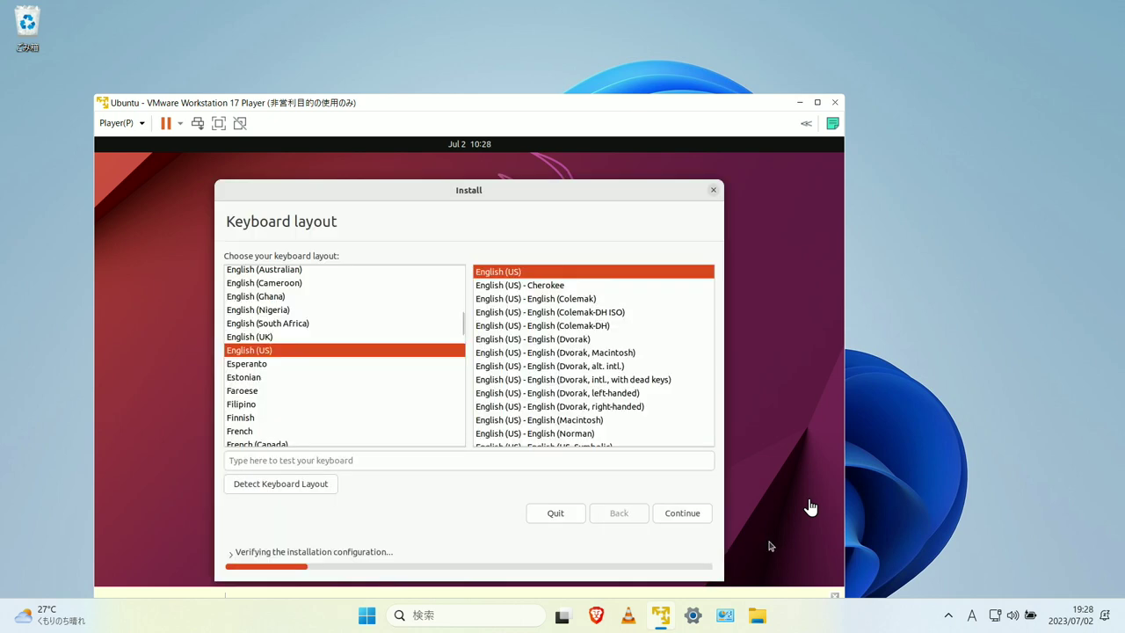
- Choose the plain Japanese keyboard layout and approve installing Ubuntu to the disk
{"action": "left_click", "coordinate": [461, 426]}
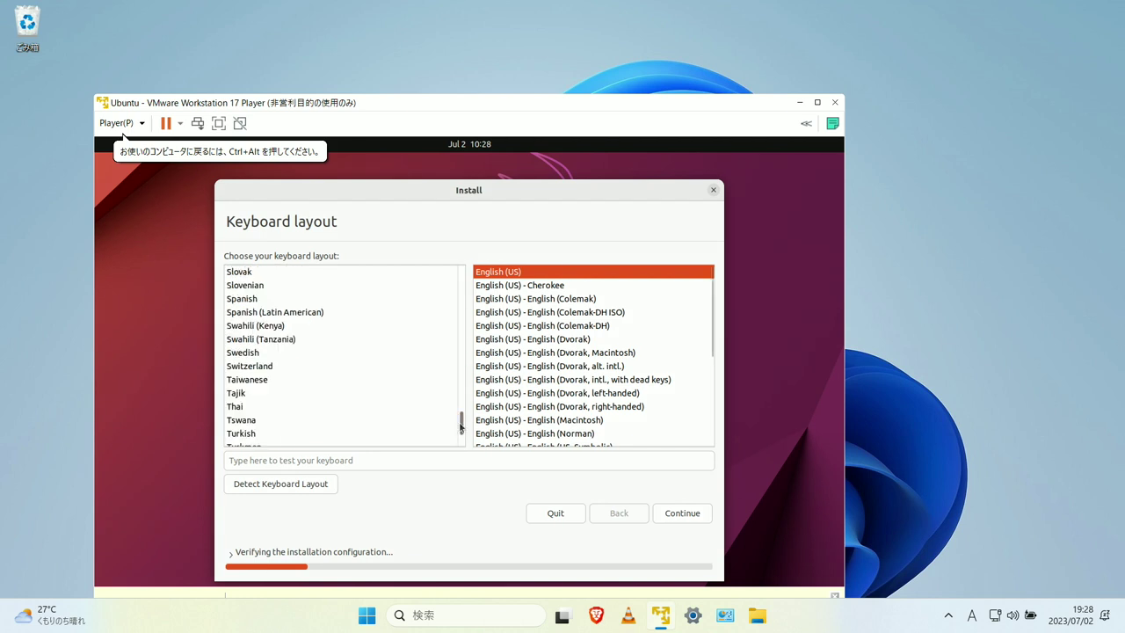
{"action": "scroll", "coordinate": [456, 421], "scroll_direction": "up", "scroll_amount": 10}
{"action": "left_click", "coordinate": [268, 327]}
{"action": "left_click", "coordinate": [494, 273]}
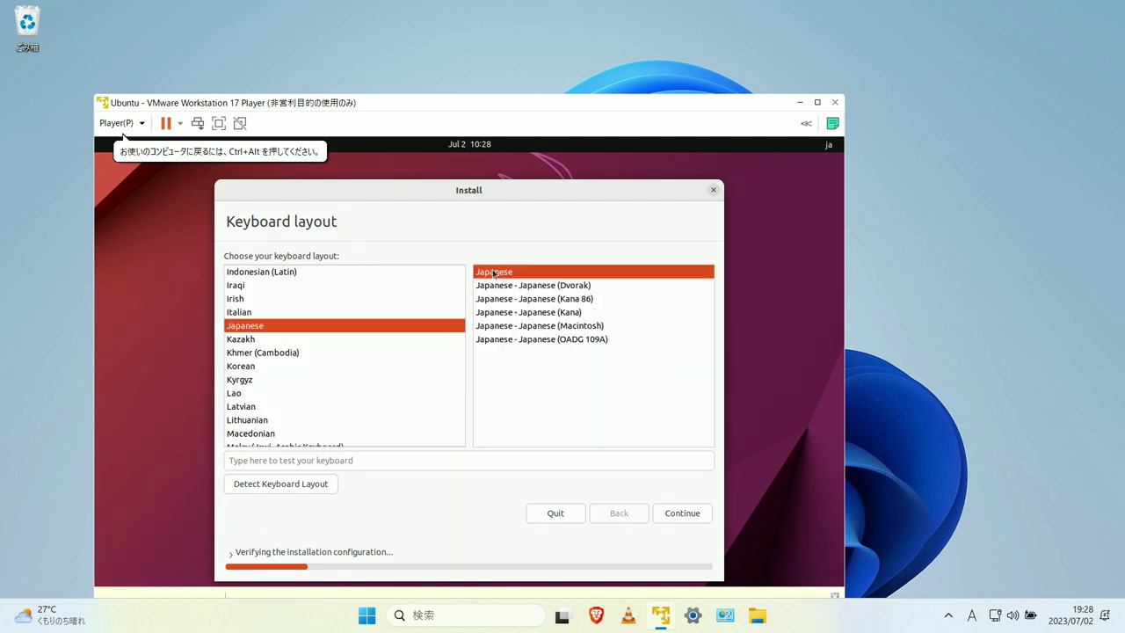
{"action": "left_click", "coordinate": [684, 514]}
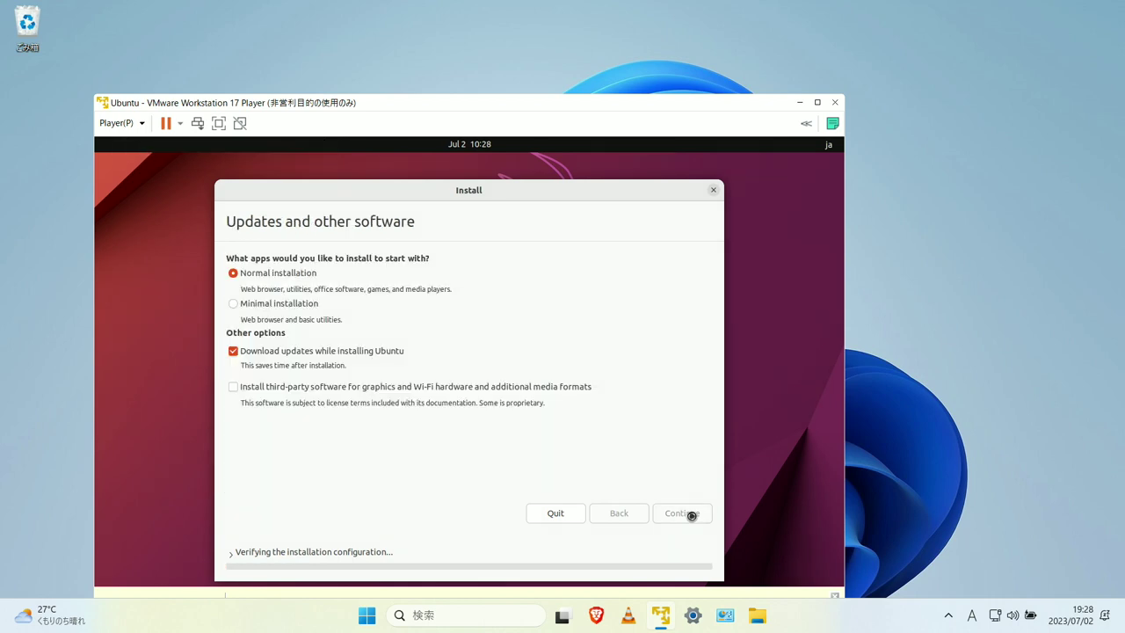
{"action": "left_click", "coordinate": [673, 514]}
{"action": "left_click", "coordinate": [651, 442]}
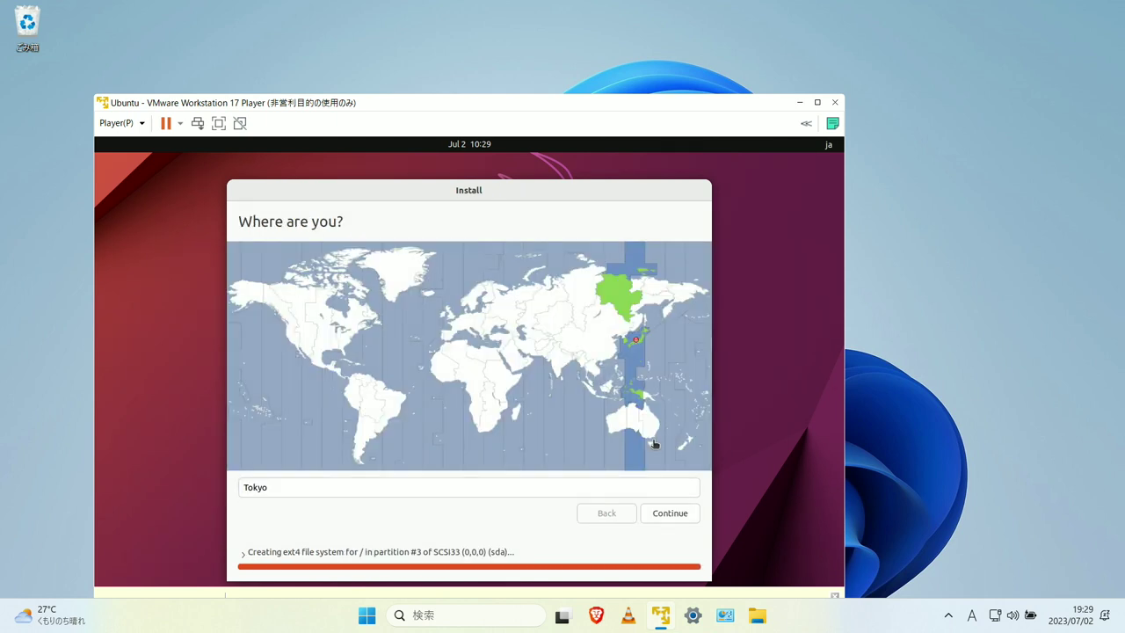
- Accept Tokyo, enter the user's name, computer name 'vm', password, and enable automatic login
{"action": "left_click", "coordinate": [689, 515]}
{"action": "type", "text": "giitube"}
{"action": "left_click_drag", "start_coordinate": [408, 286], "coordinate": [550, 310]}
{"action": "type", "text": "vm"}
{"action": "left_click", "coordinate": [448, 349]}
{"action": "type", "text": "1234"}
{"action": "key", "text": "Tab"}
{"action": "type", "text": "1234"}
{"action": "left_click", "coordinate": [420, 388]}
{"action": "left_click", "coordinate": [668, 515]}
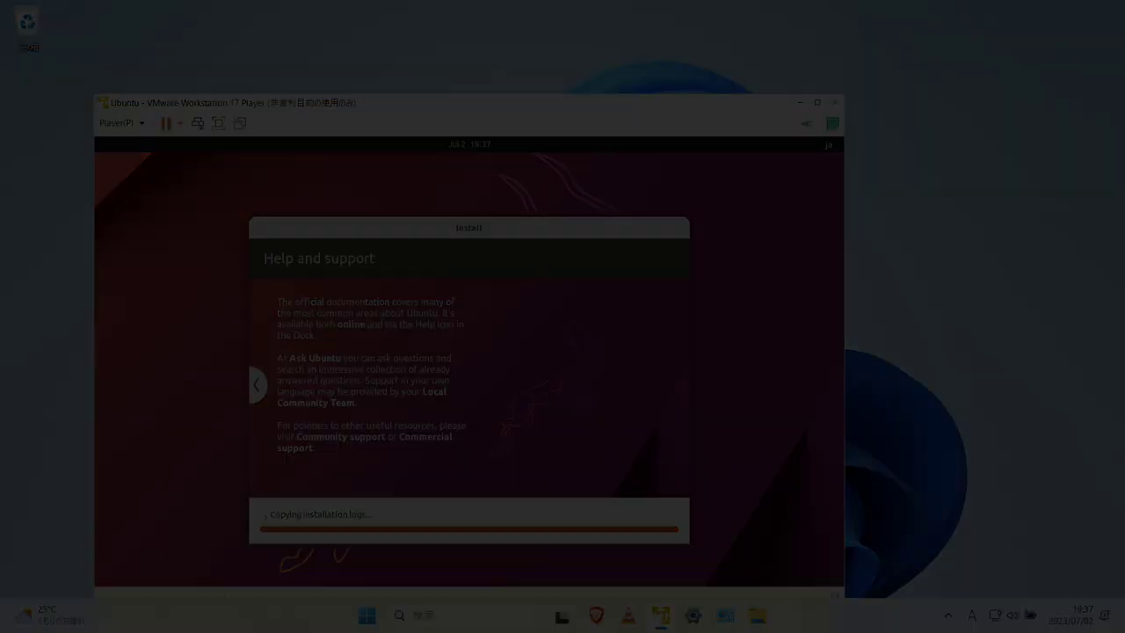
- Restart into the installed Ubuntu and skip through the first-run setup
{"action": "left_click", "coordinate": [568, 410]}
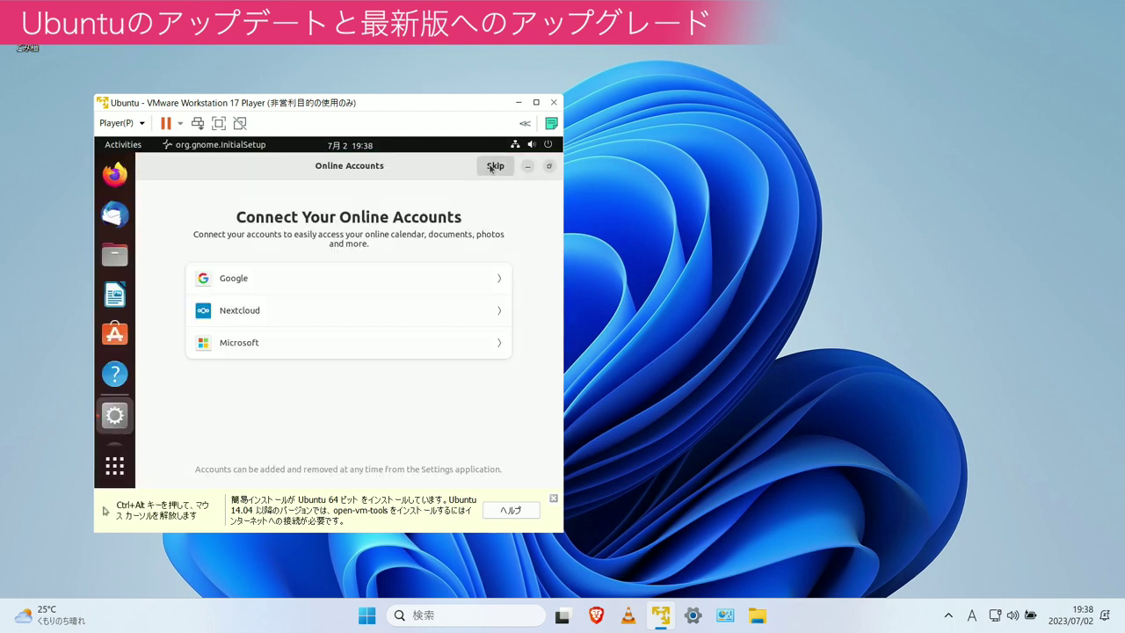
{"action": "left_click", "coordinate": [496, 167]}
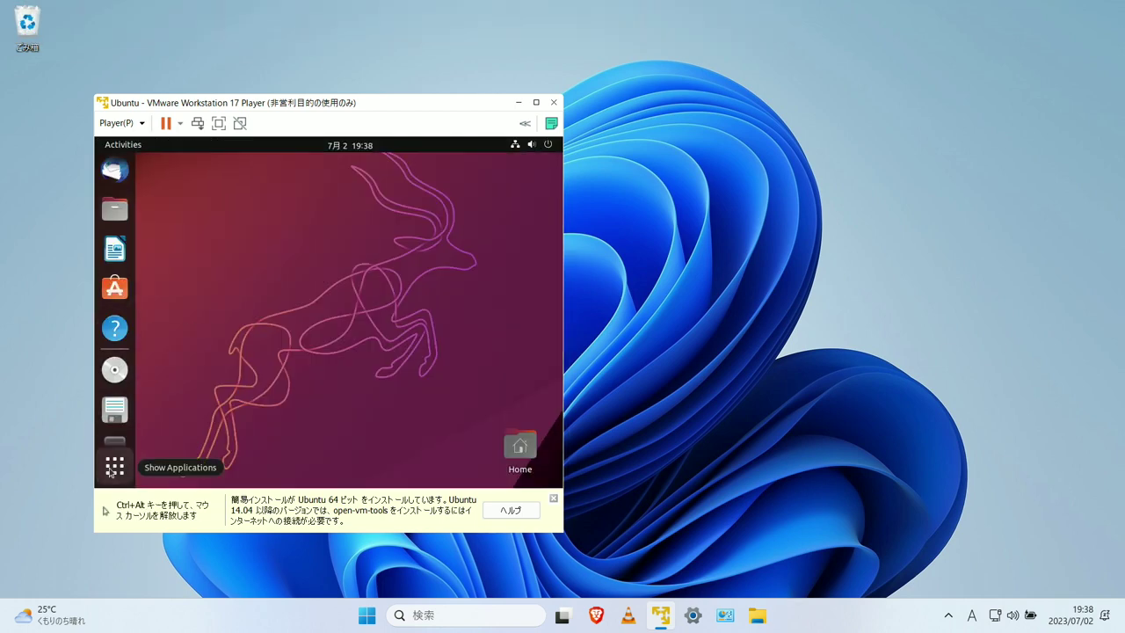
{"action": "left_click", "coordinate": [114, 466]}
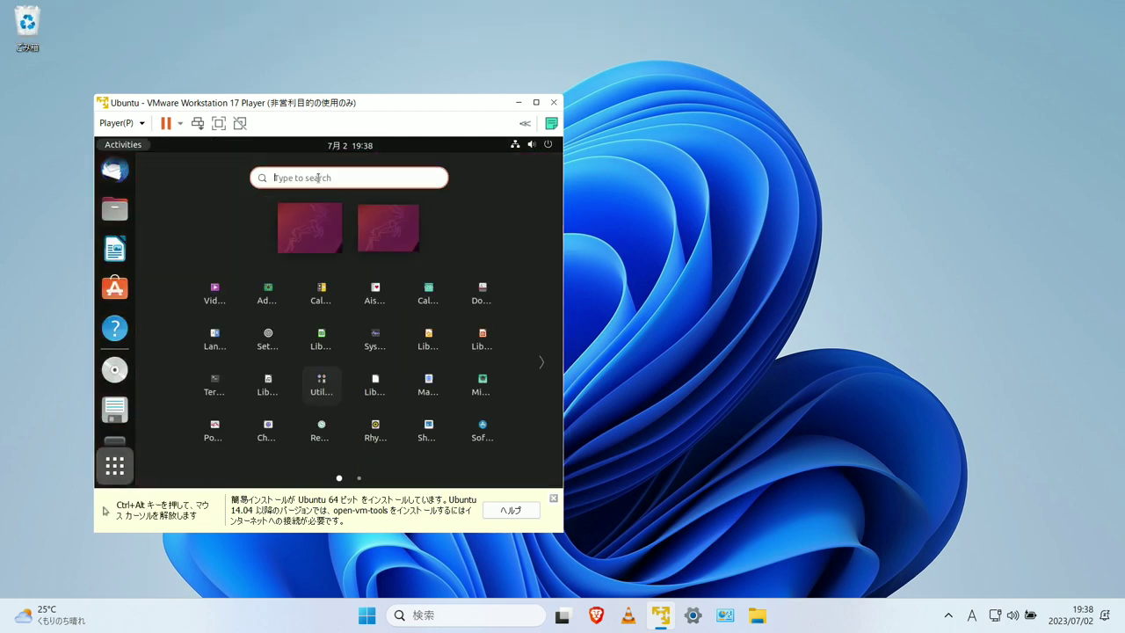
- Set the display resolution to 1920 × 1080 in Settings and keep the changes
{"action": "left_click", "coordinate": [267, 343]}
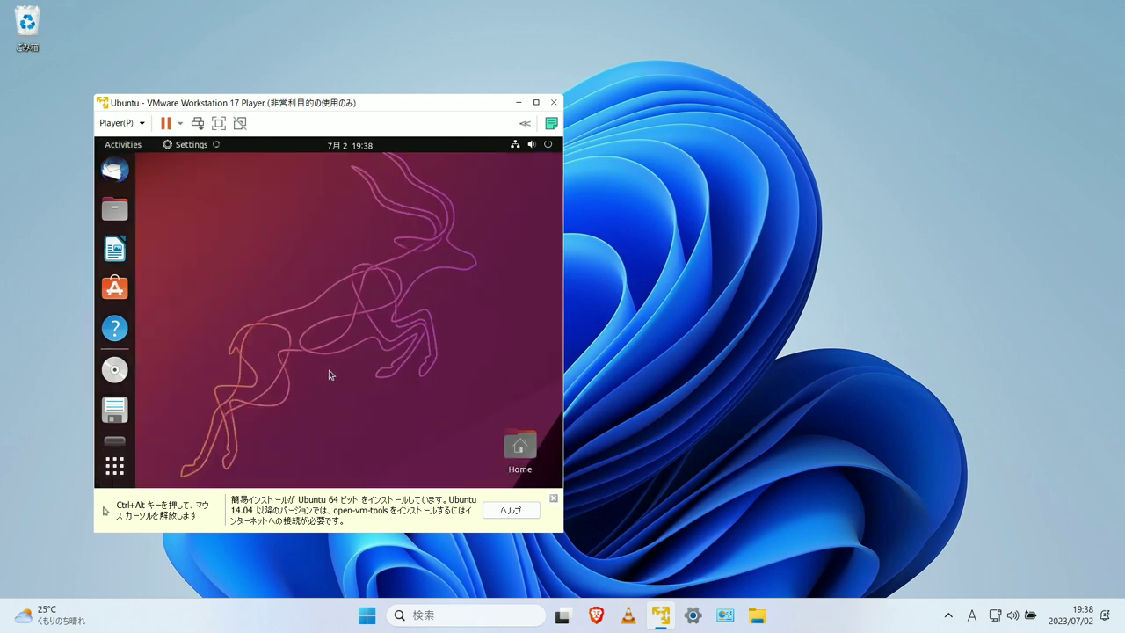
{"action": "scroll", "coordinate": [232, 447], "scroll_direction": "down", "scroll_amount": 10}
{"action": "left_click", "coordinate": [230, 190]}
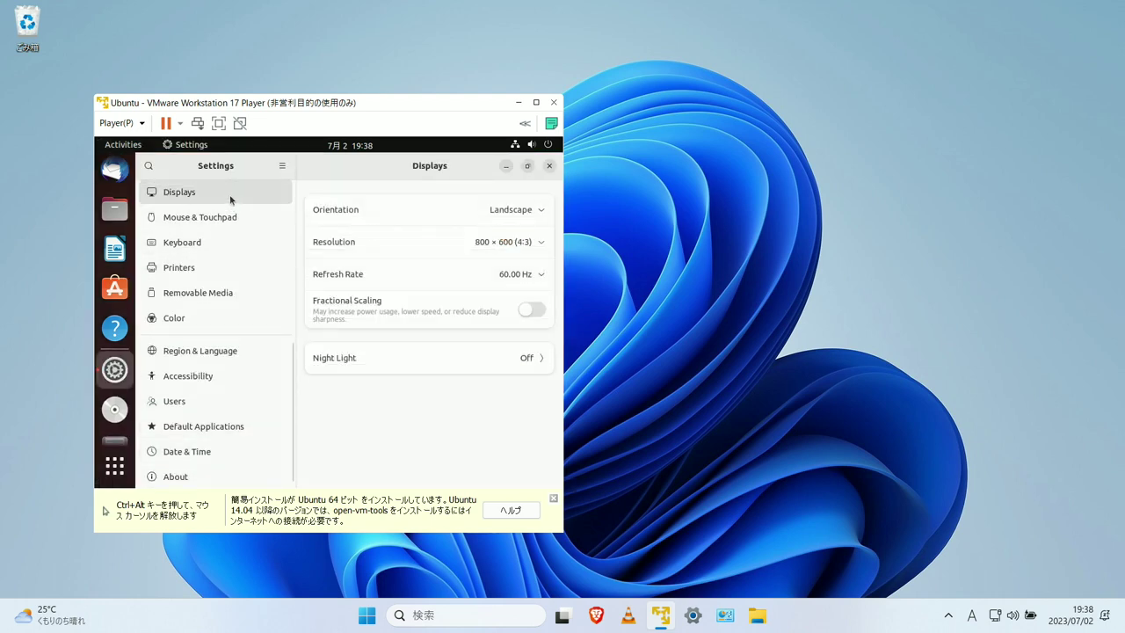
{"action": "left_click", "coordinate": [533, 239]}
{"action": "left_click", "coordinate": [501, 412]}
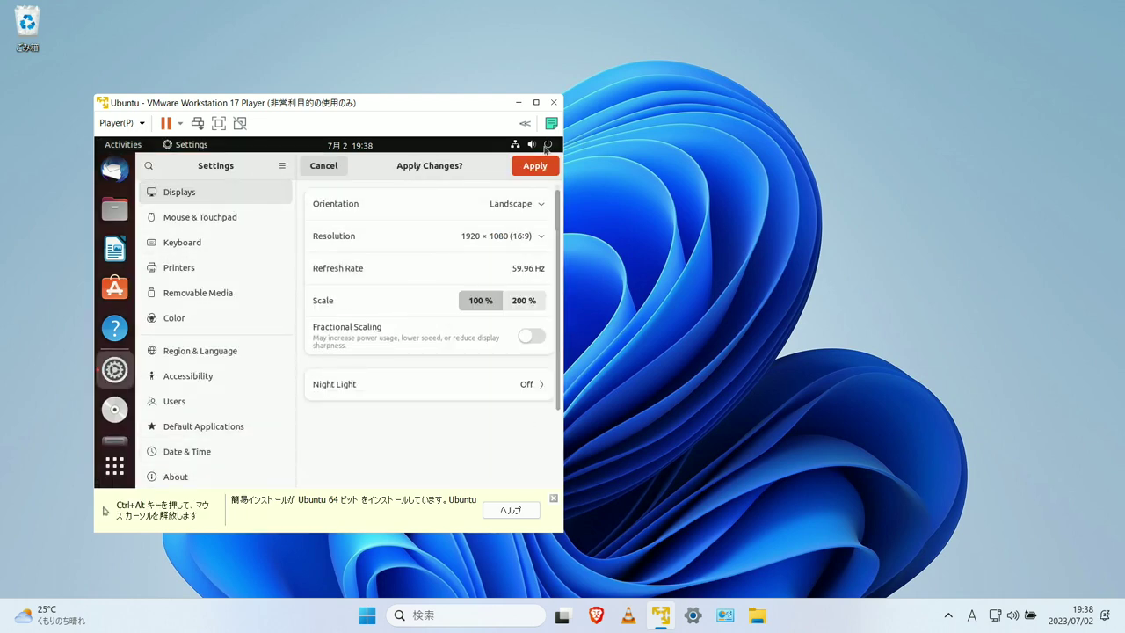
{"action": "left_click", "coordinate": [532, 96]}
{"action": "left_click", "coordinate": [606, 334]}
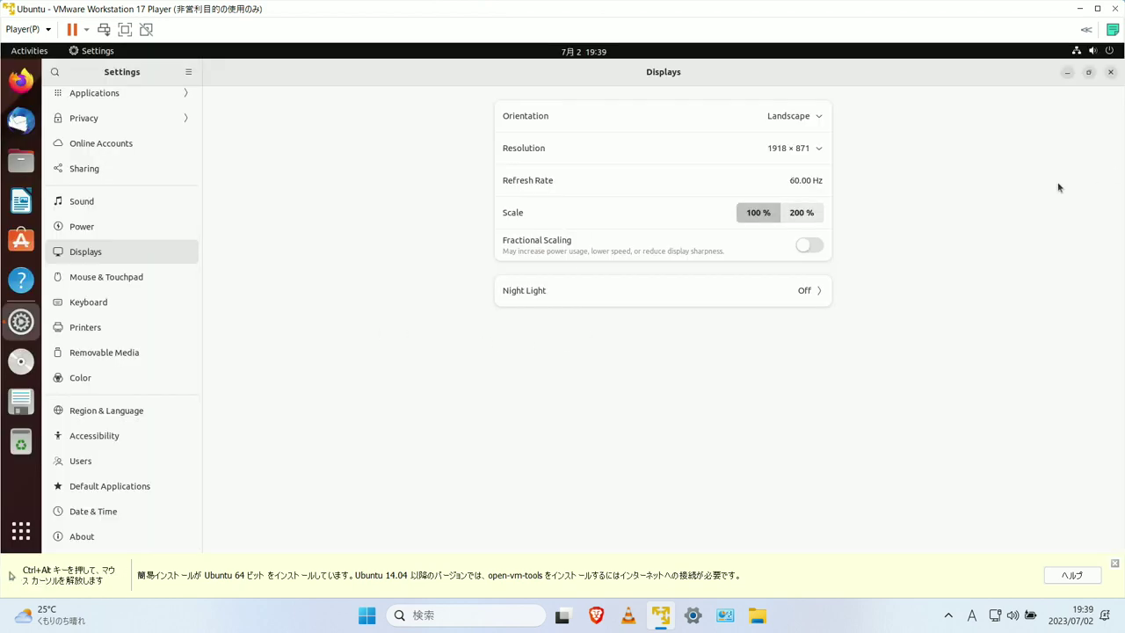
- Close Settings and install the pending Ubuntu software updates
{"action": "left_click", "coordinate": [1111, 72]}
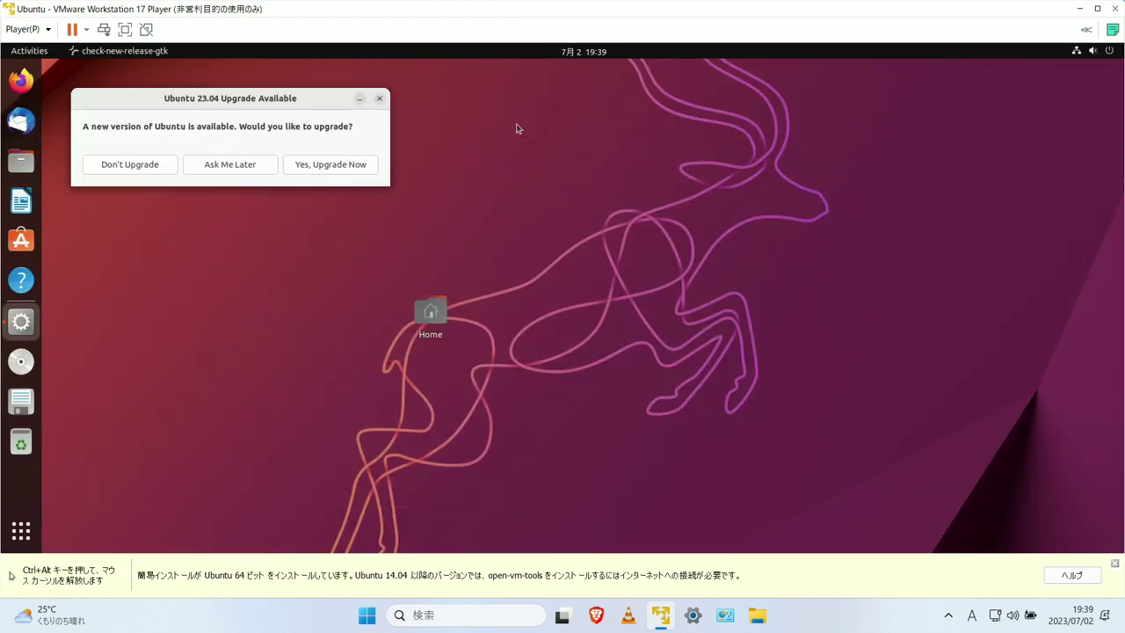
{"action": "left_click", "coordinate": [314, 172]}
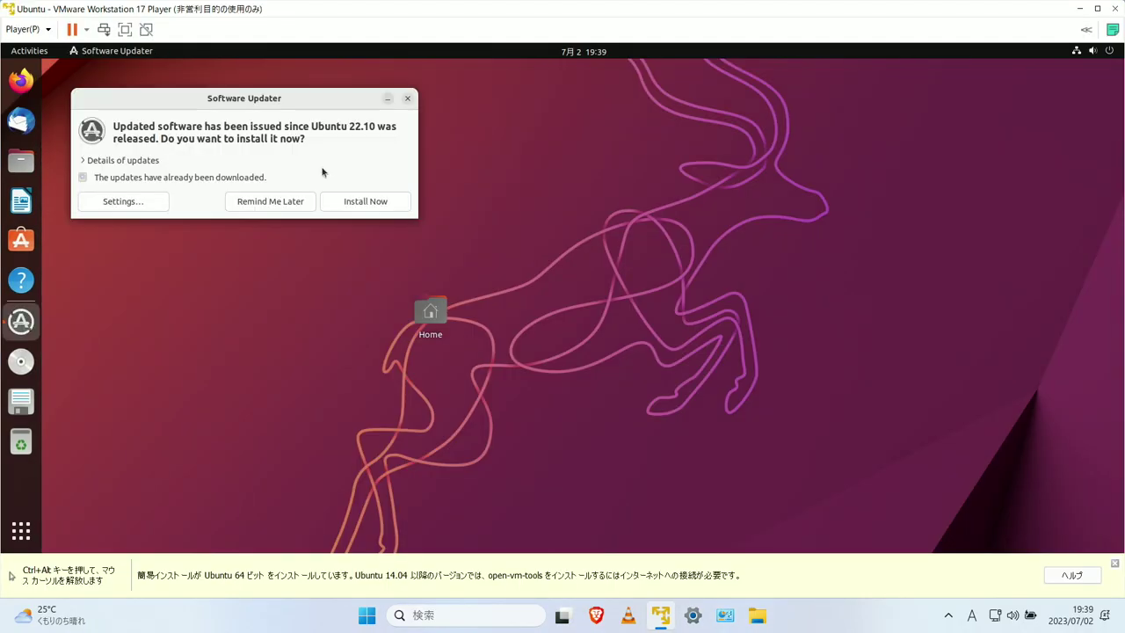
{"action": "left_click", "coordinate": [376, 202]}
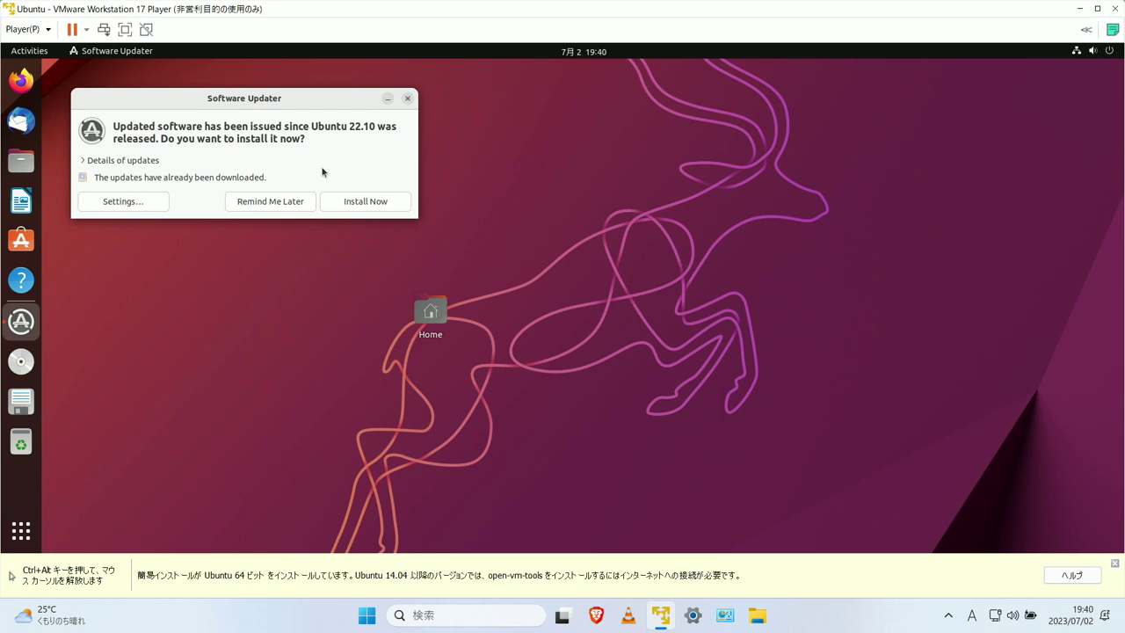
{"action": "left_click", "coordinate": [379, 205]}
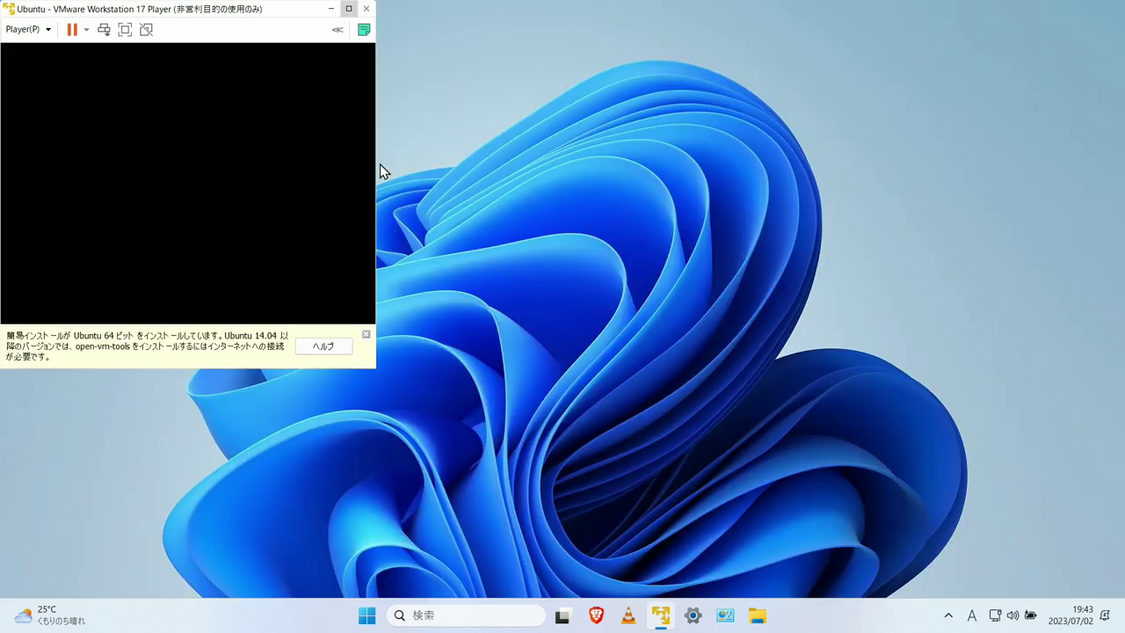
- Maximize the VM window and start the upgrade to Ubuntu 23.04 from Software Updater
{"action": "left_click", "coordinate": [379, 163]}
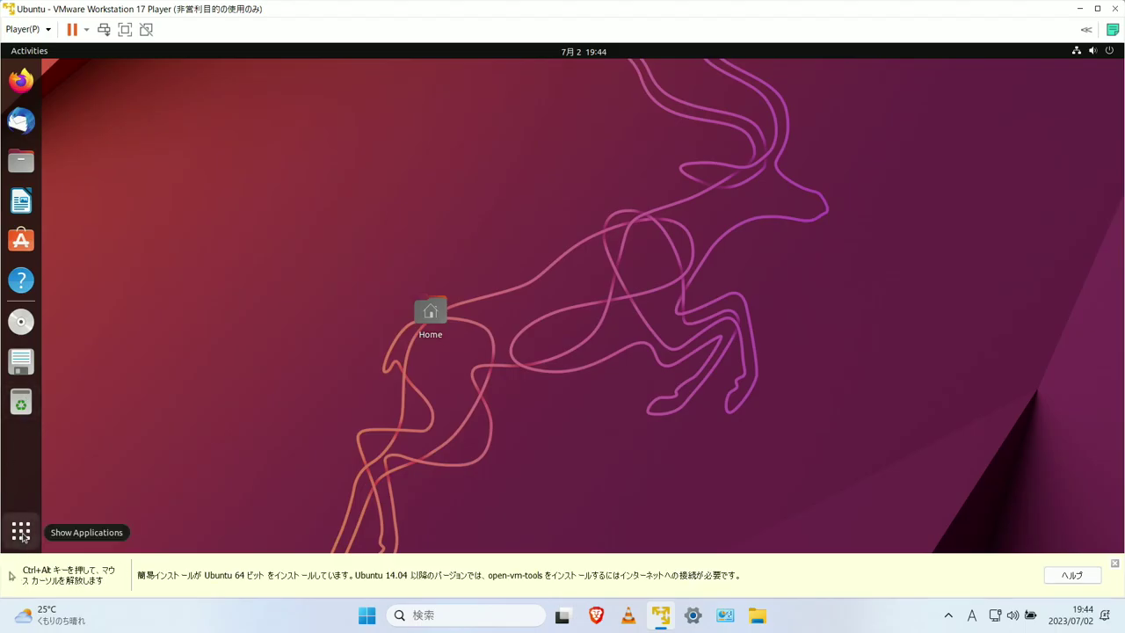
{"action": "left_click", "coordinate": [16, 534]}
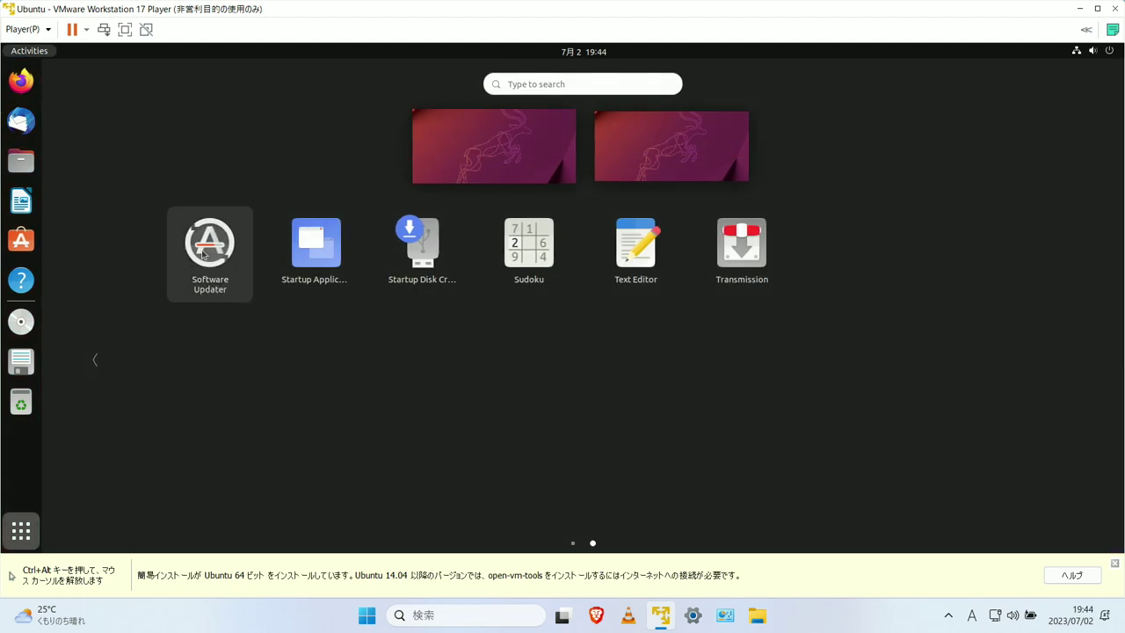
{"action": "left_click", "coordinate": [203, 253]}
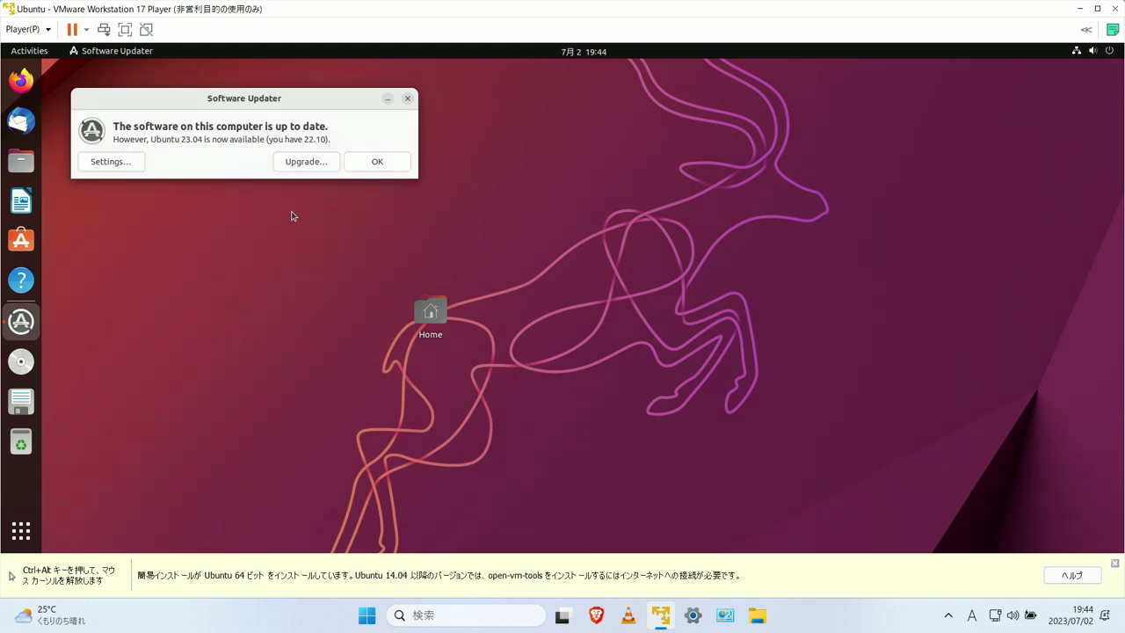
{"action": "left_click", "coordinate": [307, 163]}
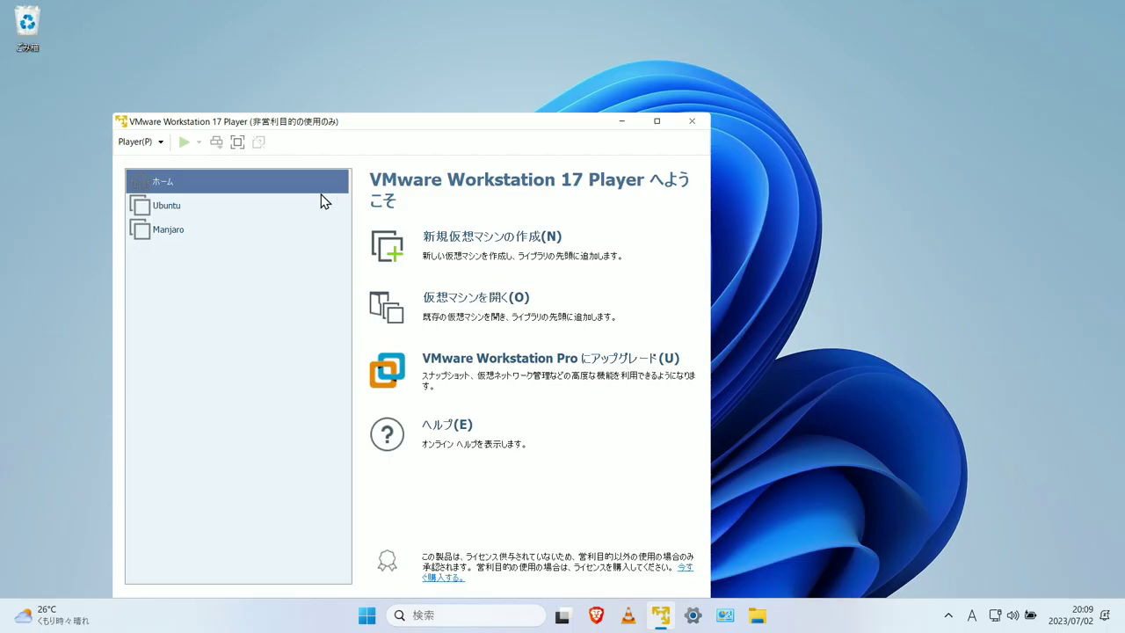
- Remove the CD/DVD drives and floppy from the Ubuntu VM's settings, then start it
{"action": "left_click", "coordinate": [212, 203]}
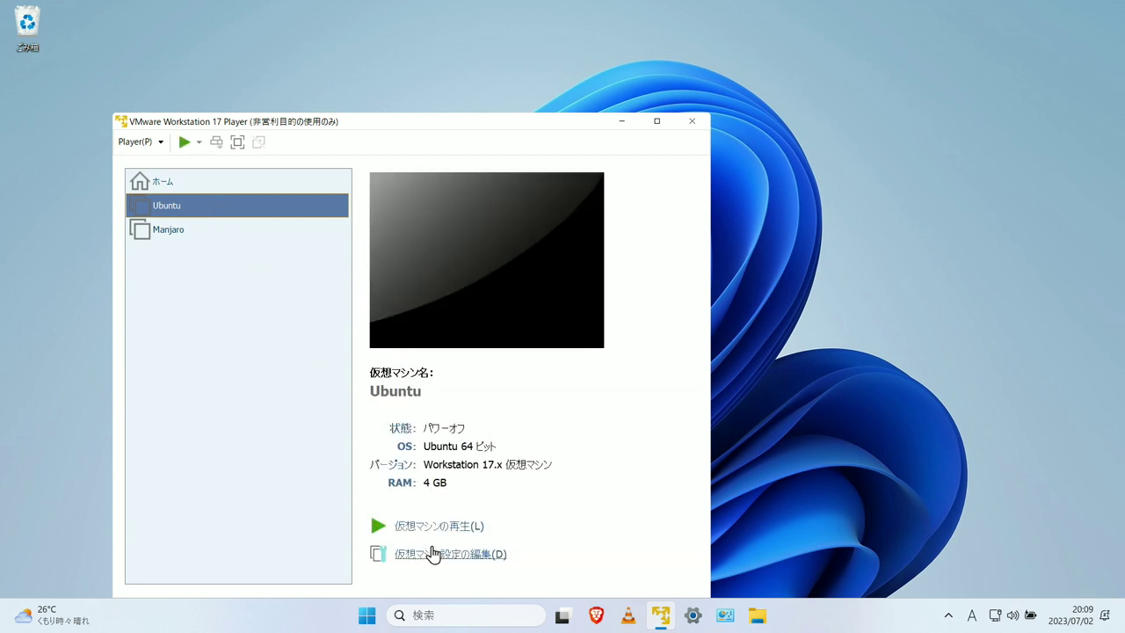
{"action": "left_click", "coordinate": [431, 552]}
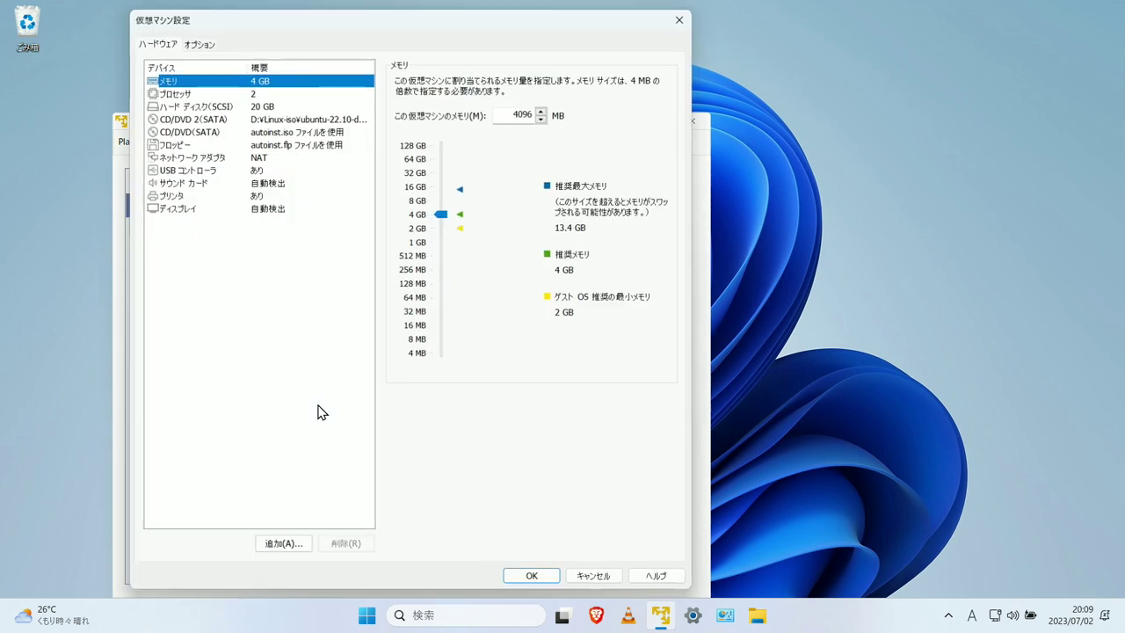
{"action": "left_click", "coordinate": [219, 119]}
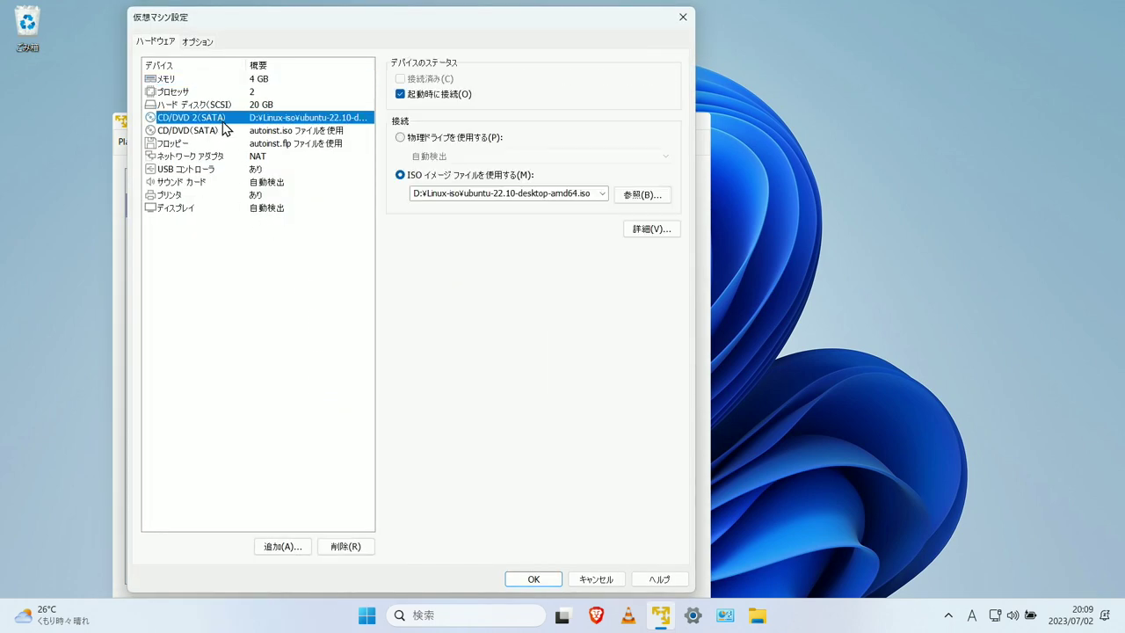
{"action": "left_click", "coordinate": [309, 120]}
{"action": "left_click", "coordinate": [346, 546]}
{"action": "left_click", "coordinate": [556, 580]}
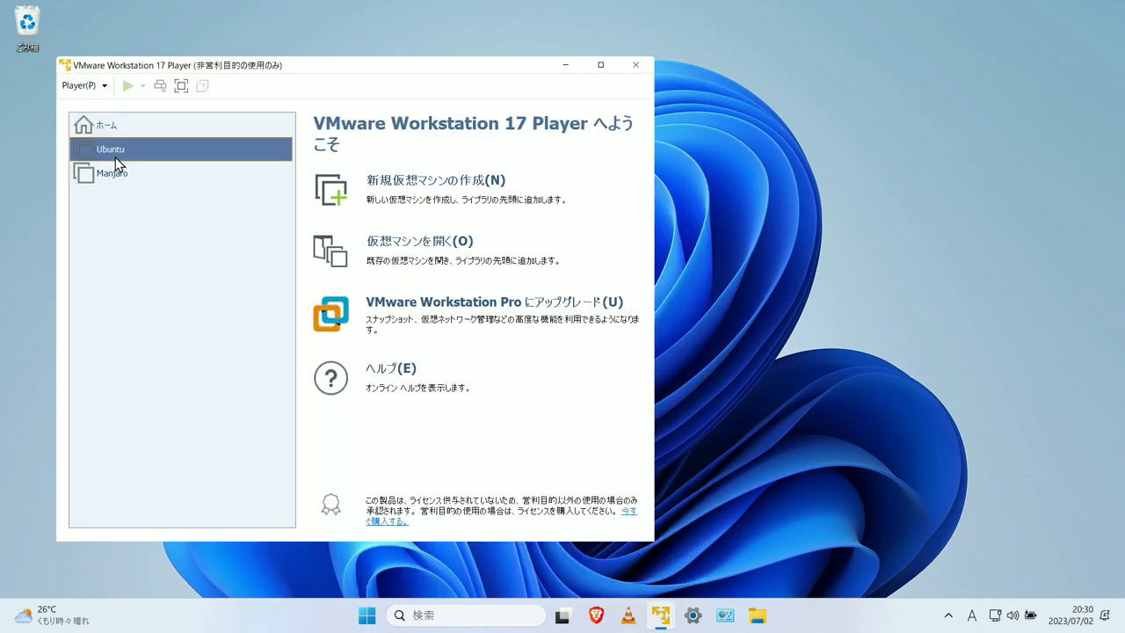
{"action": "double_click", "coordinate": [115, 154]}
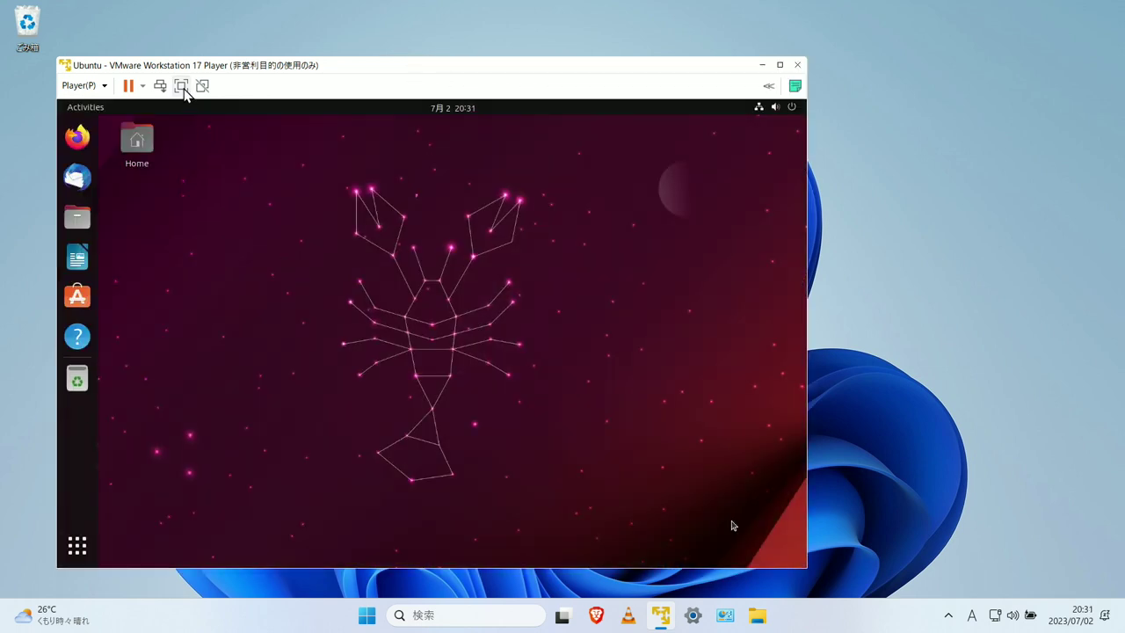
- Go full screen and install open-vm-tools-desktop and fcitx5-mozc with apt in a terminal
{"action": "left_click", "coordinate": [182, 86]}
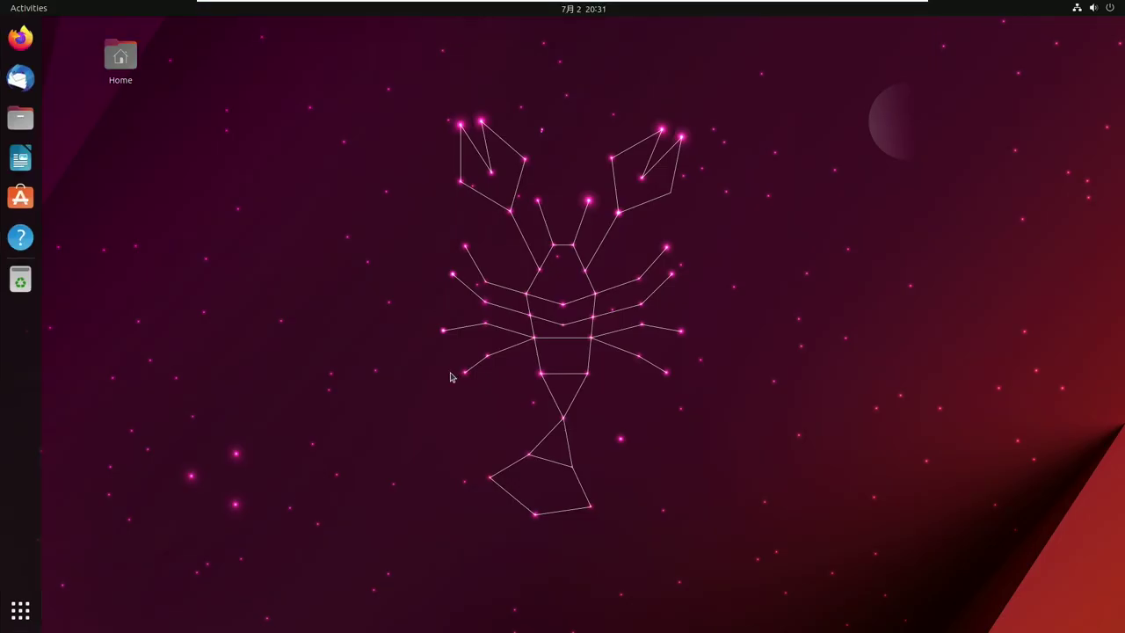
{"action": "left_click", "coordinate": [14, 620]}
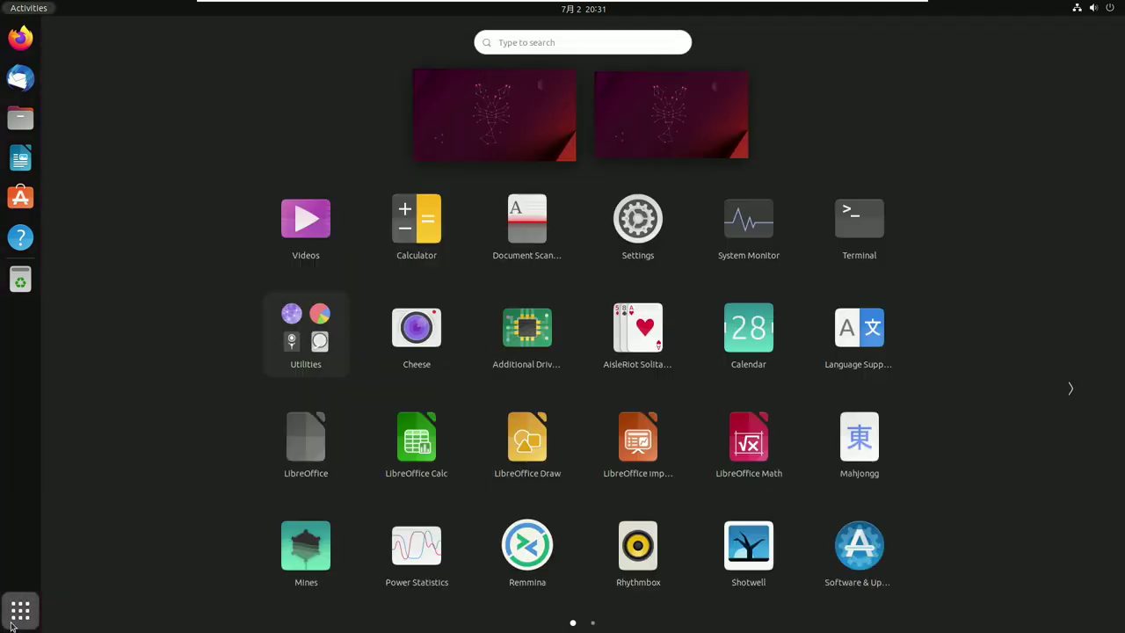
{"action": "left_click", "coordinate": [867, 232]}
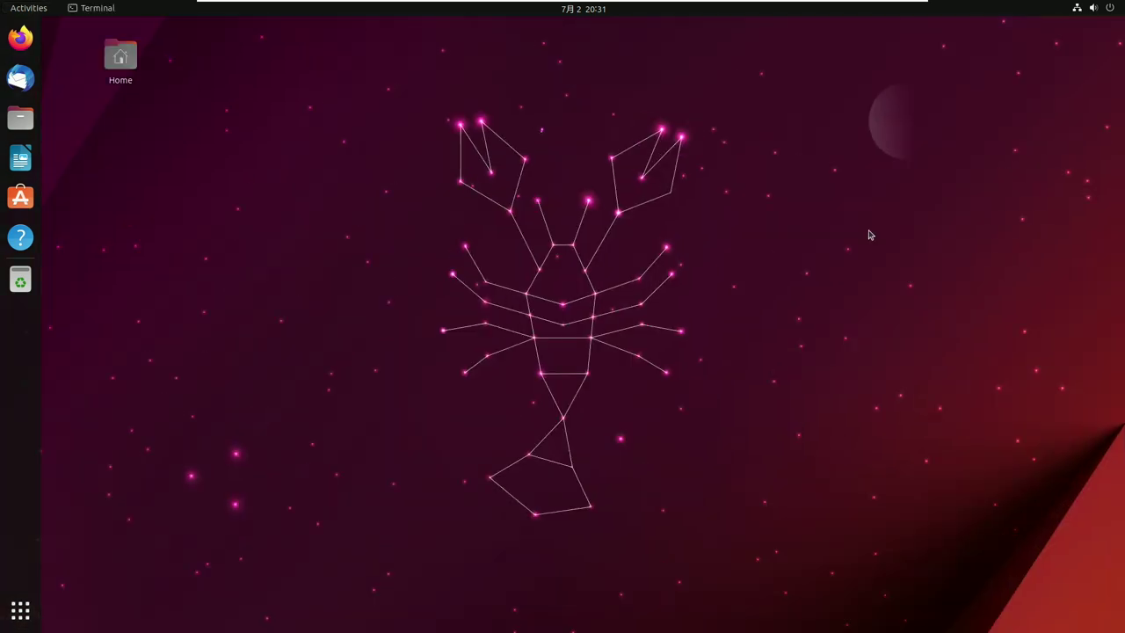
{"action": "type", "text": "sudo apt install open-vm-tools-desktop"}
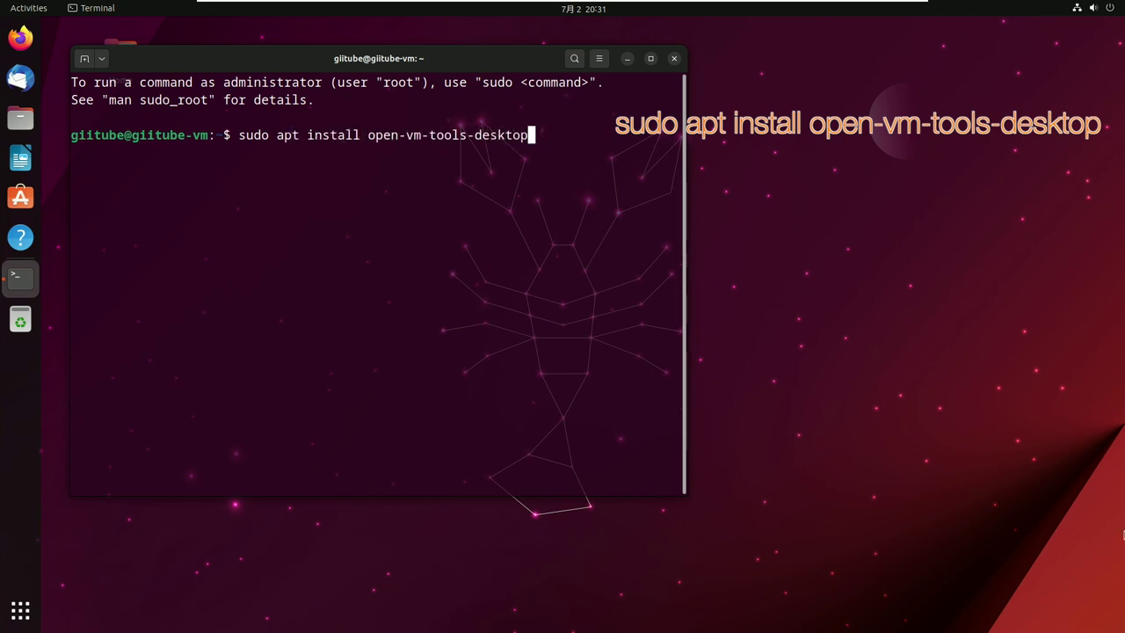
{"action": "key", "text": "Return"}
{"action": "key", "text": "Return"}
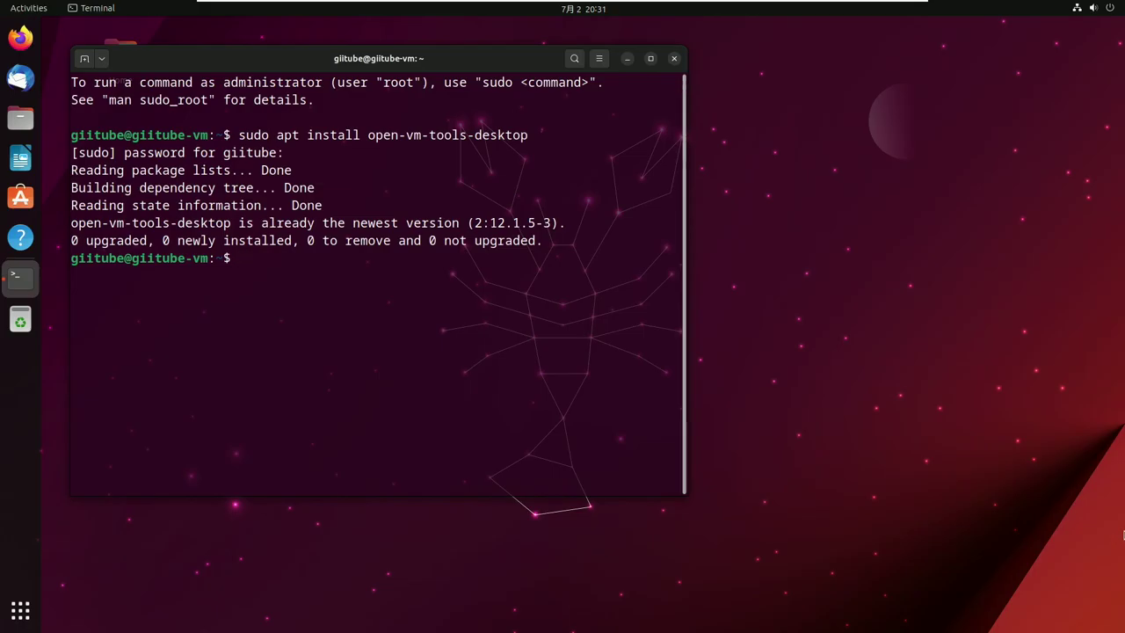
{"action": "type", "text": "sudo apt install fcitx5-mozc"}
{"action": "key", "text": "Return"}
{"action": "key", "text": "Return"}
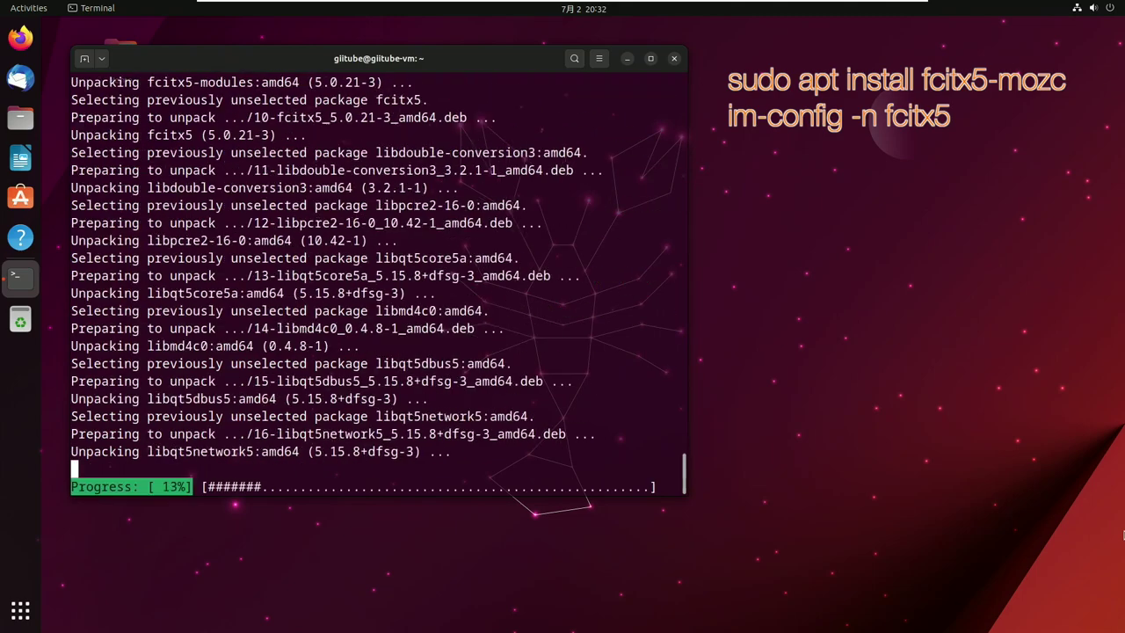
- Correct the mistyped command to 'im-config -n fcitx5' to make fcitx5 the input method
{"action": "type", "text": "im-config-n fcitx5"}
{"action": "key", "text": "Return"}
{"action": "key", "text": "Up"}
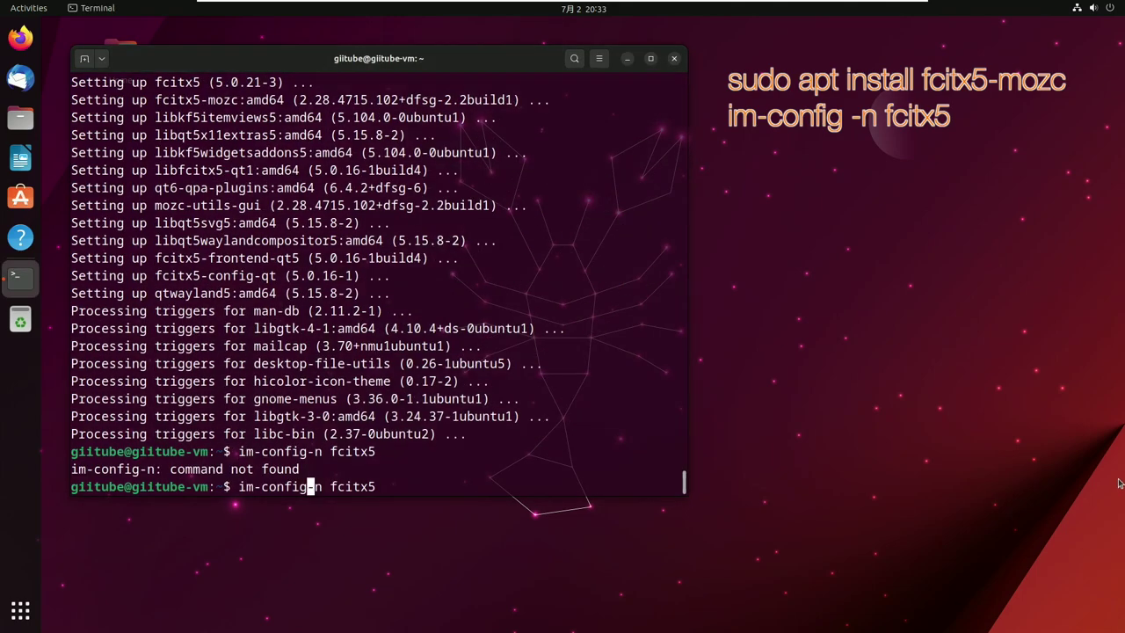
{"action": "left_click", "coordinate": [1118, 485]}
{"action": "left_click", "coordinate": [630, 493]}
{"action": "type", "text": "-n"}
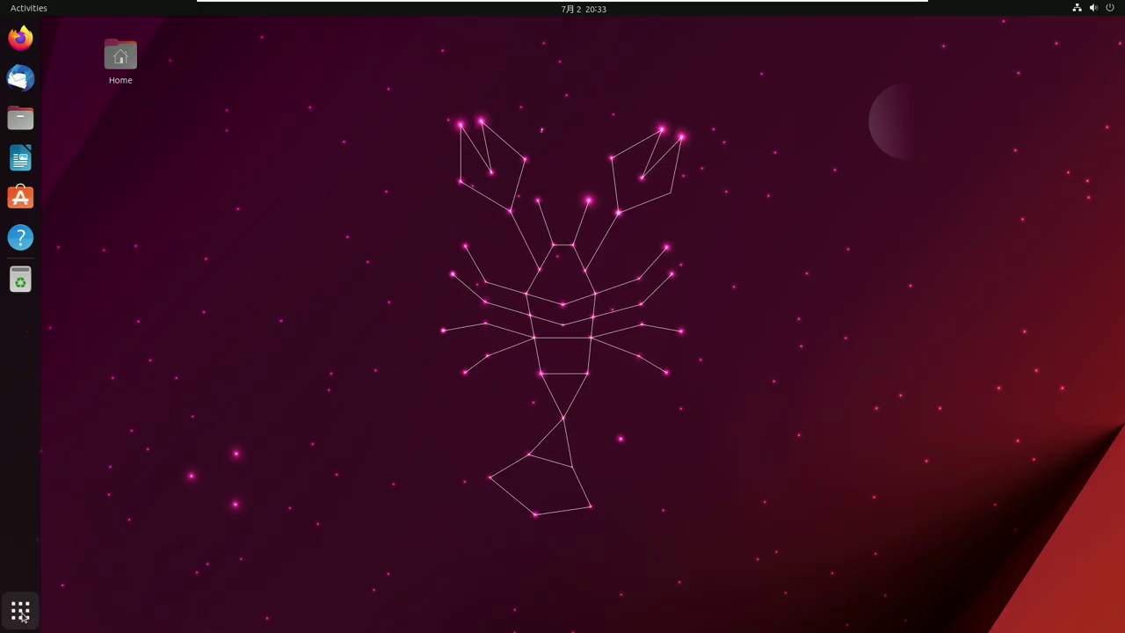
- Launch Language Support and authenticate with the administrator password
{"action": "left_click", "coordinate": [20, 611]}
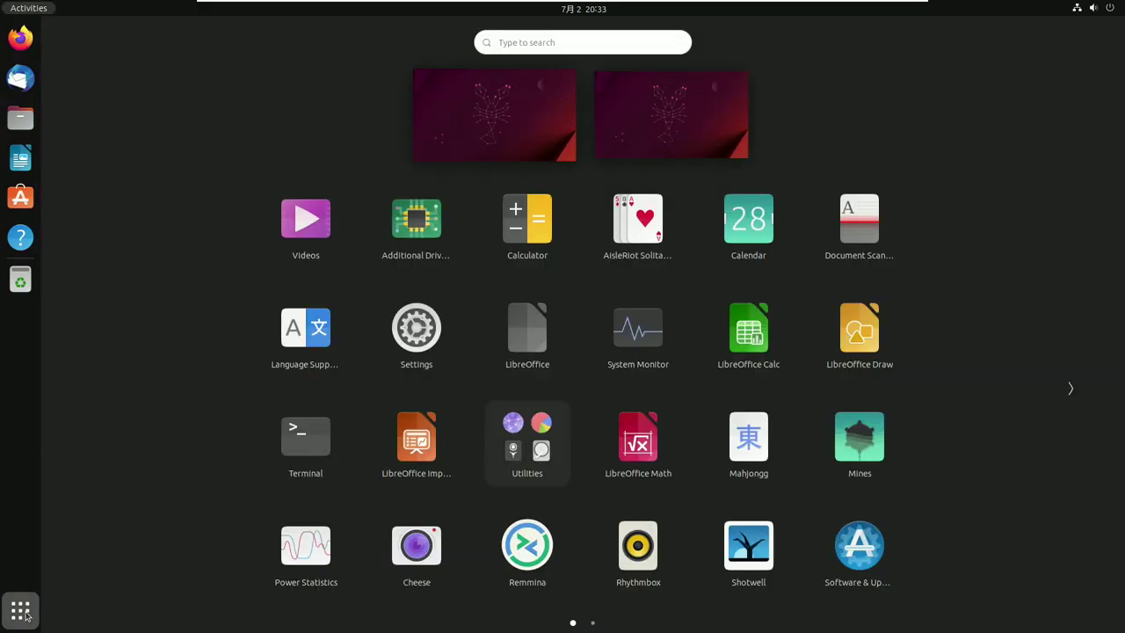
{"action": "left_click", "coordinate": [308, 341]}
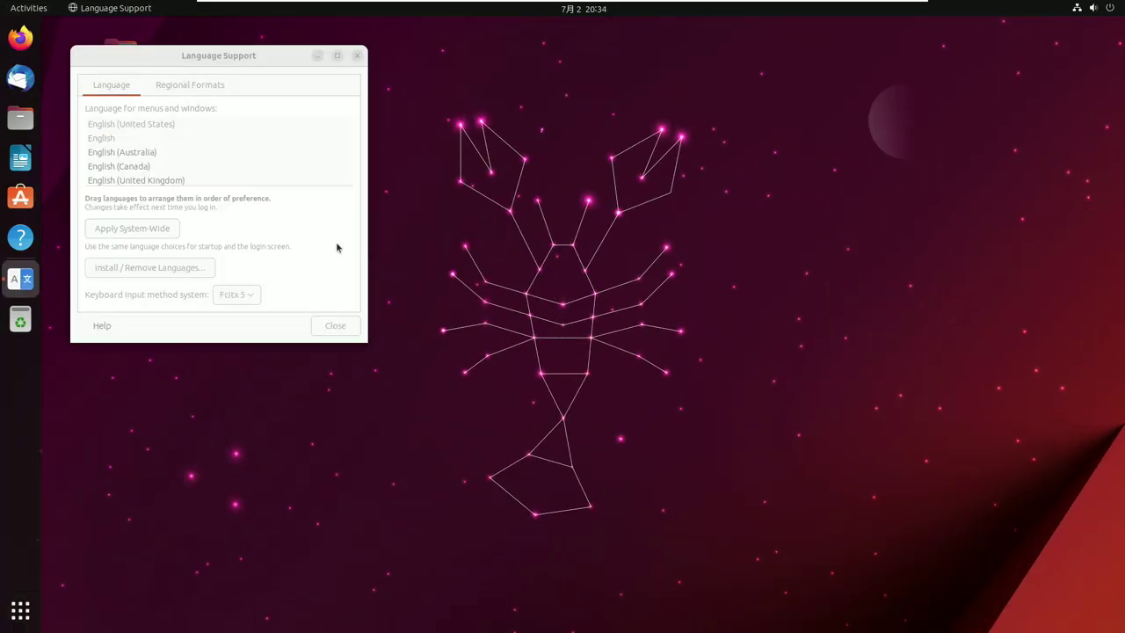
{"action": "type", "text": "*****"}
{"action": "key", "text": "Return"}
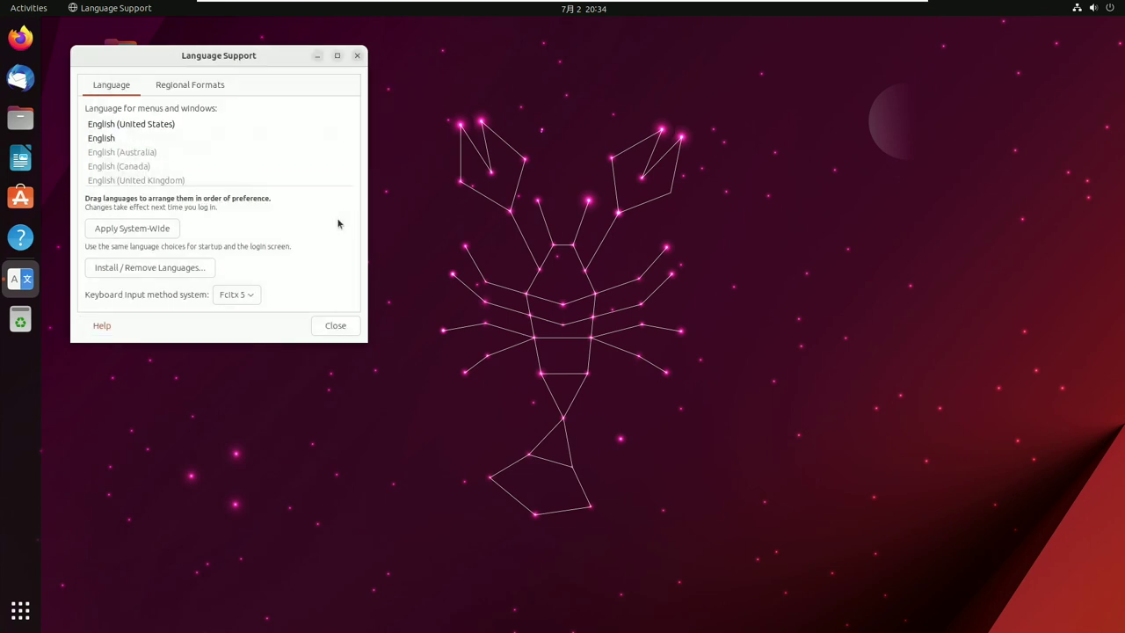
- Drag 日本語 to the top of the menus-and-windows language list and close the window
{"action": "left_click_drag", "start_coordinate": [132, 175], "coordinate": [138, 123]}
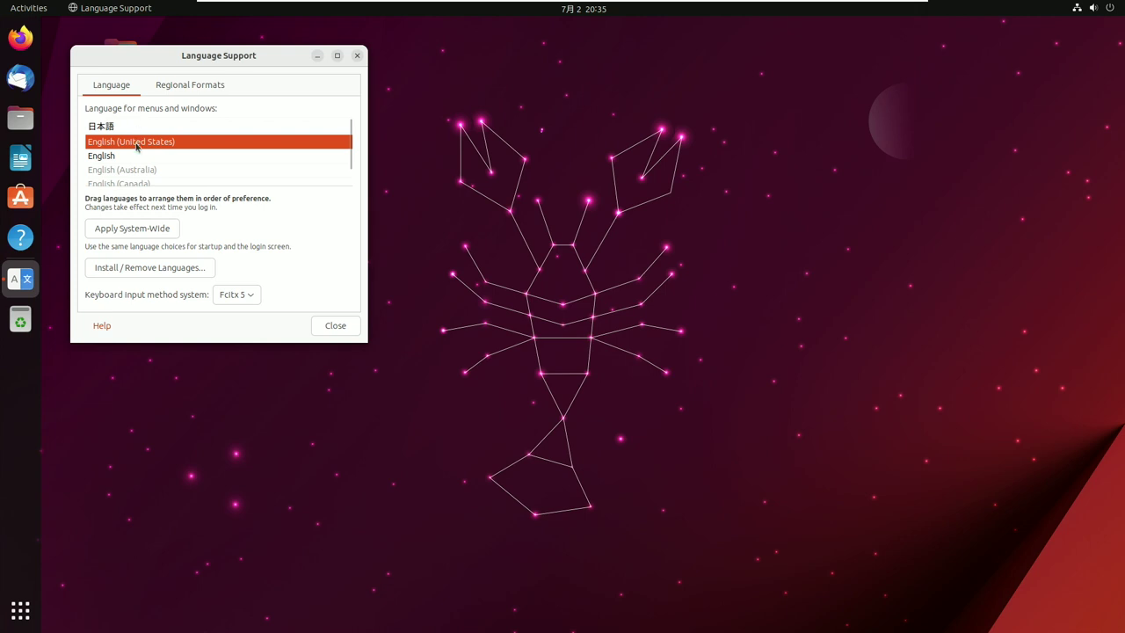
{"action": "scroll", "coordinate": [136, 147], "scroll_direction": "down", "scroll_amount": 1}
{"action": "scroll", "coordinate": [138, 138], "scroll_direction": "up", "scroll_amount": 1}
{"action": "left_click", "coordinate": [134, 132]}
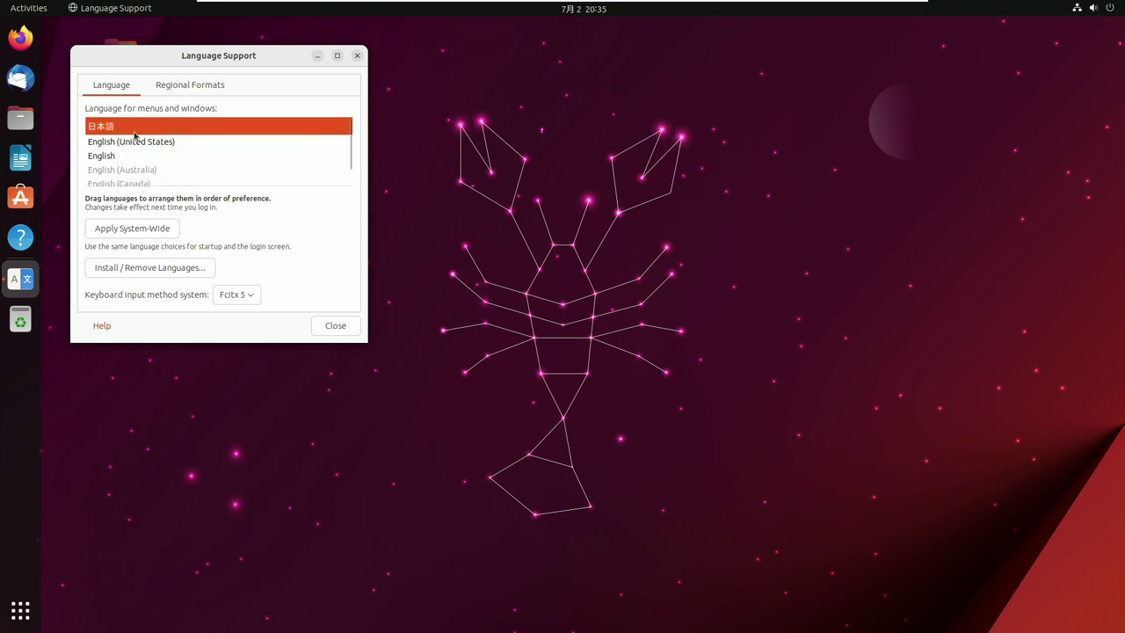
{"action": "left_click_drag", "start_coordinate": [157, 141], "coordinate": [343, 314]}
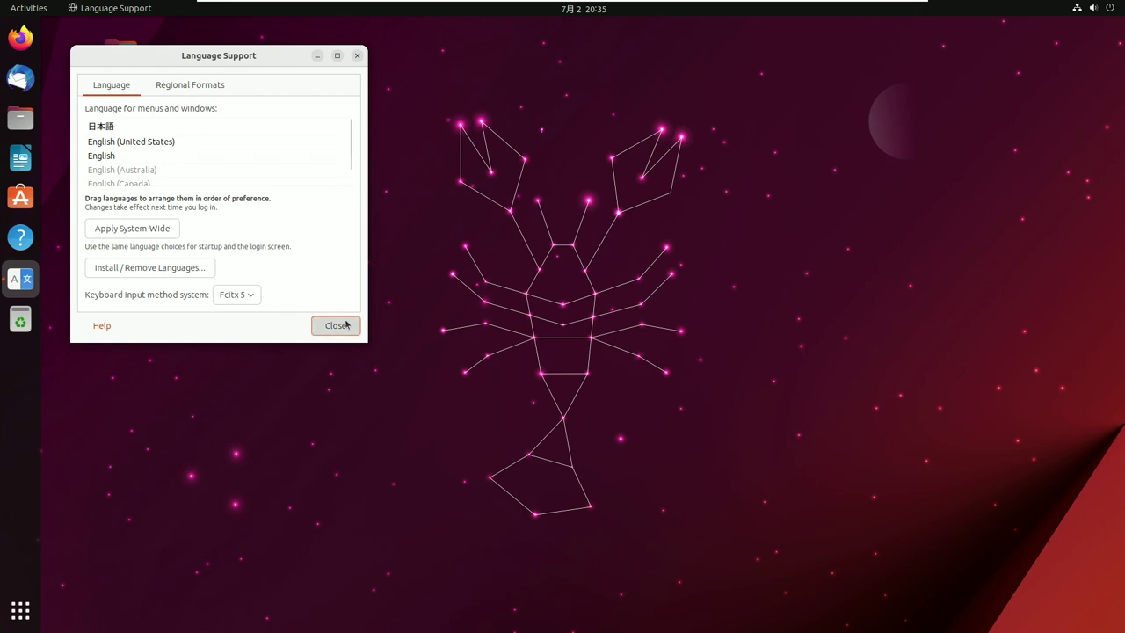
{"action": "left_click", "coordinate": [336, 325]}
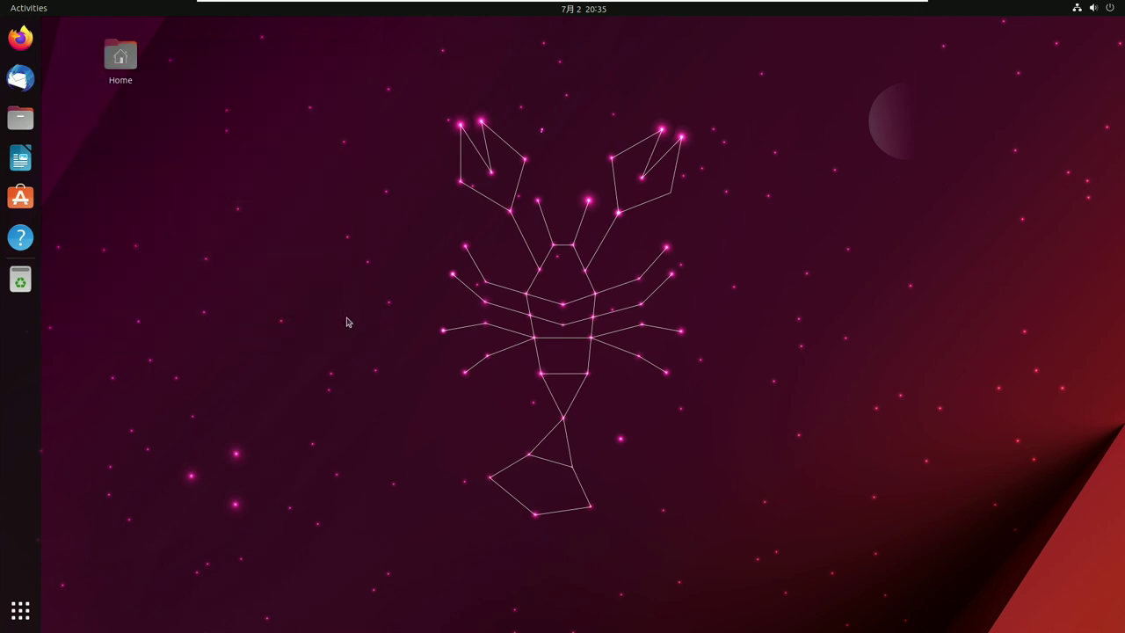
- Log out and back in, then rename the standard folders to Japanese names
{"action": "left_click", "coordinate": [1103, 8]}
{"action": "left_click", "coordinate": [1098, 43]}
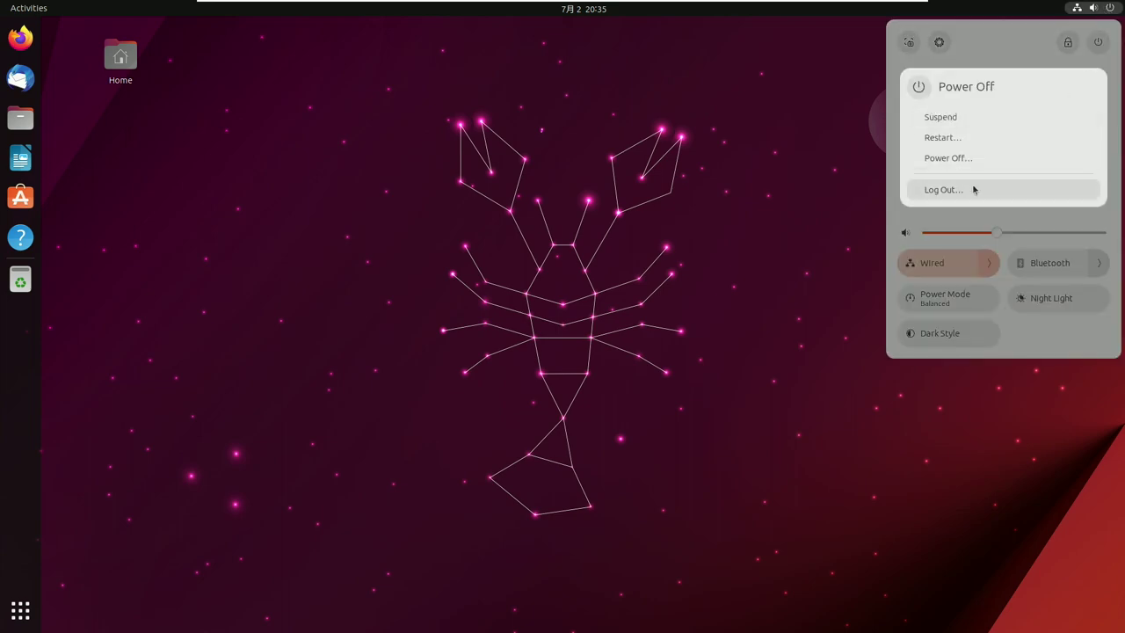
{"action": "left_click", "coordinate": [976, 187]}
{"action": "left_click", "coordinate": [627, 352]}
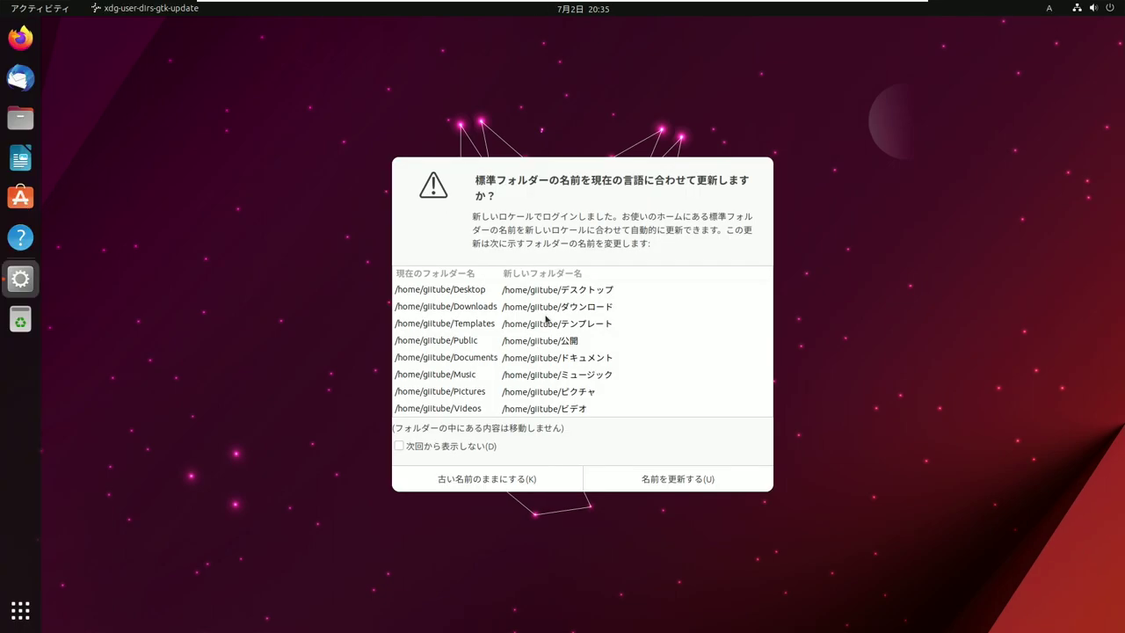
{"action": "left_click", "coordinate": [644, 477]}
- In Fcitx 5 settings, show all languages and add the キーボード - 日本語 layout
{"action": "left_click", "coordinate": [7, 612]}
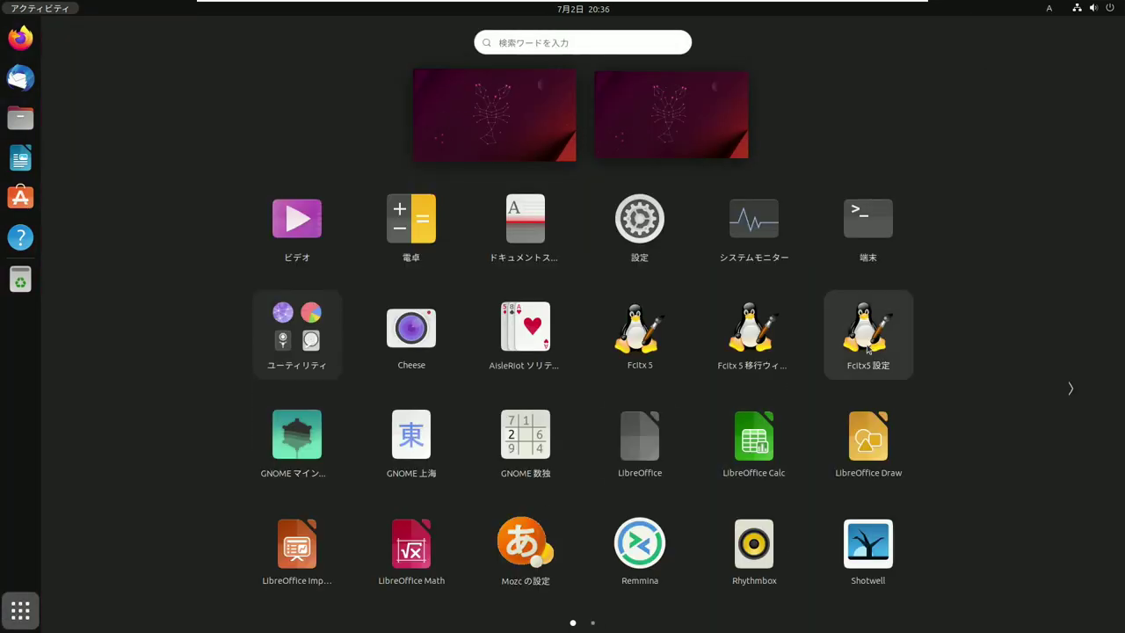
{"action": "left_click", "coordinate": [869, 342]}
{"action": "left_click", "coordinate": [415, 209]}
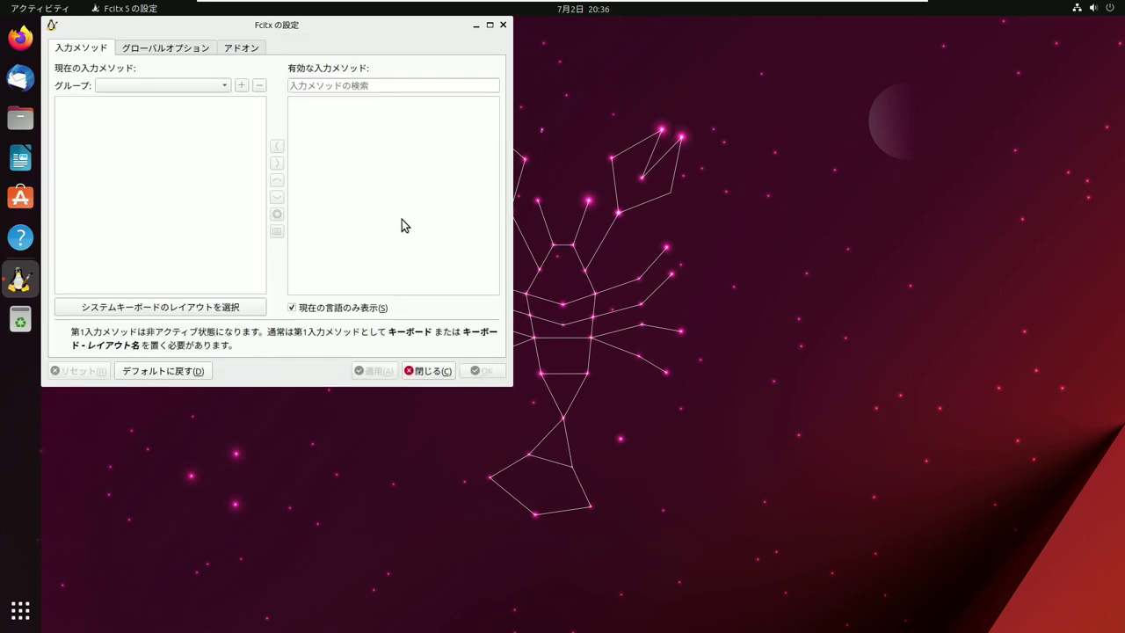
{"action": "left_click", "coordinate": [67, 116]}
{"action": "scroll", "coordinate": [494, 115], "scroll_direction": "down", "scroll_amount": 15}
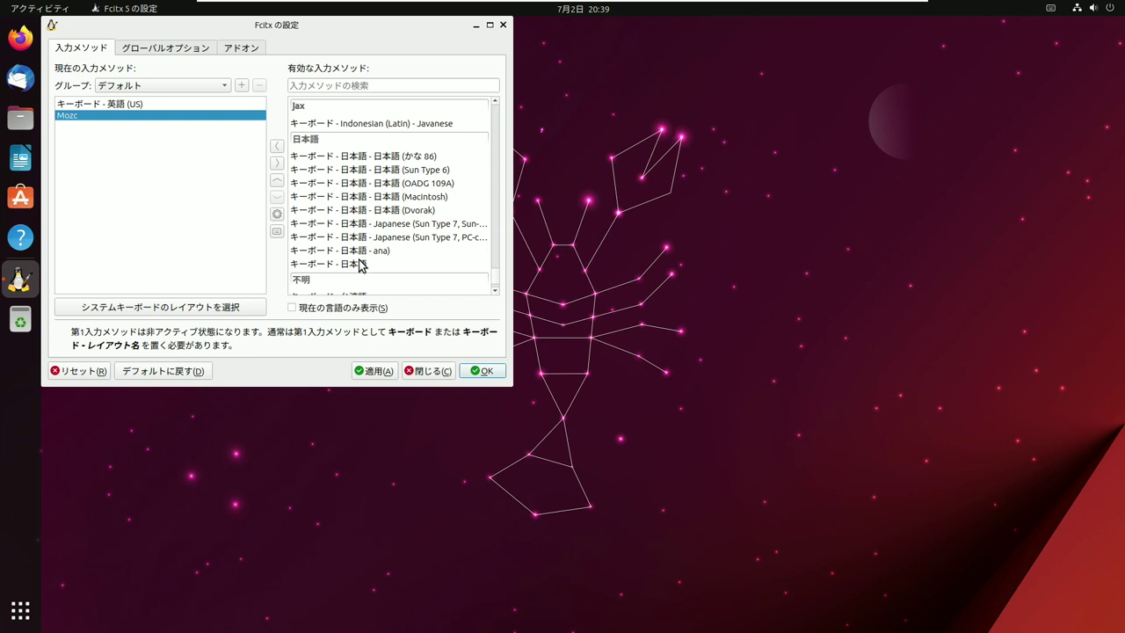
{"action": "left_click", "coordinate": [357, 265]}
{"action": "left_click", "coordinate": [277, 145]}
{"action": "left_click", "coordinate": [120, 104]}
- Remove the US English keyboard, move the Japanese keyboard above Mozc, and apply the changes
{"action": "left_click", "coordinate": [277, 163]}
{"action": "left_click", "coordinate": [132, 113]}
{"action": "left_click", "coordinate": [277, 180]}
{"action": "left_click", "coordinate": [372, 370]}
{"action": "left_click", "coordinate": [362, 112]}
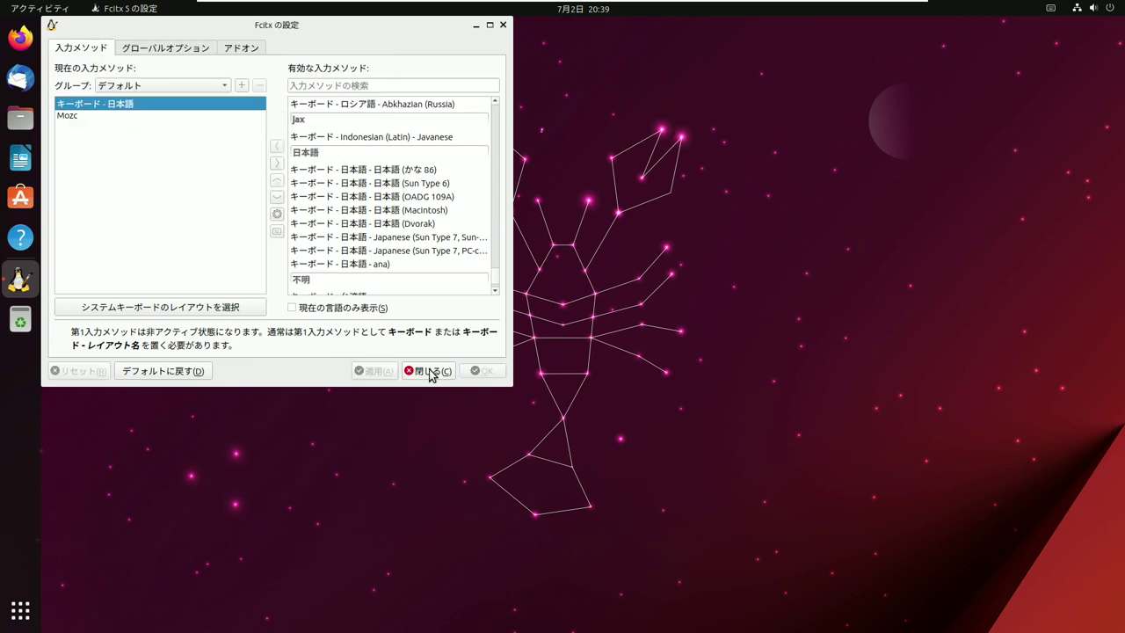
{"action": "left_click", "coordinate": [428, 370]}
{"action": "left_click", "coordinate": [21, 610]}
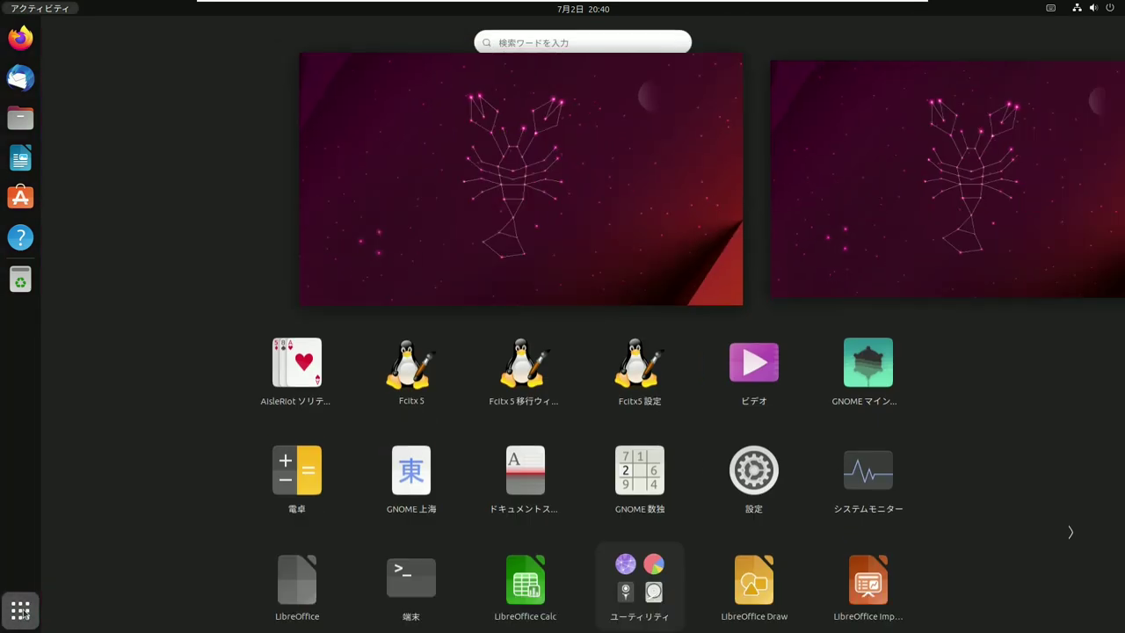
- In a new Text Editor document, enter nihongo日本語の入力 via Mozc conversion and enlarge the text
{"action": "scroll", "coordinate": [437, 464], "scroll_direction": "down", "scroll_amount": 1}
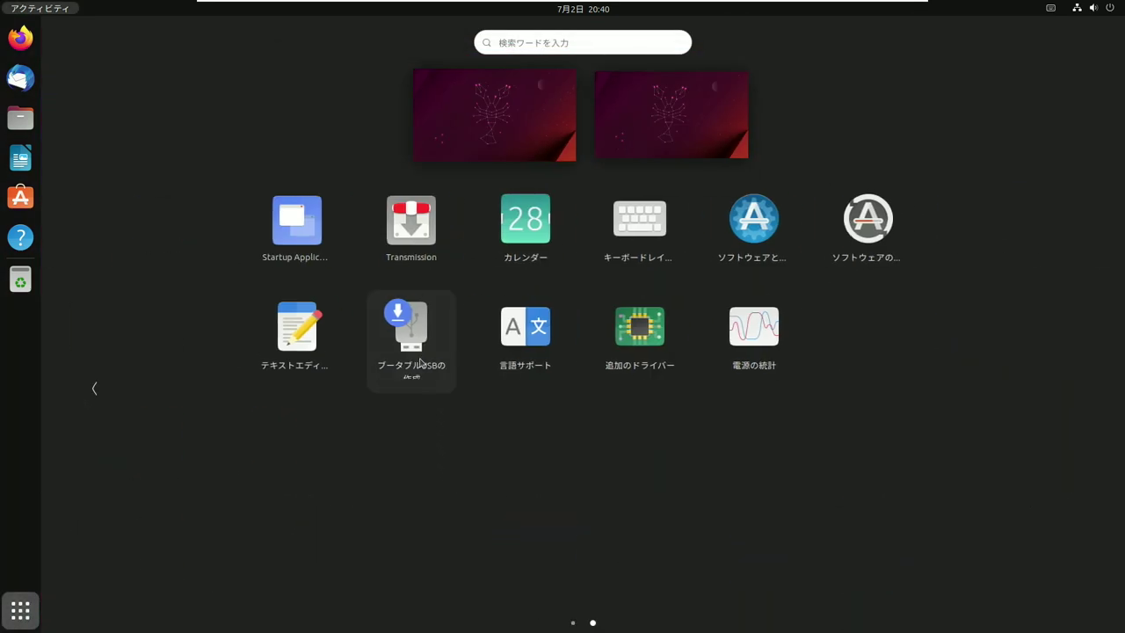
{"action": "left_click", "coordinate": [297, 325]}
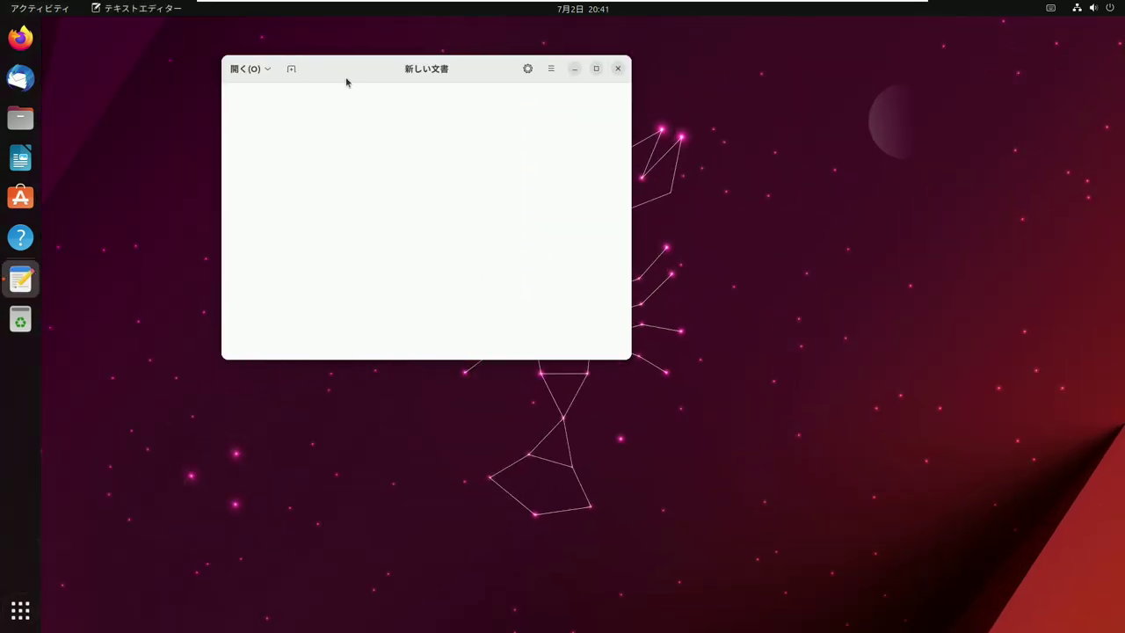
{"action": "type", "text": "nihongonihongononyuuryoku"}
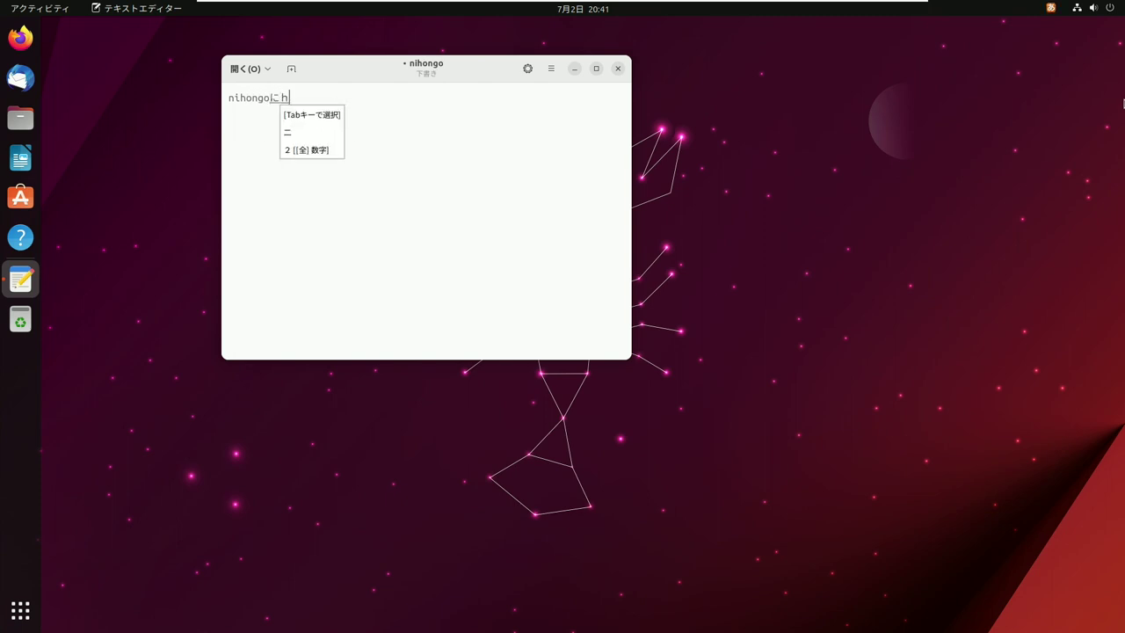
{"action": "key", "text": "space"}
{"action": "key", "text": "Return"}
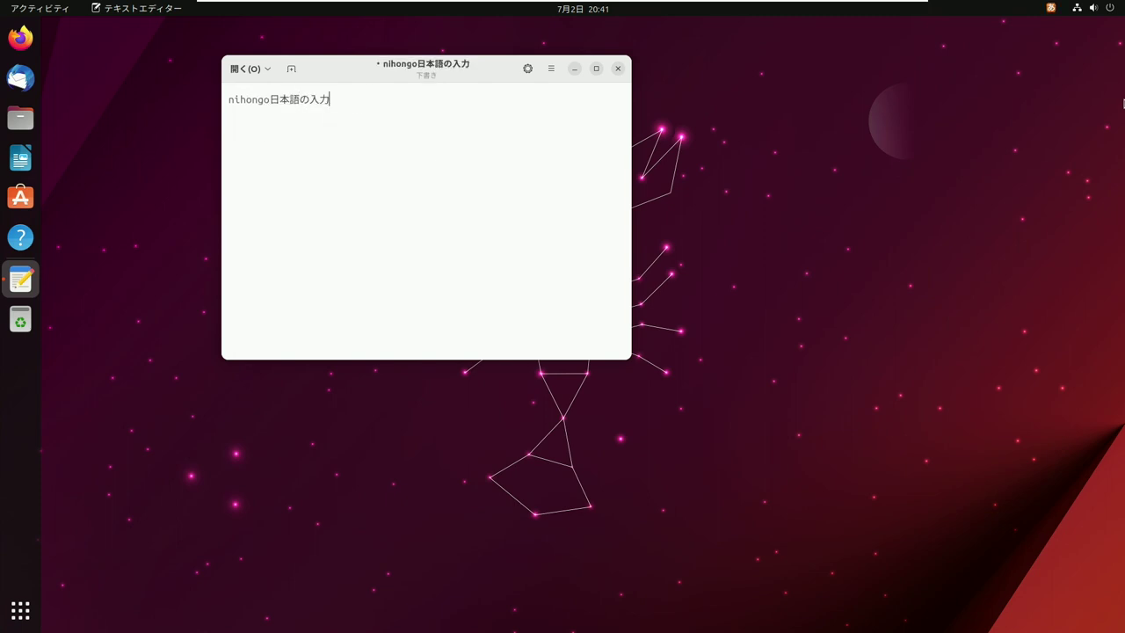
{"action": "key", "text": "ctrl+plus"}
{"action": "key", "text": "ctrl+plus"}
{"action": "key", "text": "ctrl+plus"}
{"action": "key", "text": "ctrl+plus"}
- On a new line, enter 日本語はこんな感じ via Mozc conversion
{"action": "key", "text": "Return"}
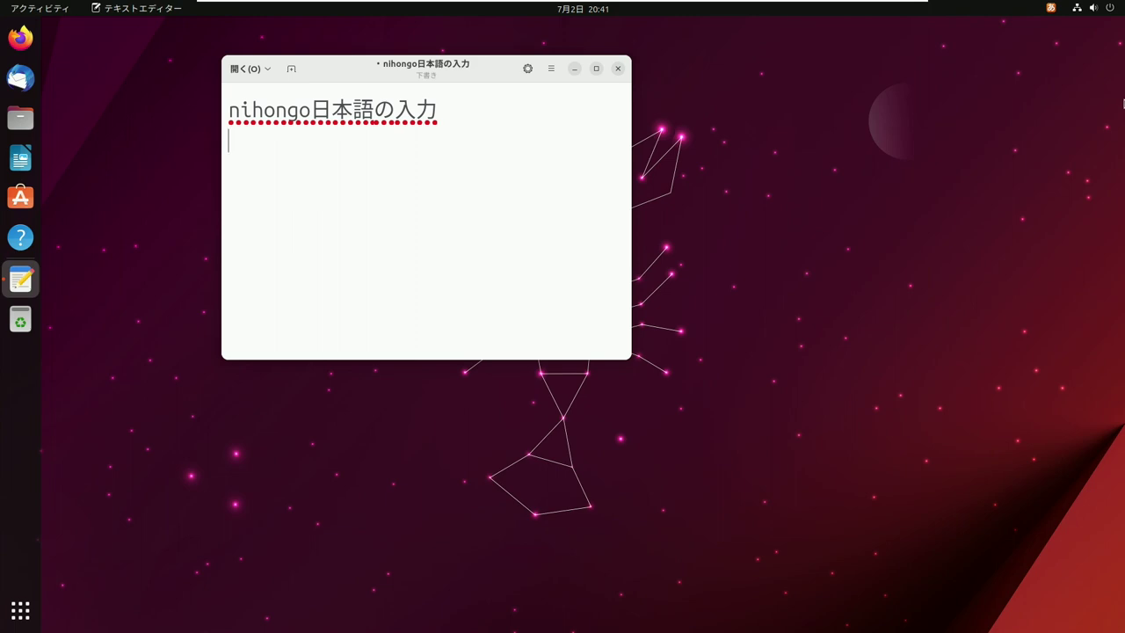
{"action": "type", "text": "nihongohakonnakanji"}
{"action": "key", "text": "space"}
{"action": "key", "text": "Return"}
{"action": "key", "text": "Return"}
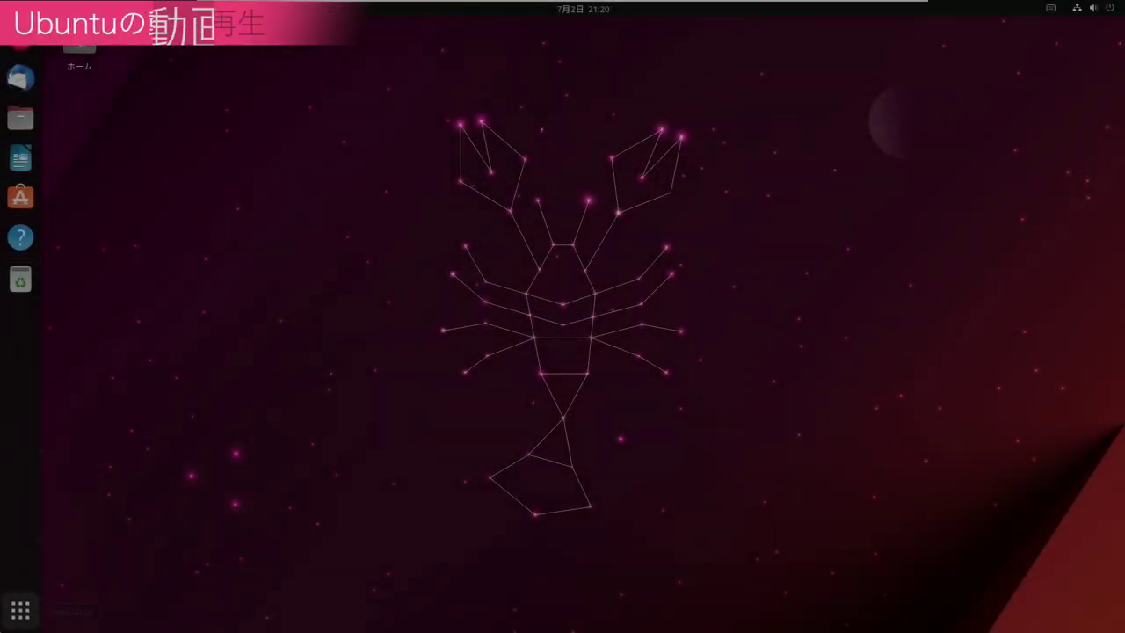
{"action": "left_click", "coordinate": [4, 618]}
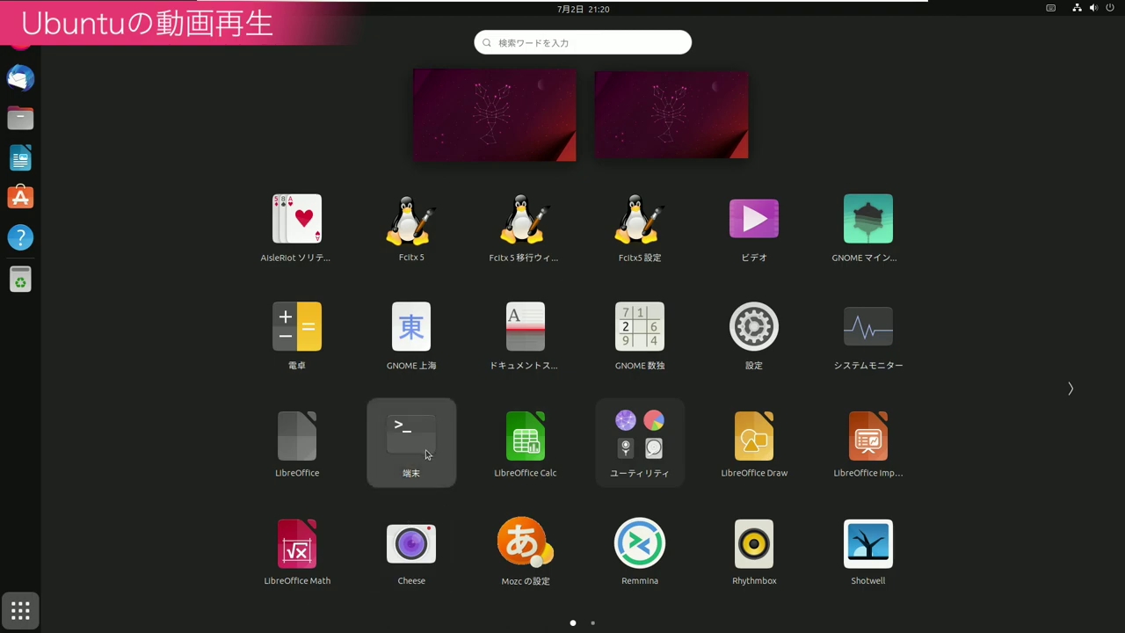
- Run sudo apt install vlc in a terminal, close it, and open the Home ビデオ folder
{"action": "left_click", "coordinate": [430, 457]}
{"action": "type", "text": "sudo apt install vlc"}
{"action": "key", "text": "Return"}
{"action": "key", "text": "Return"}
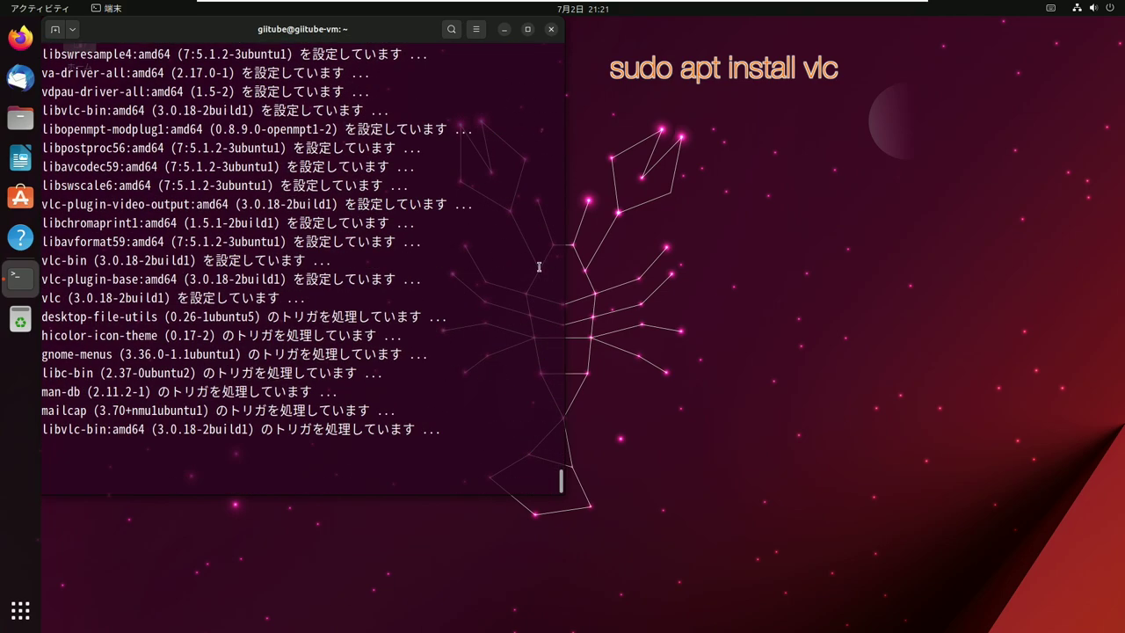
{"action": "left_click", "coordinate": [551, 29]}
{"action": "double_click", "coordinate": [85, 40]}
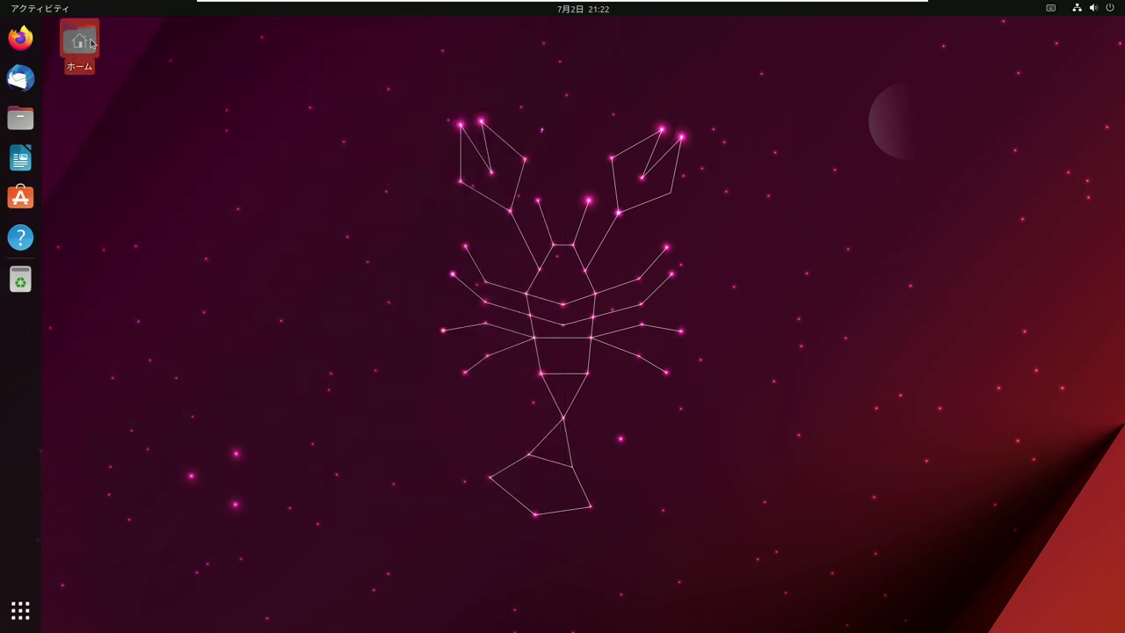
{"action": "left_click", "coordinate": [79, 168]}
- Play the WRC 6 trailer in the default video player, then close that player
{"action": "double_click", "coordinate": [222, 85]}
{"action": "right_click", "coordinate": [222, 85]}
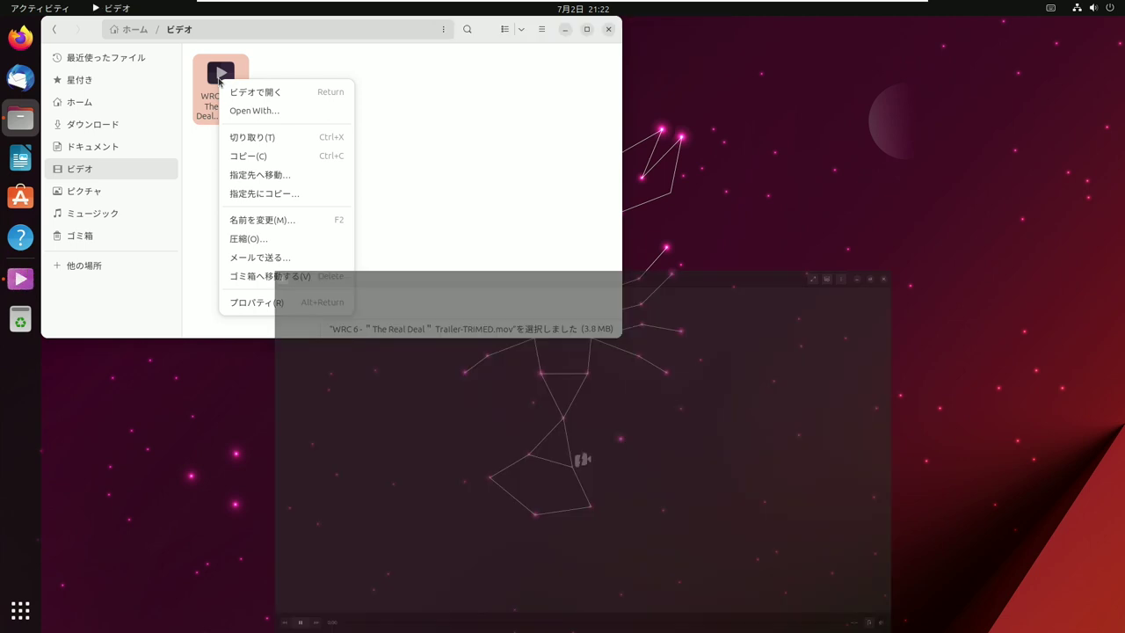
{"action": "left_click", "coordinate": [56, 33]}
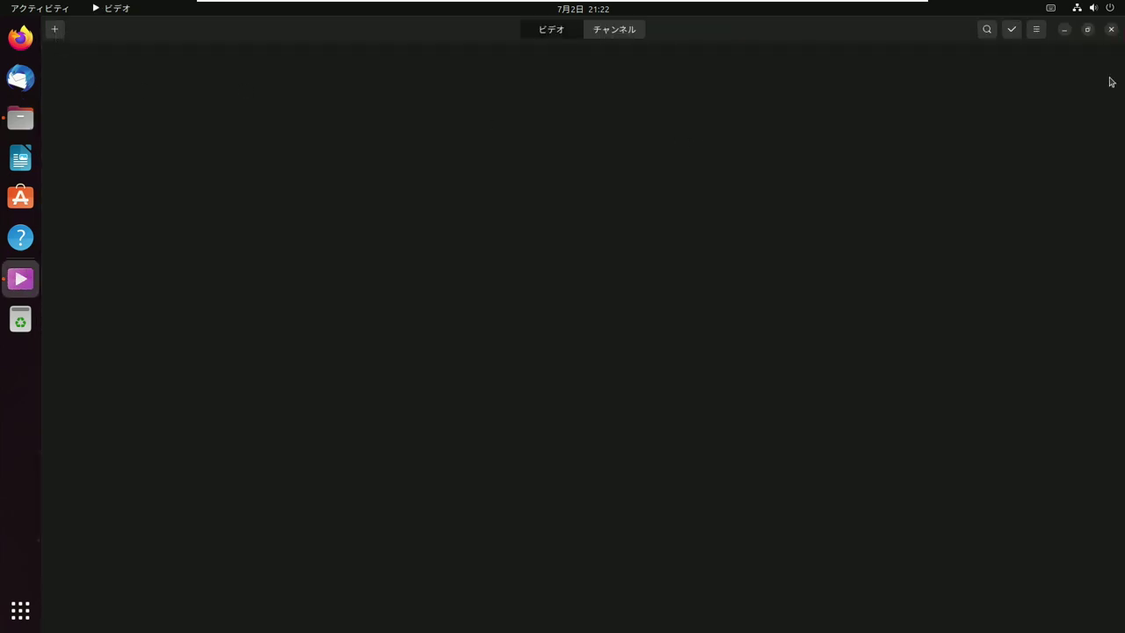
{"action": "left_click", "coordinate": [1113, 31]}
- Open the WRC 6 trailer in VLC without making it default, then close VLC and Files
{"action": "right_click", "coordinate": [225, 81]}
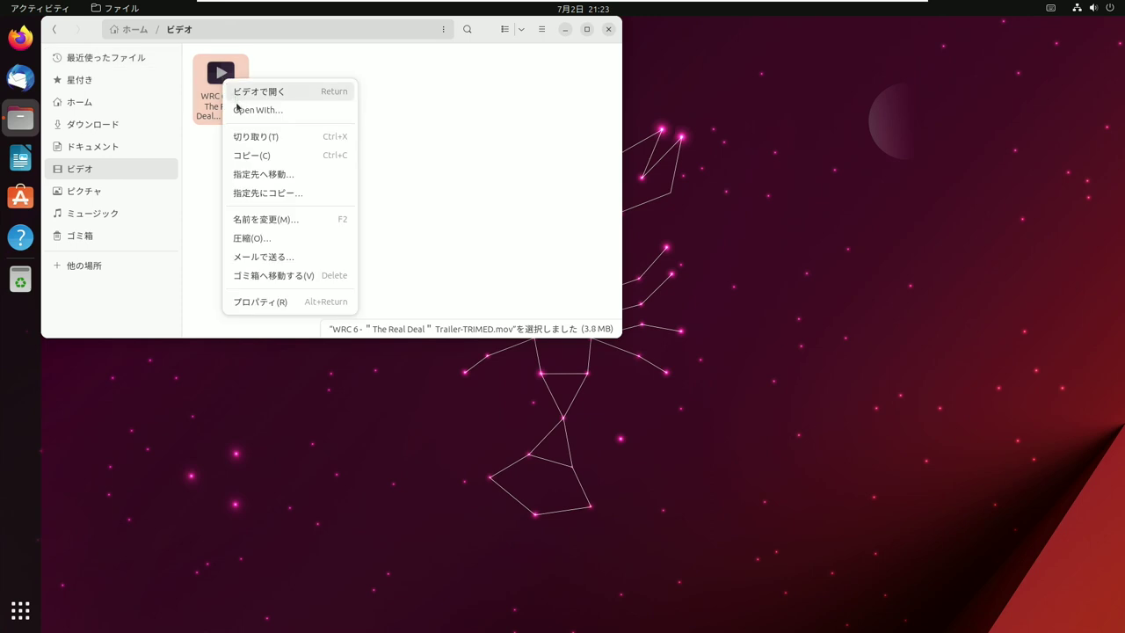
{"action": "left_click", "coordinate": [240, 111]}
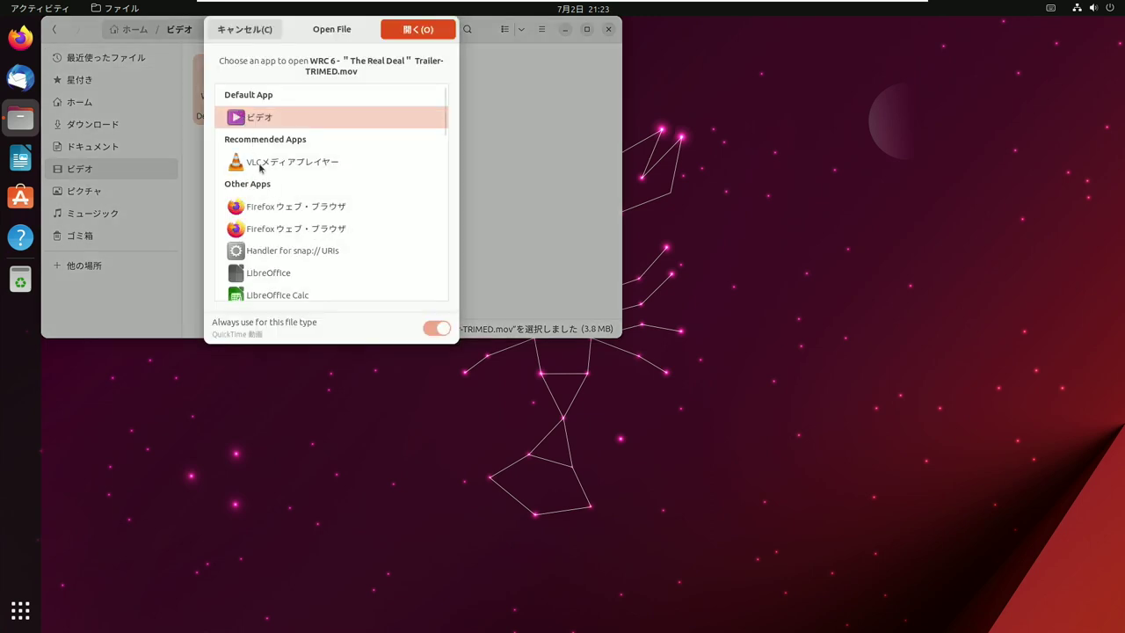
{"action": "left_click", "coordinate": [260, 168]}
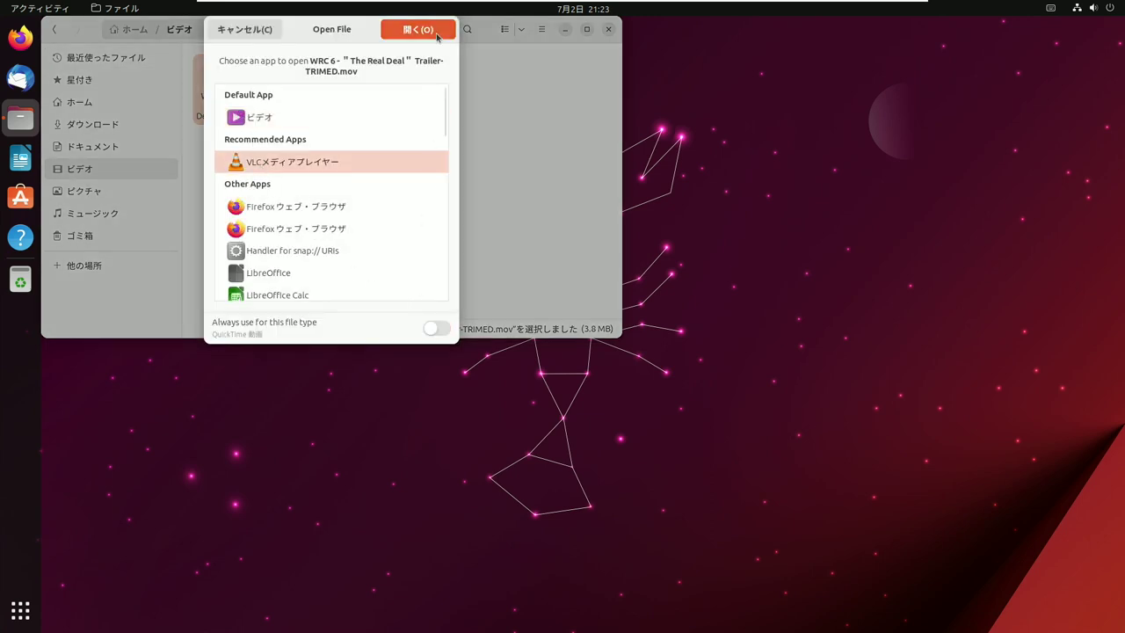
{"action": "left_click", "coordinate": [419, 29]}
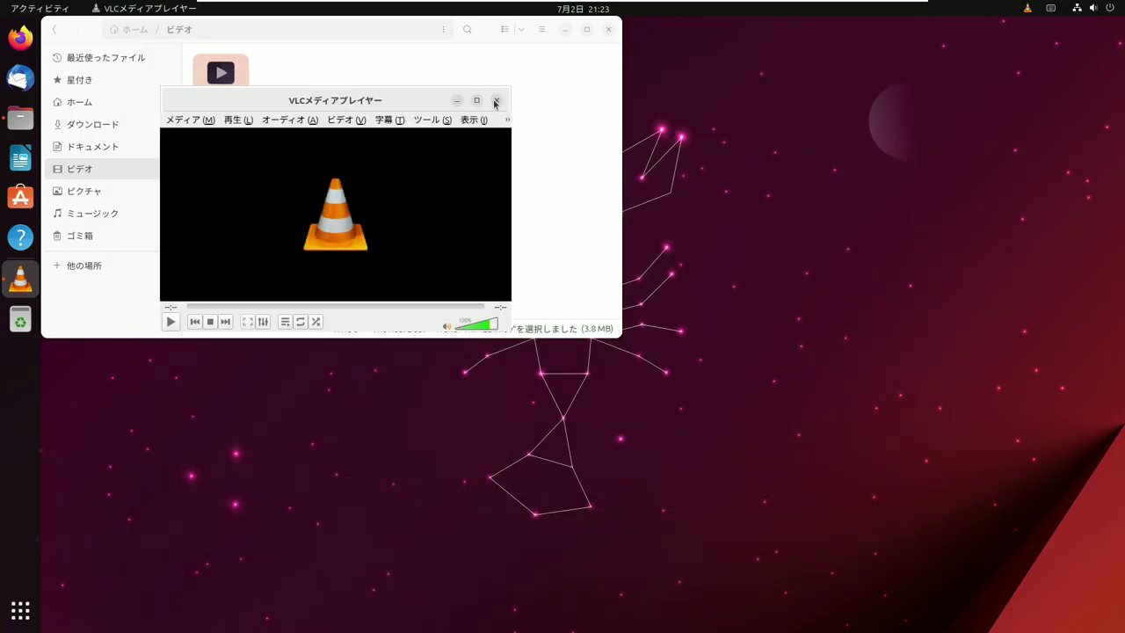
{"action": "left_click", "coordinate": [494, 102]}
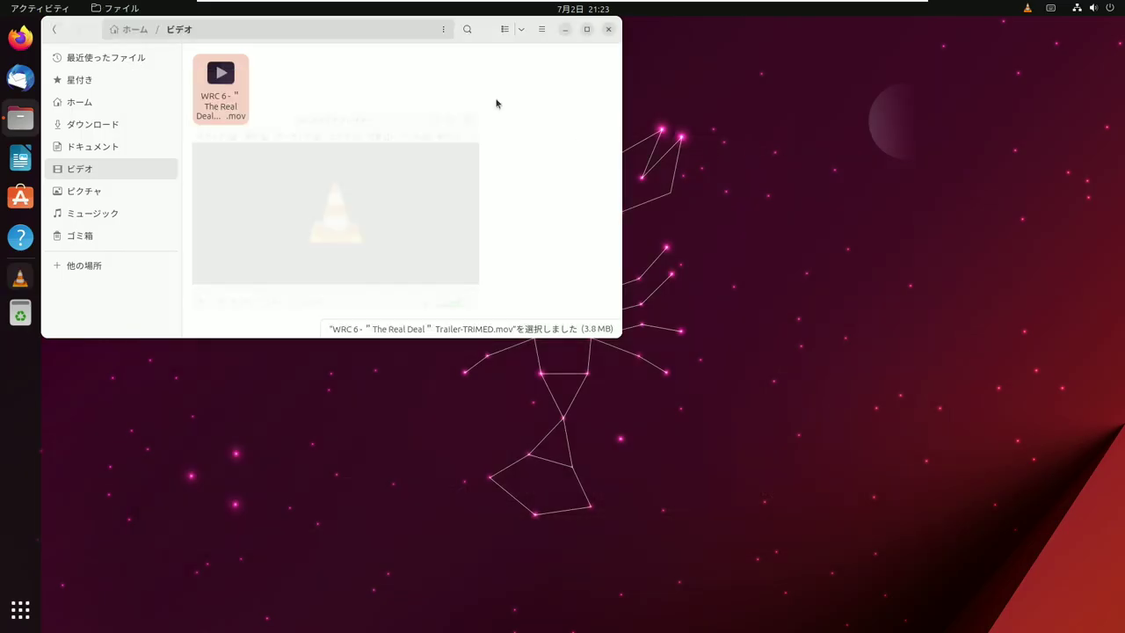
{"action": "left_click", "coordinate": [609, 31]}
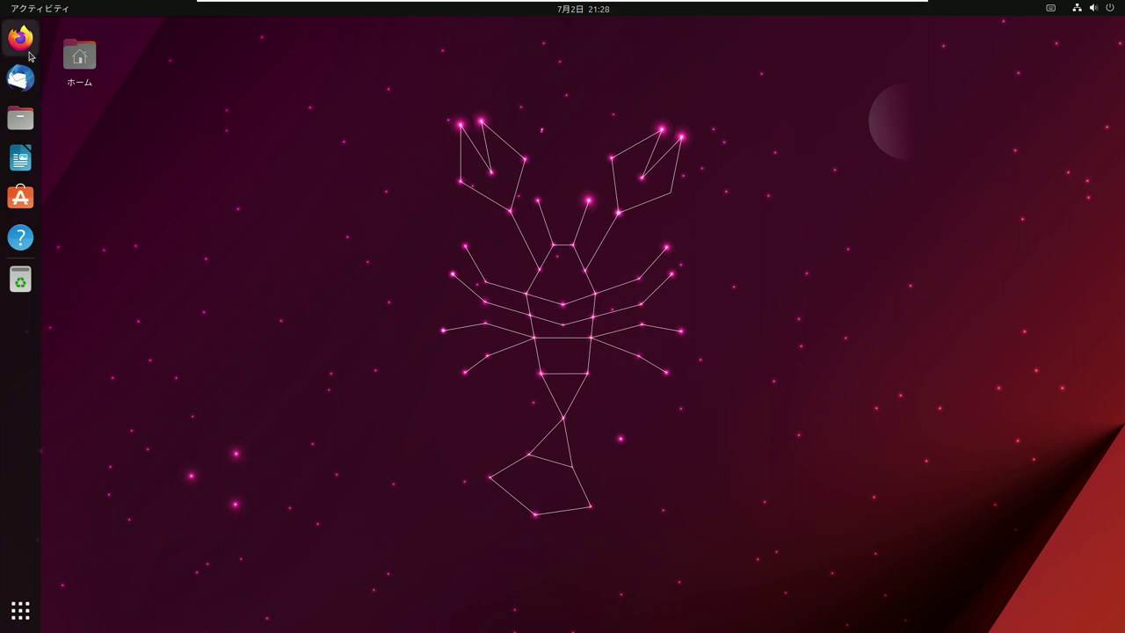
- Launch Firefox, open the Beautiful Woman Dan... bookmarked Latin dance video, and watch it full screen
{"action": "left_click", "coordinate": [20, 37]}
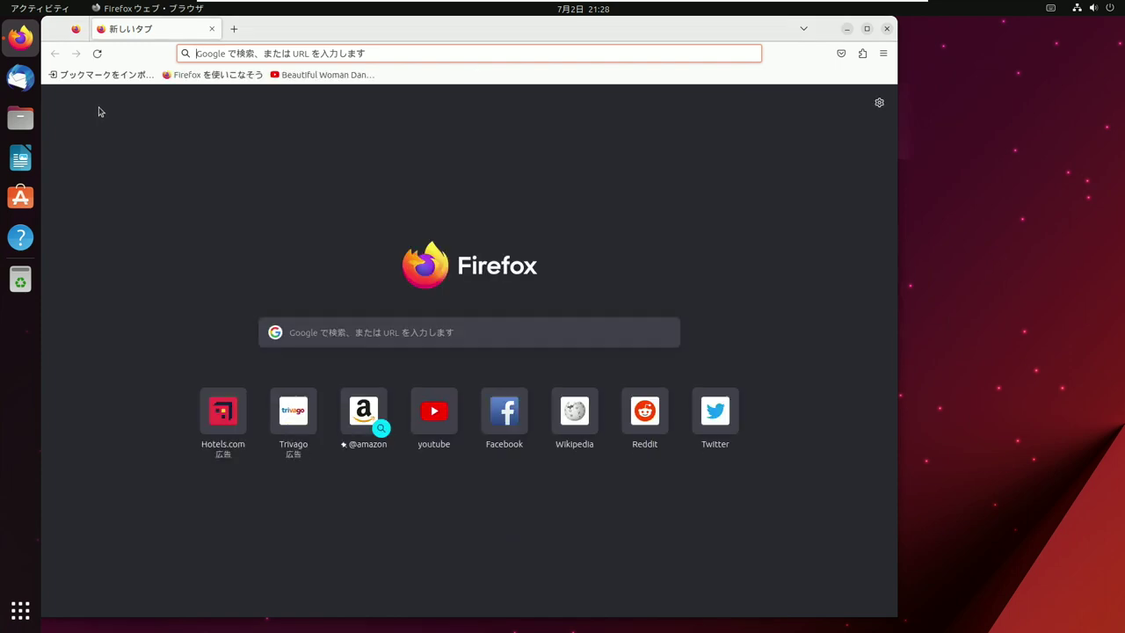
{"action": "left_click", "coordinate": [327, 75]}
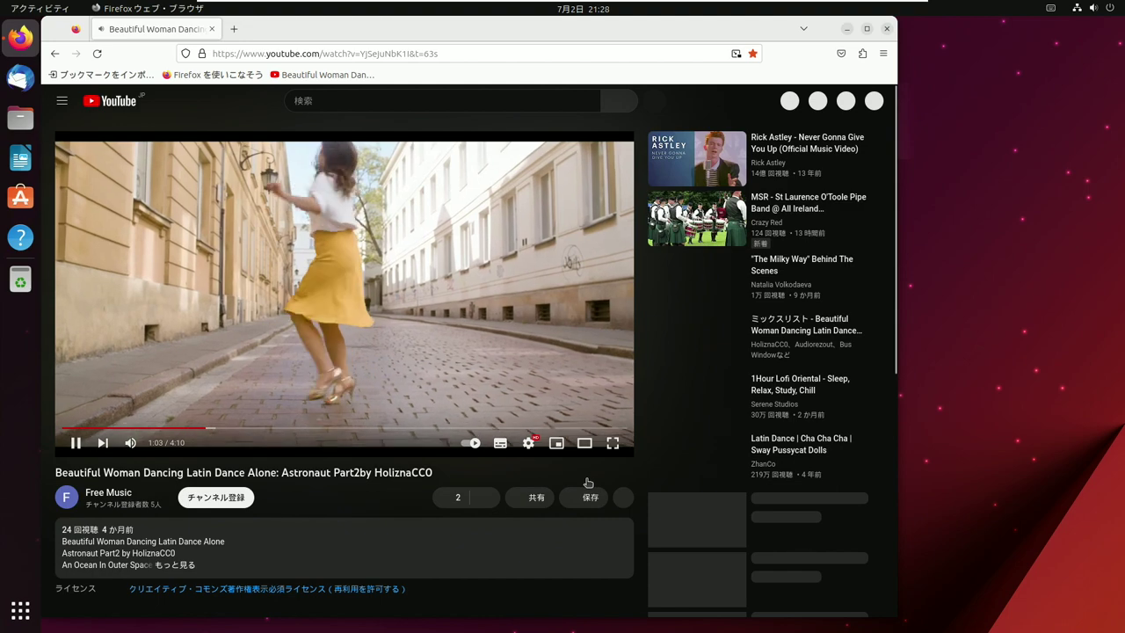
{"action": "left_click", "coordinate": [614, 444]}
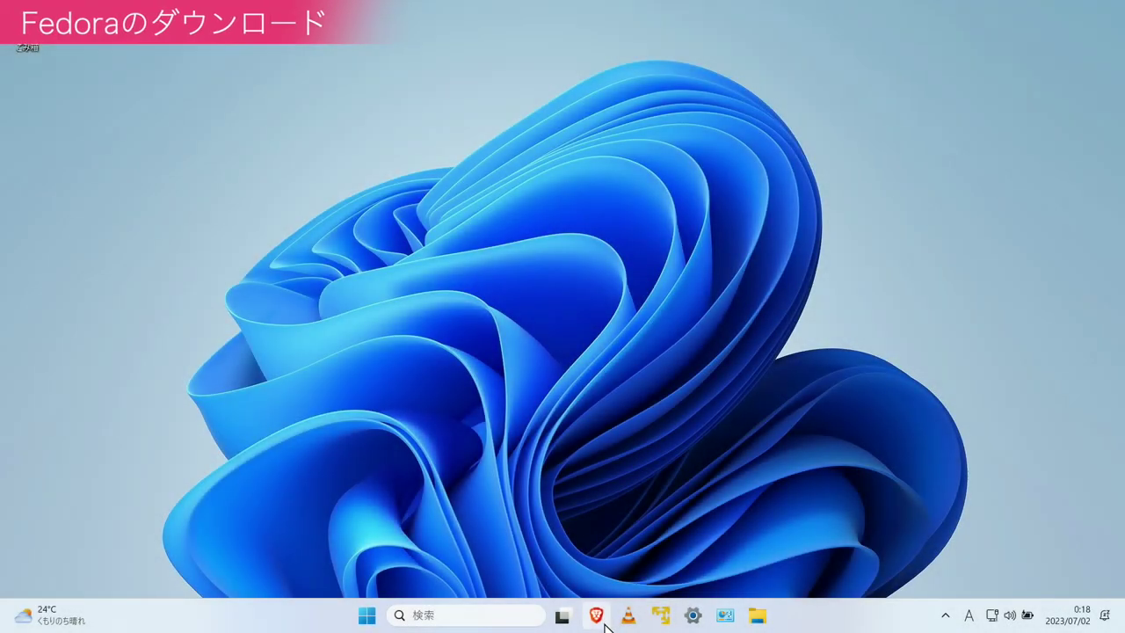
- From Brave's Fedora Workstation page, save the x86_64 Live ISO into D:'s Linux-iso folder
{"action": "left_click", "coordinate": [601, 621]}
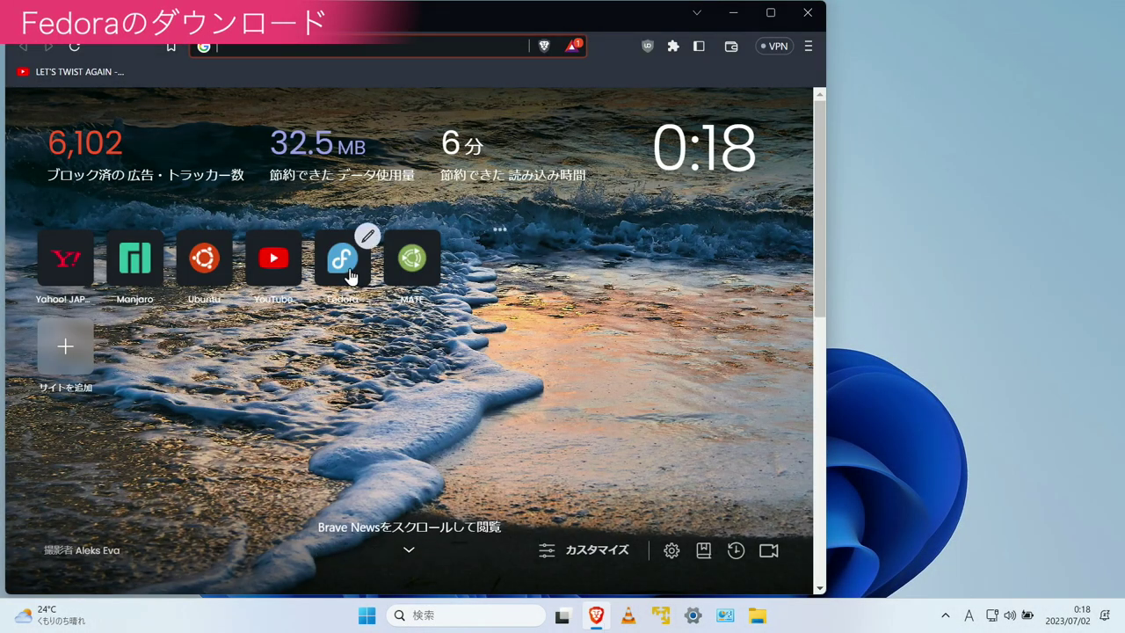
{"action": "left_click", "coordinate": [344, 264]}
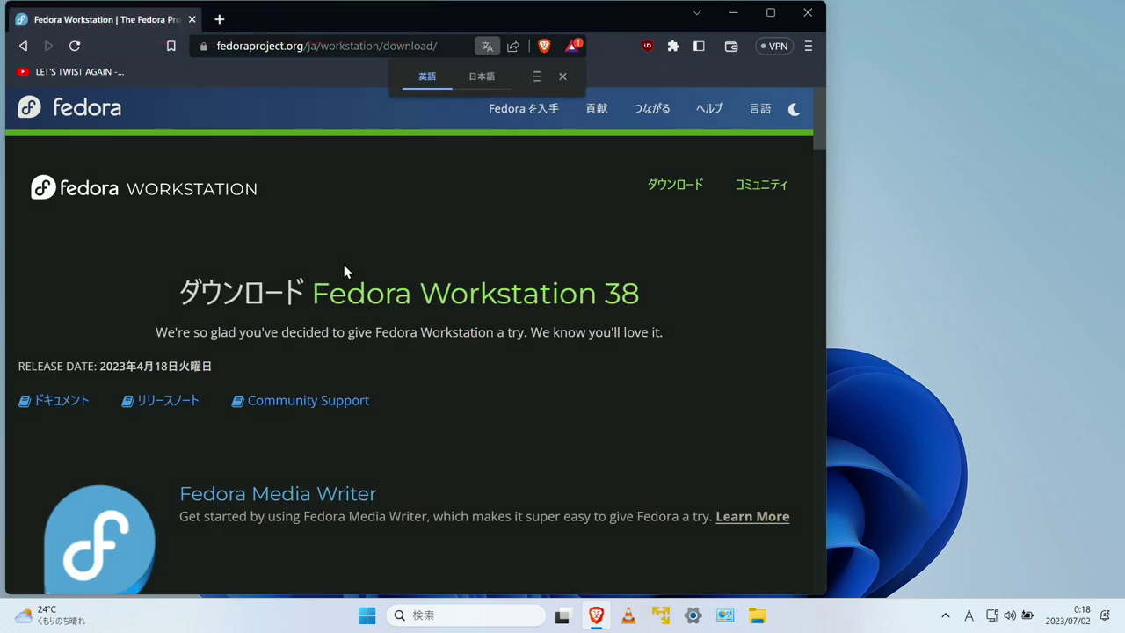
{"action": "scroll", "coordinate": [344, 271], "scroll_direction": "down", "scroll_amount": 4}
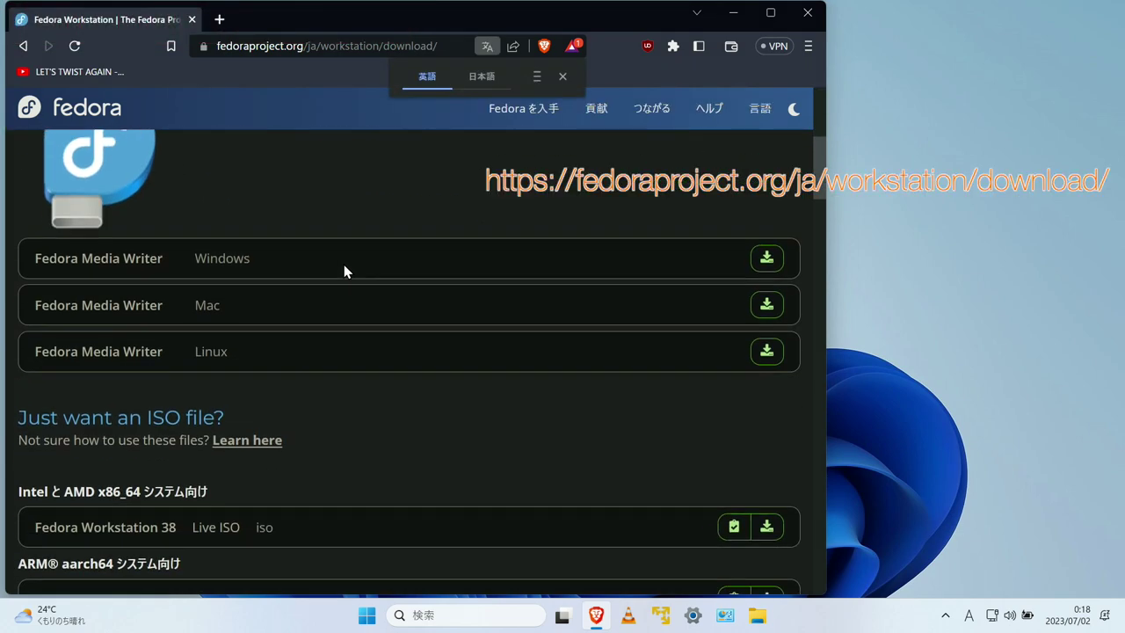
{"action": "scroll", "coordinate": [344, 271], "scroll_direction": "down", "scroll_amount": 3}
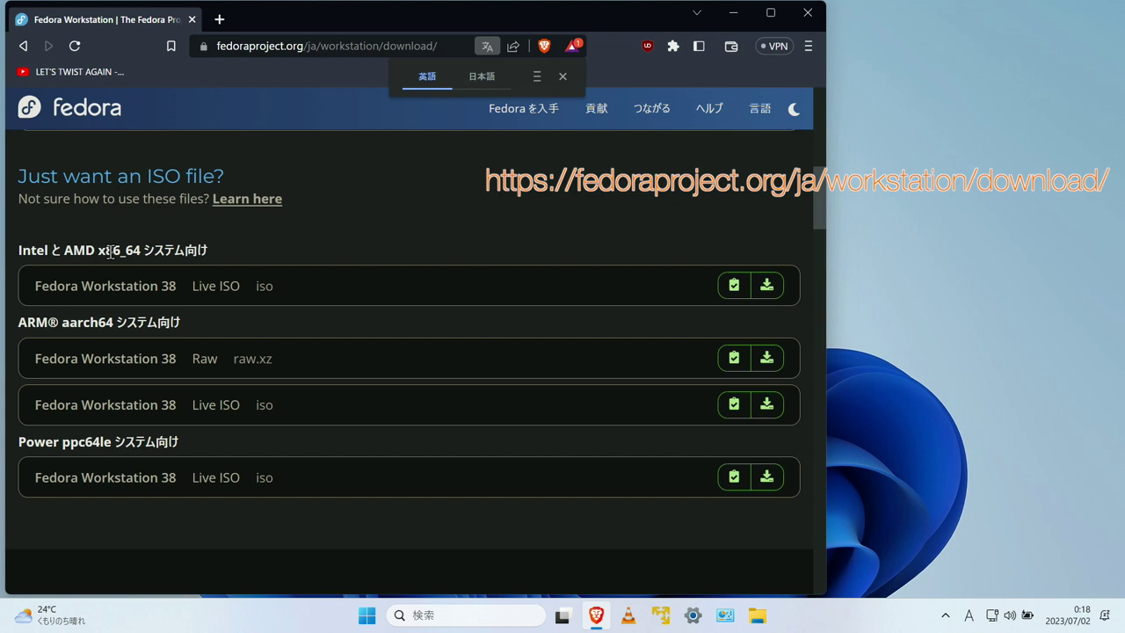
{"action": "left_click", "coordinate": [766, 285]}
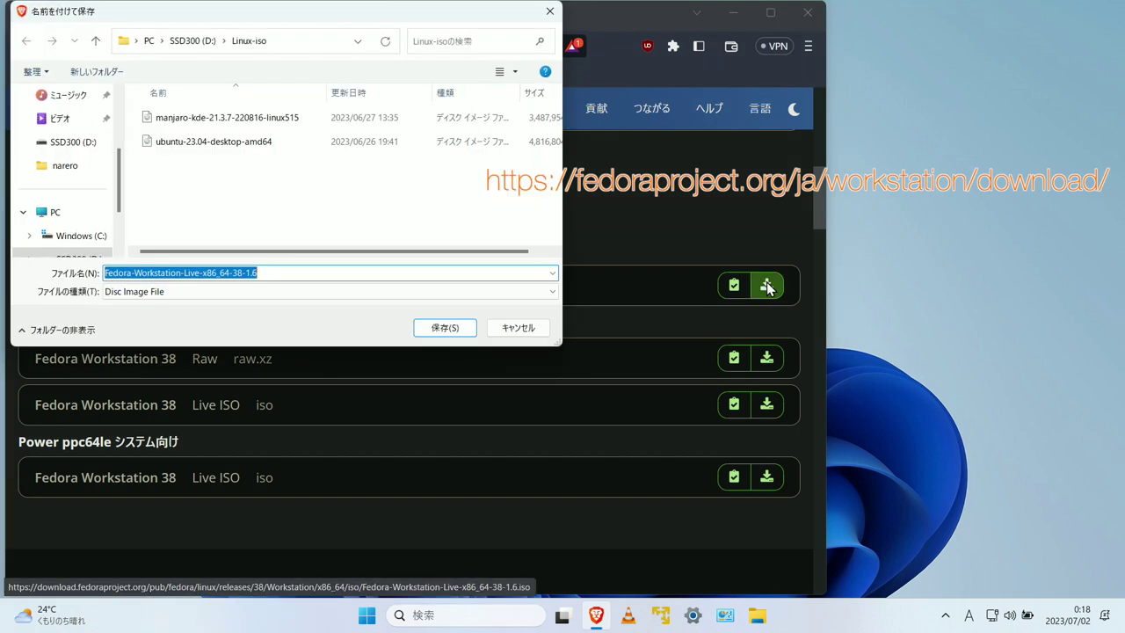
{"action": "left_click", "coordinate": [443, 327]}
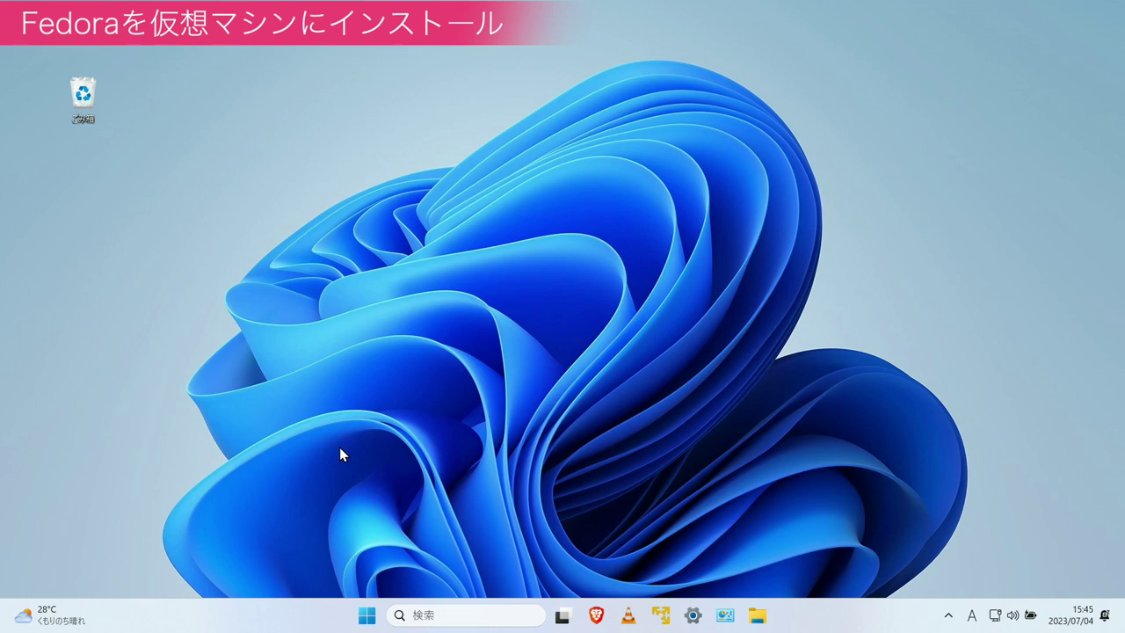
- Start a new VM using Fedora-Workstation-Live-x86_64-38-1.6 ISO as the installer disc image
{"action": "left_click", "coordinate": [661, 615]}
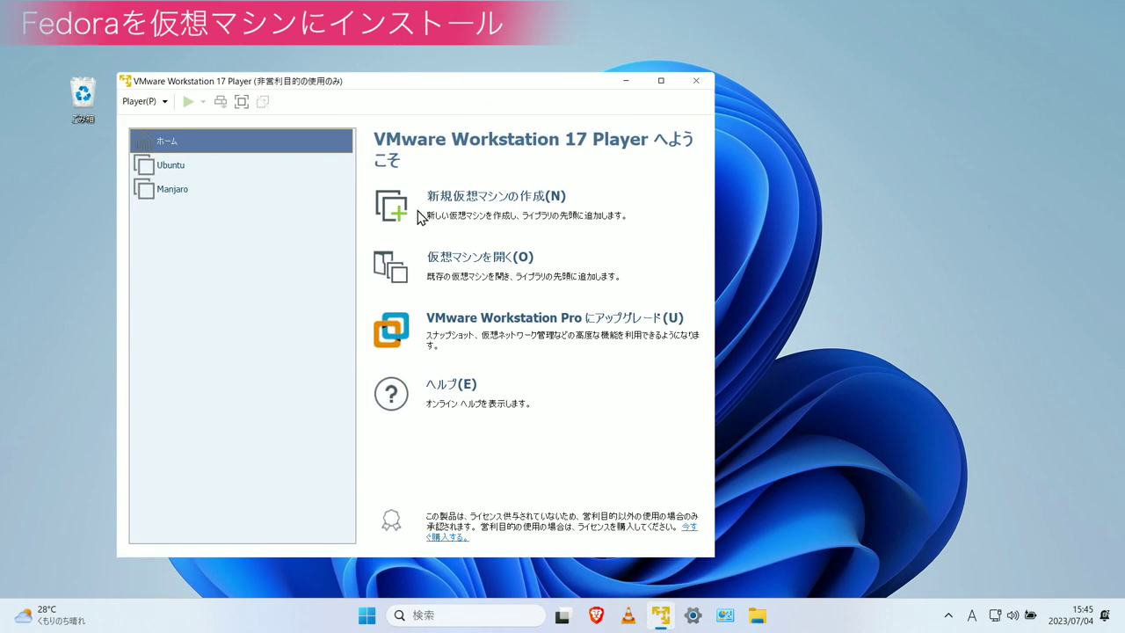
{"action": "left_click", "coordinate": [473, 205]}
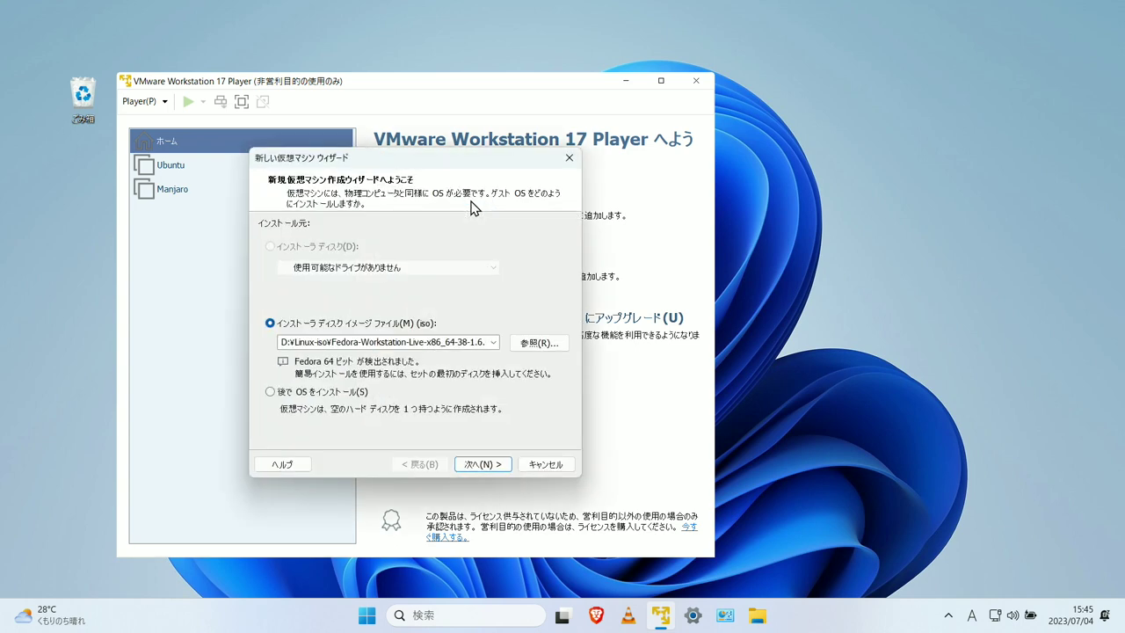
{"action": "left_click", "coordinate": [520, 343]}
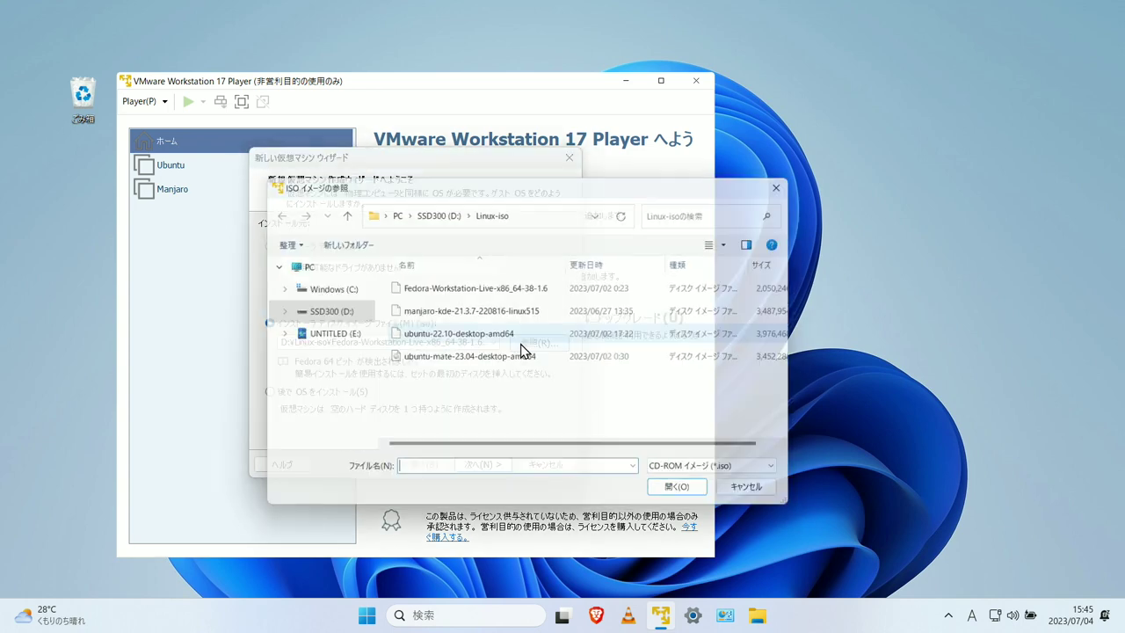
{"action": "left_click", "coordinate": [508, 293]}
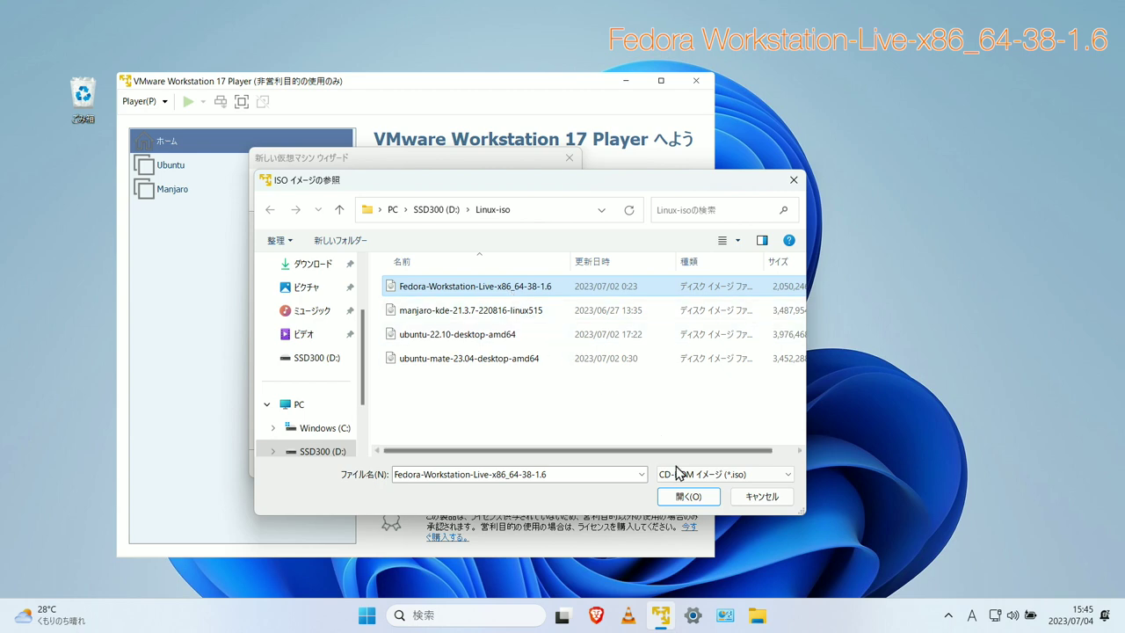
{"action": "left_click", "coordinate": [688, 495]}
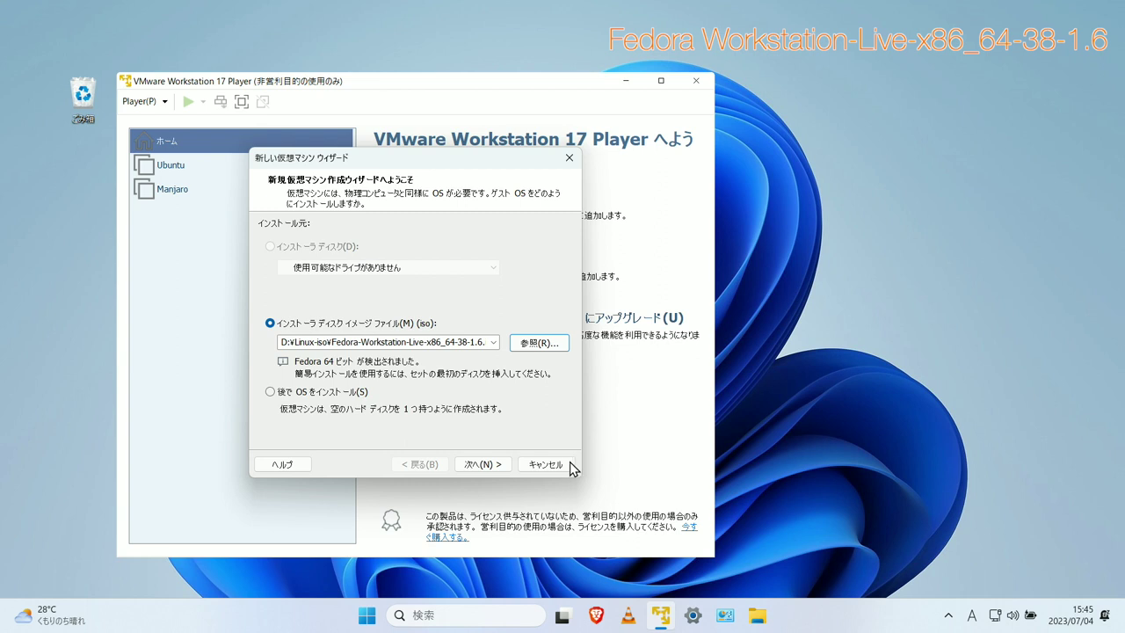
{"action": "left_click", "coordinate": [503, 468]}
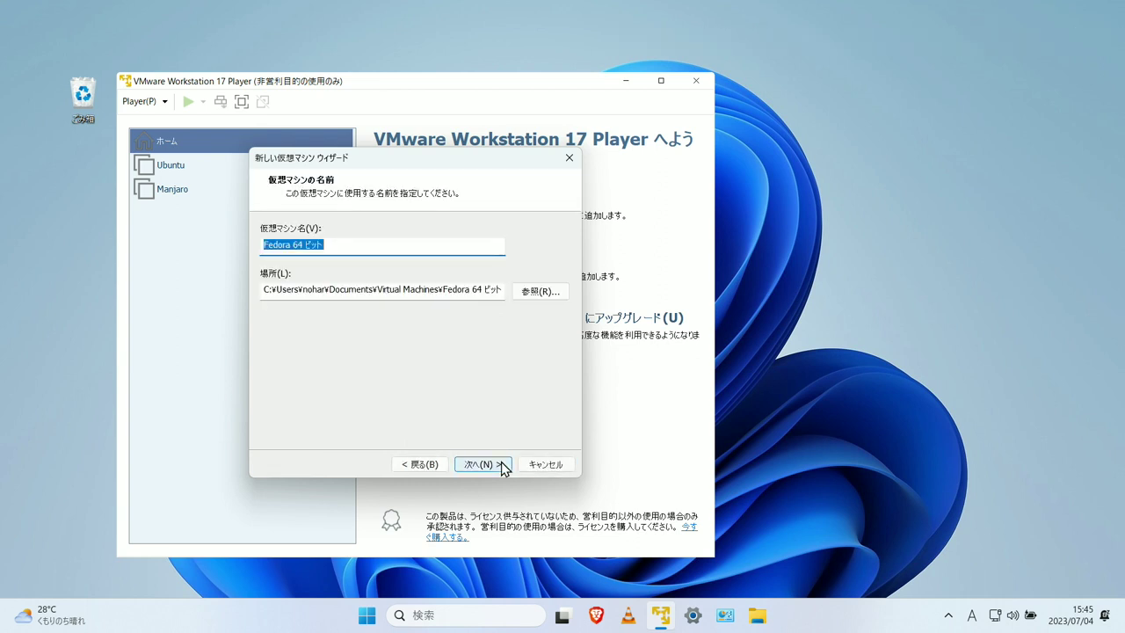
- Rename the VM to Fedora and browse to D:\Vertual-Machines for its location
{"action": "left_click", "coordinate": [372, 247]}
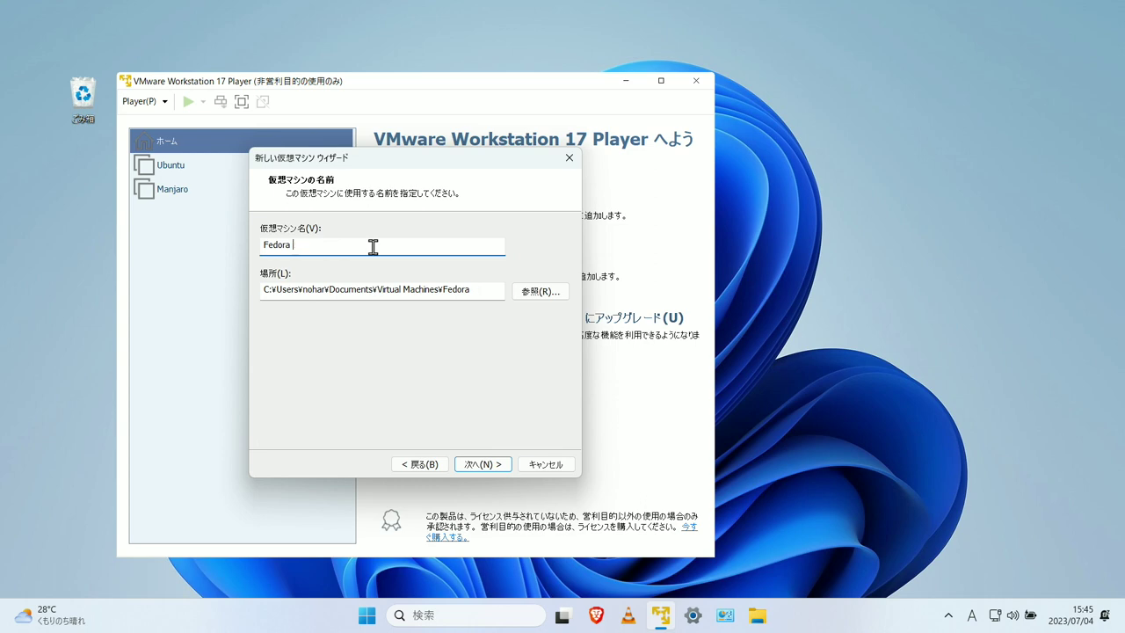
{"action": "left_click", "coordinate": [524, 292]}
{"action": "scroll", "coordinate": [525, 329], "scroll_direction": "down", "scroll_amount": 2}
{"action": "left_click", "coordinate": [455, 312]}
{"action": "scroll", "coordinate": [466, 315], "scroll_direction": "down", "scroll_amount": 1}
{"action": "double_click", "coordinate": [517, 297]}
{"action": "double_click", "coordinate": [526, 323]}
{"action": "scroll", "coordinate": [530, 351], "scroll_direction": "down", "scroll_amount": 1}
- Create a new VM-Fedora folder there as the storage location and continue
{"action": "left_click", "coordinate": [503, 416]}
{"action": "type", "text": "V"}
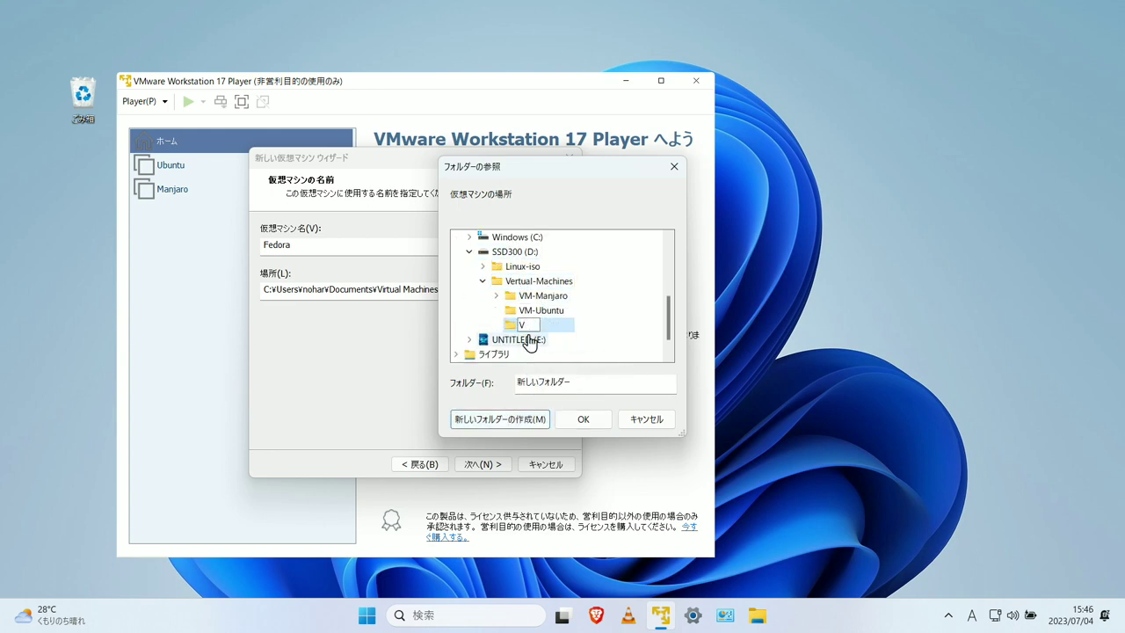
{"action": "type", "text": "M-Fedora"}
{"action": "left_click", "coordinate": [596, 422]}
{"action": "left_click", "coordinate": [494, 466]}
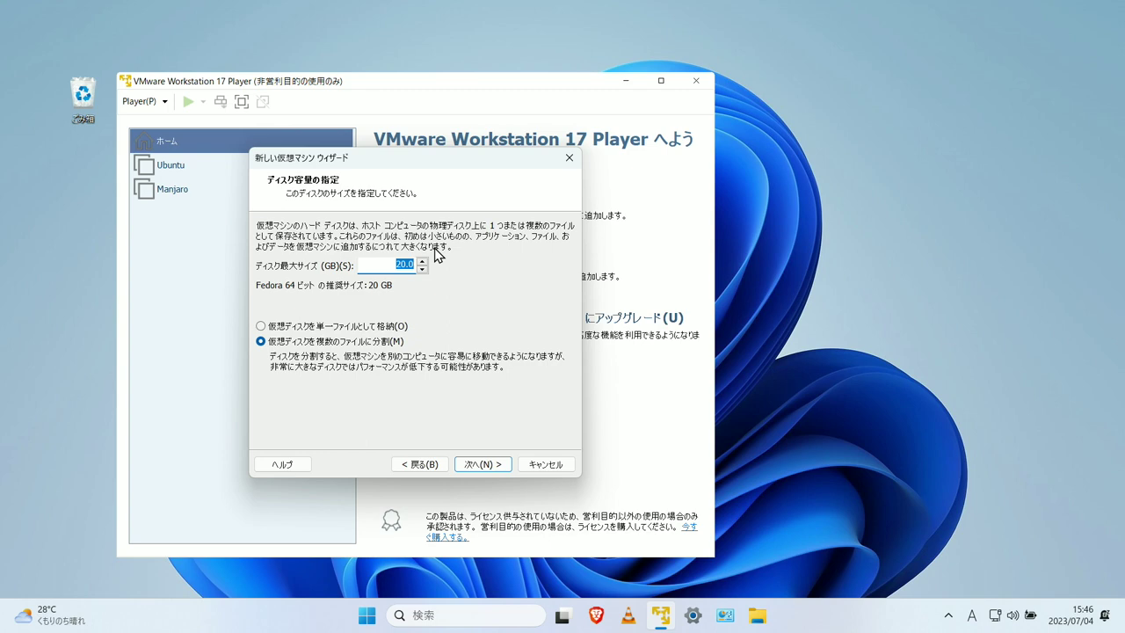
- Keep the 20 GB disk, set 4096 MB memory and 2 processor cores, and create the VM
{"action": "left_click", "coordinate": [489, 466]}
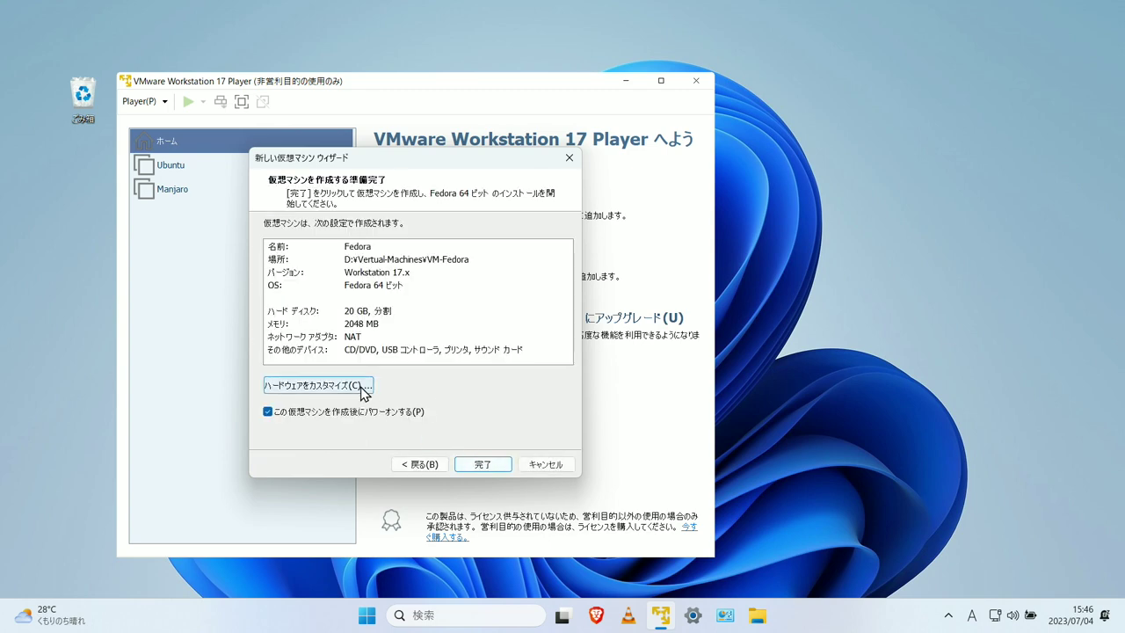
{"action": "left_click", "coordinate": [362, 386]}
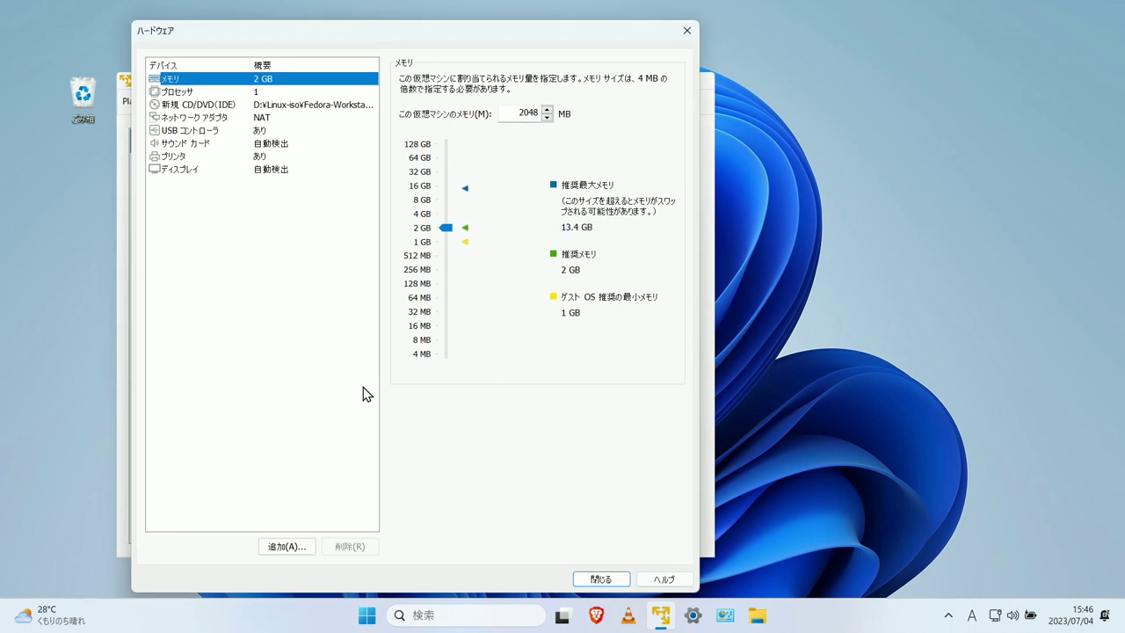
{"action": "left_click", "coordinate": [443, 214]}
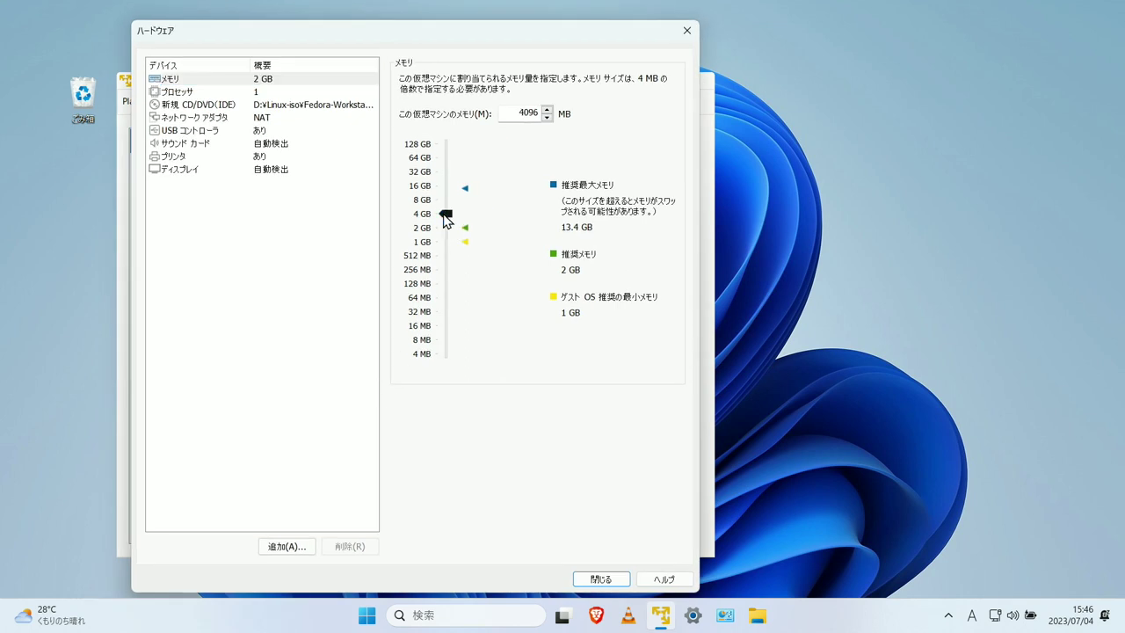
{"action": "left_click", "coordinate": [269, 91]}
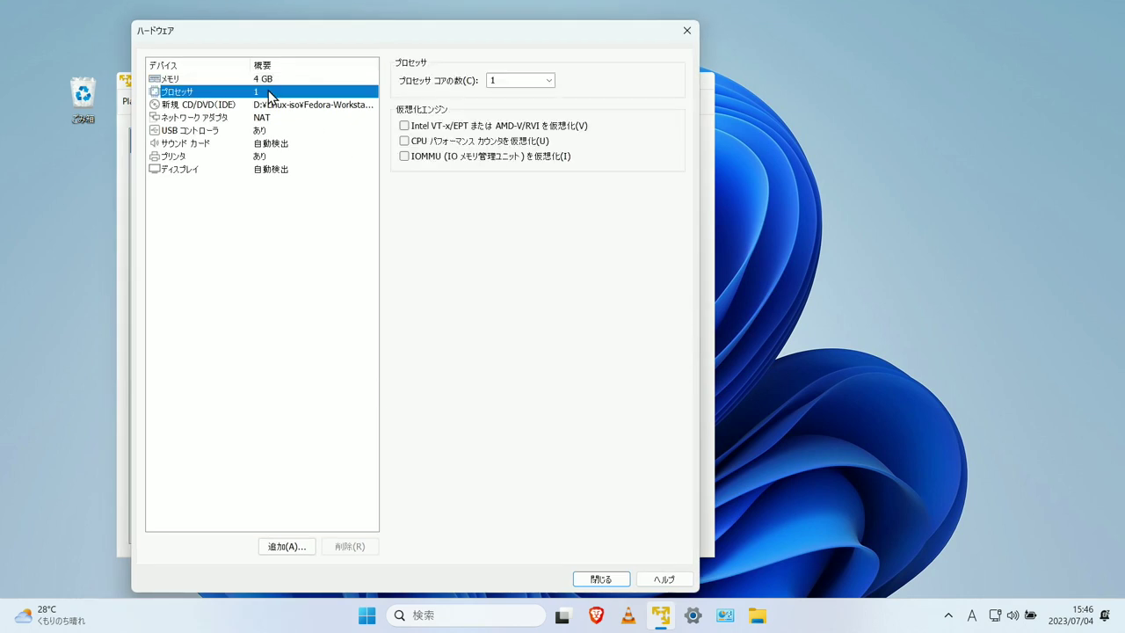
{"action": "left_click", "coordinate": [548, 81]}
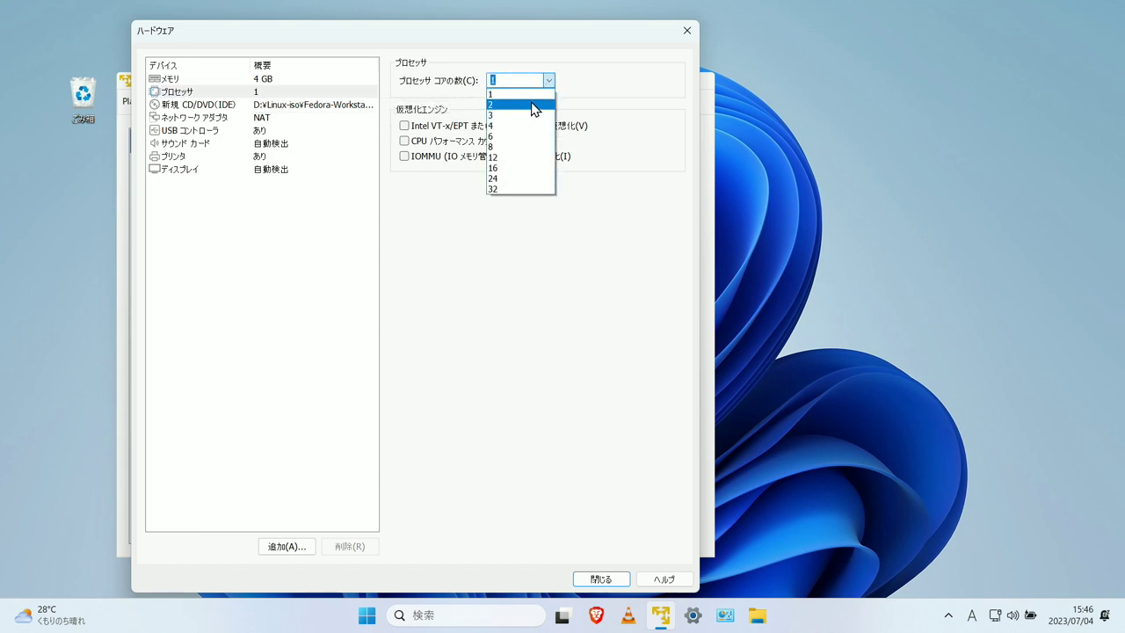
{"action": "left_click", "coordinate": [533, 106]}
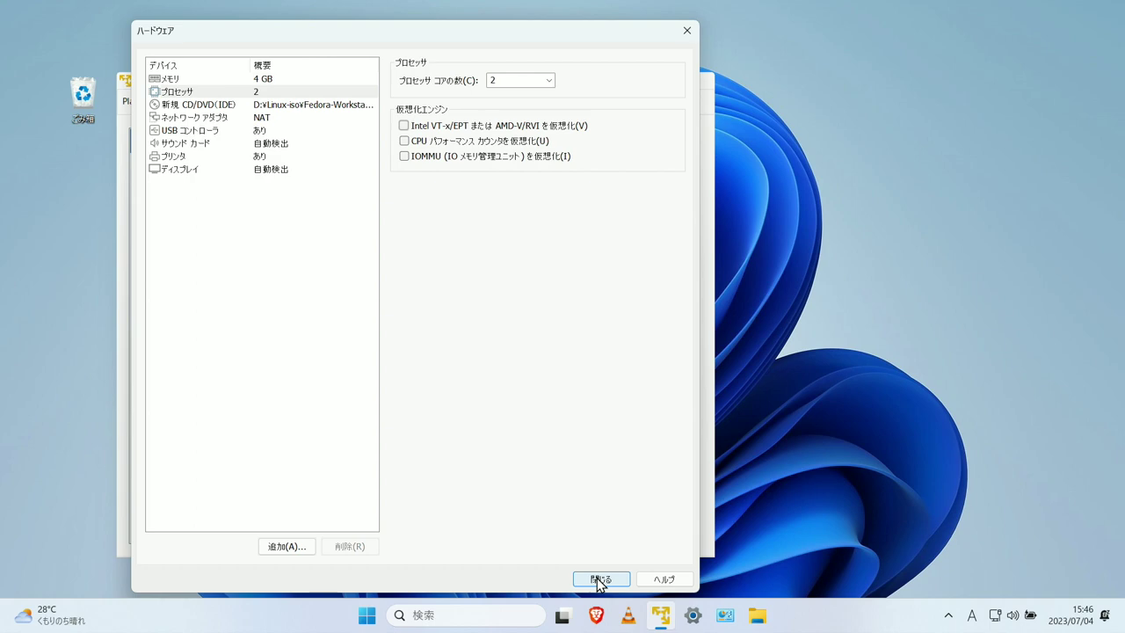
{"action": "left_click", "coordinate": [598, 579]}
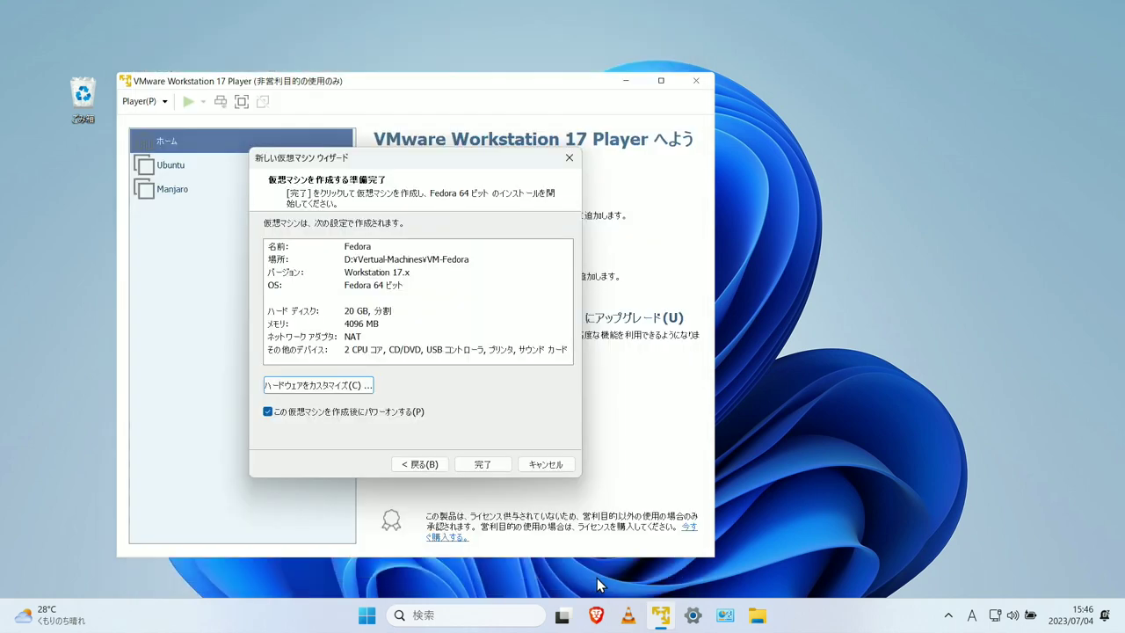
{"action": "left_click", "coordinate": [501, 466]}
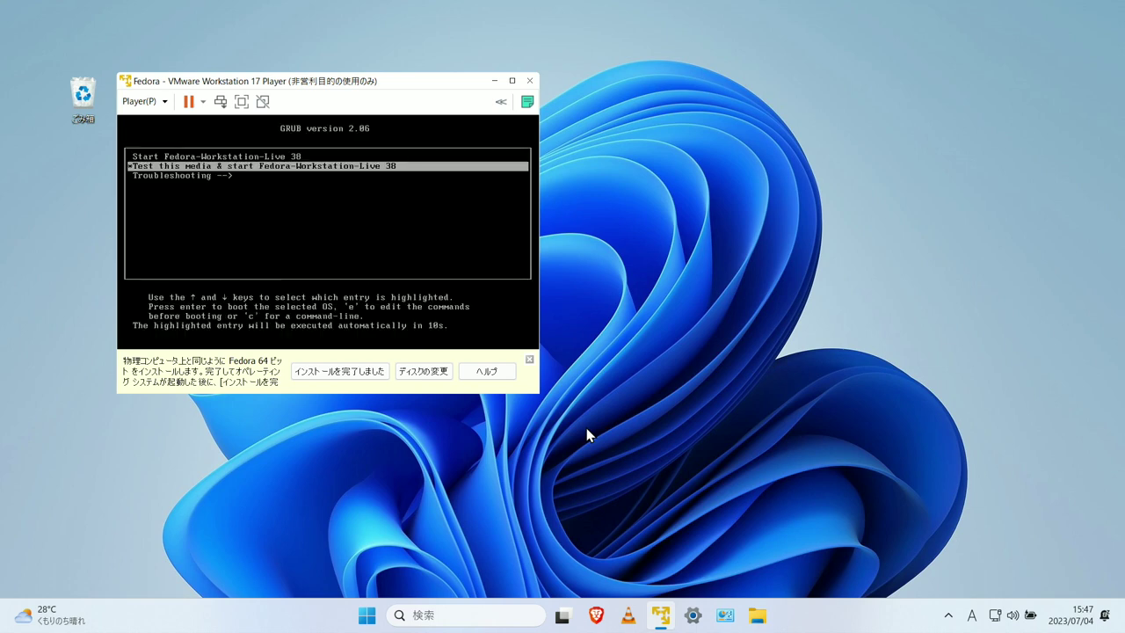
- Boot the 'Start Fedora-Workstation-Live 38' GRUB entry, skipping the media test
{"action": "key", "text": "Up"}
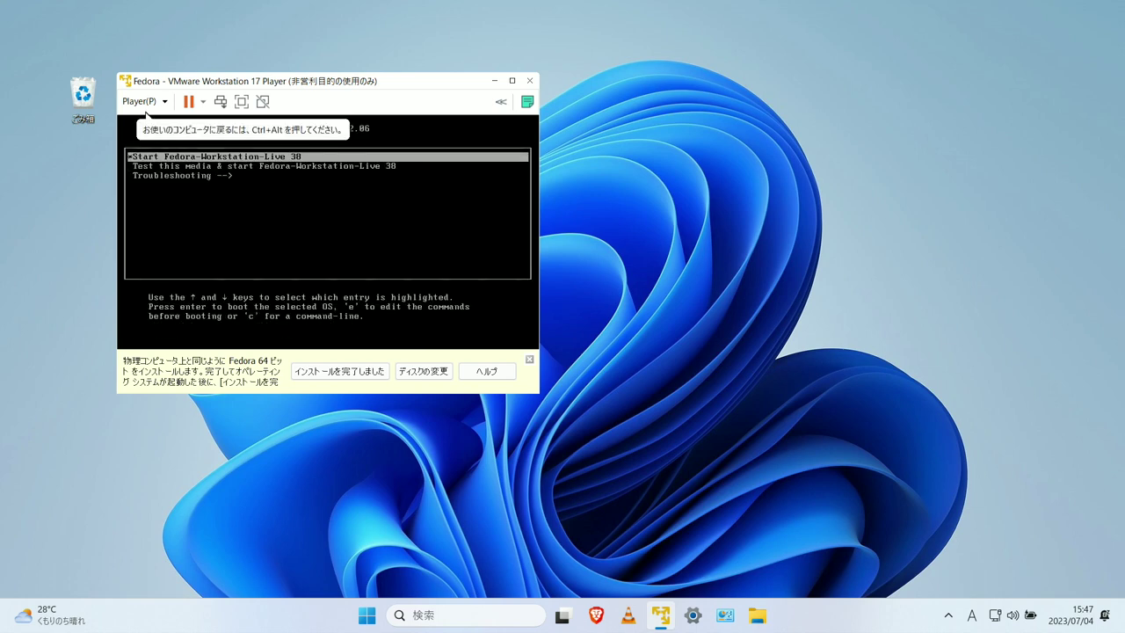
{"action": "key", "text": "Return"}
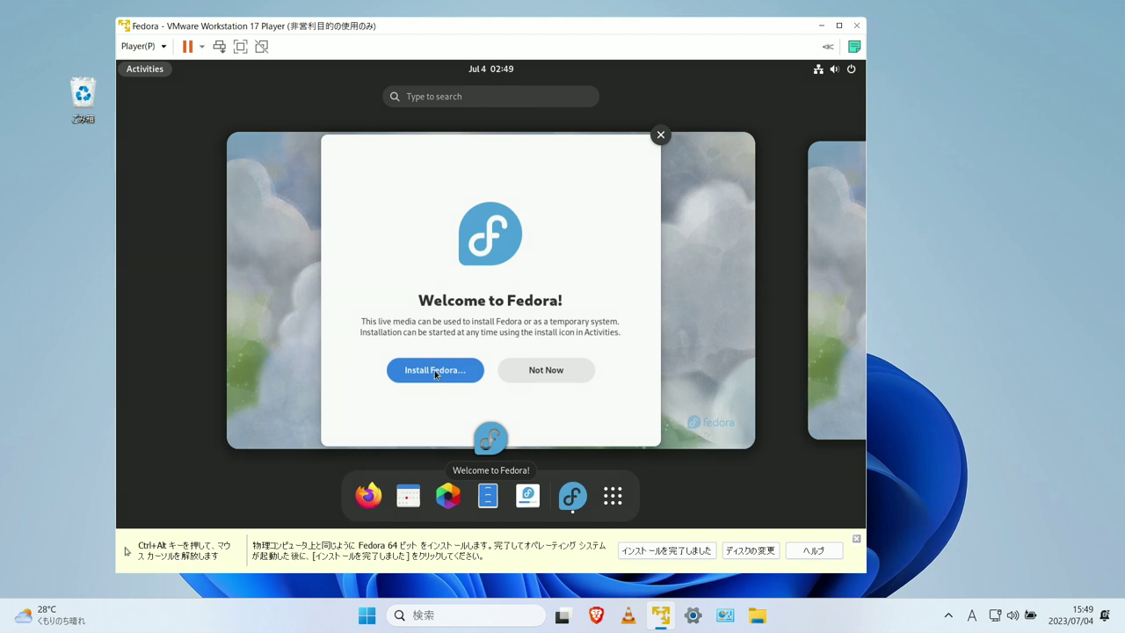
- Start the Fedora installer and accept Japanese as the installation language
{"action": "left_click", "coordinate": [435, 374]}
{"action": "left_click", "coordinate": [435, 385]}
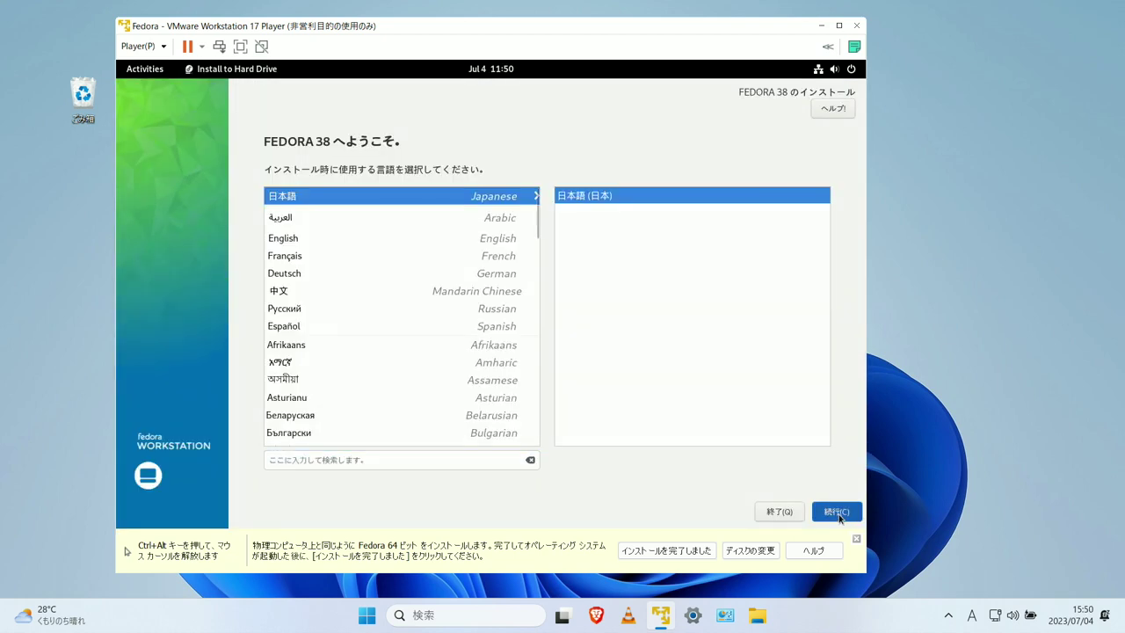
{"action": "left_click", "coordinate": [837, 512]}
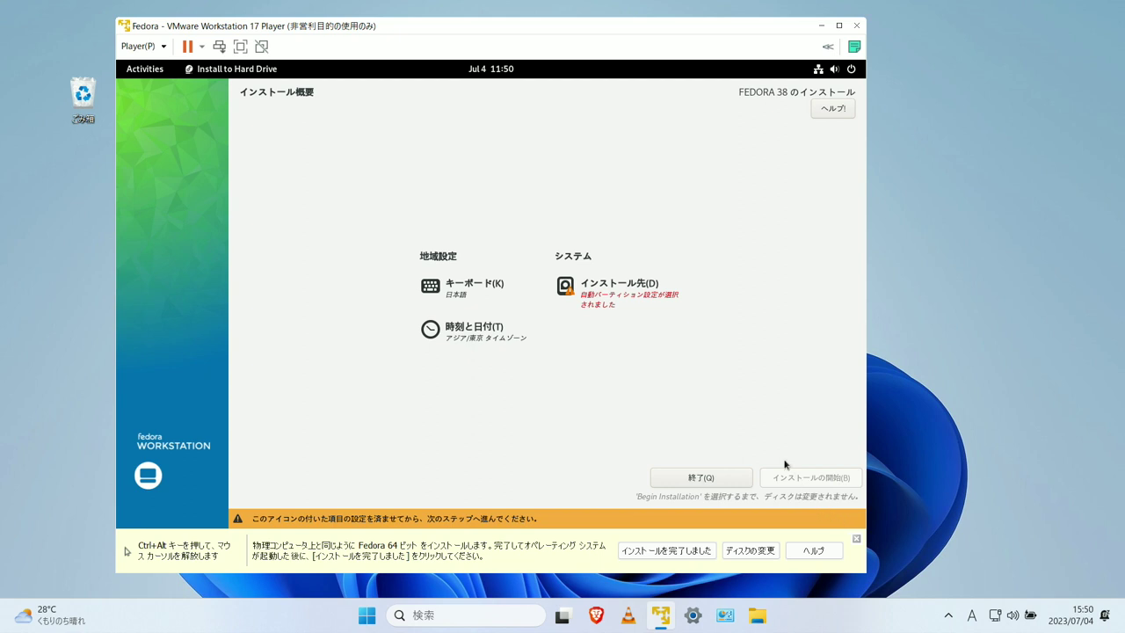
- Select the 20 GiB VMware virtual disk as the installation destination and return to the summary
{"action": "left_click", "coordinate": [604, 284]}
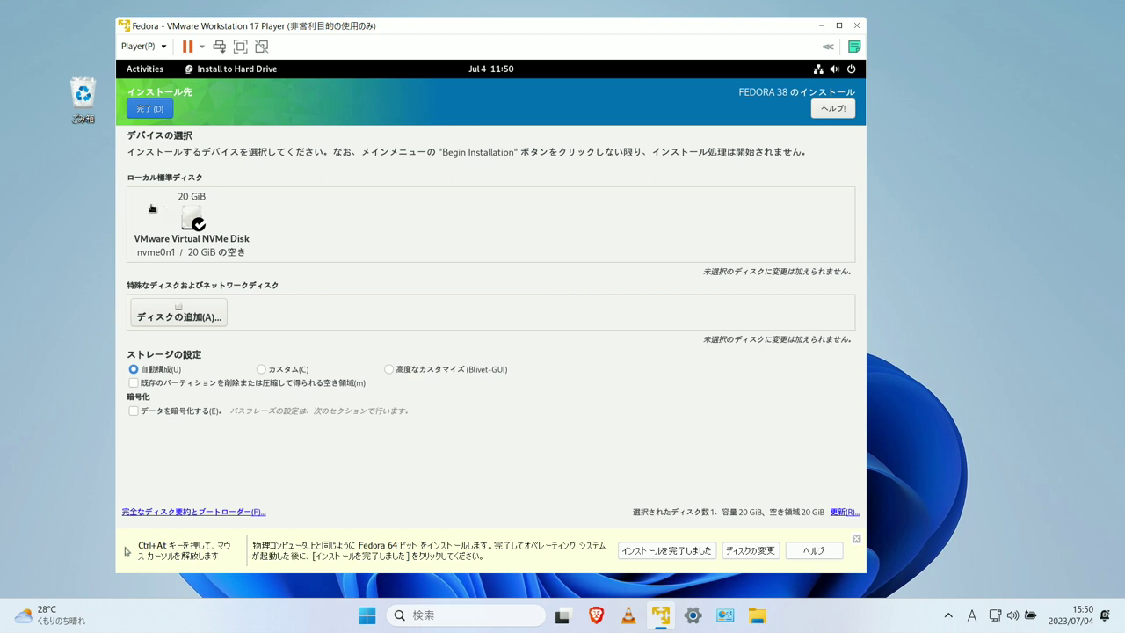
{"action": "left_click", "coordinate": [184, 216]}
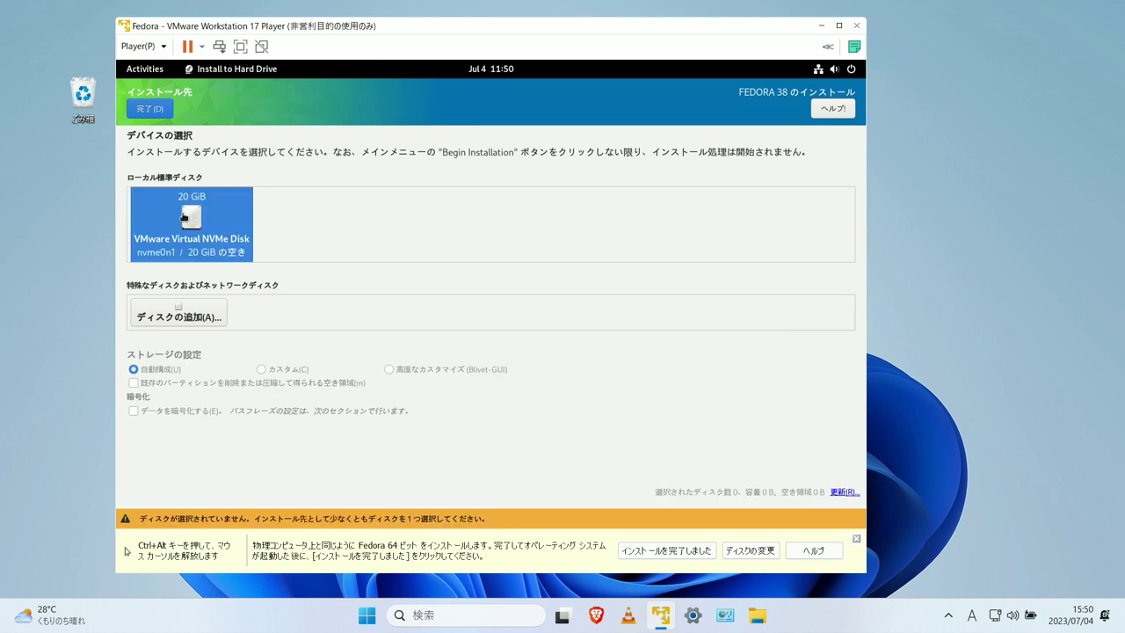
{"action": "left_click", "coordinate": [190, 217]}
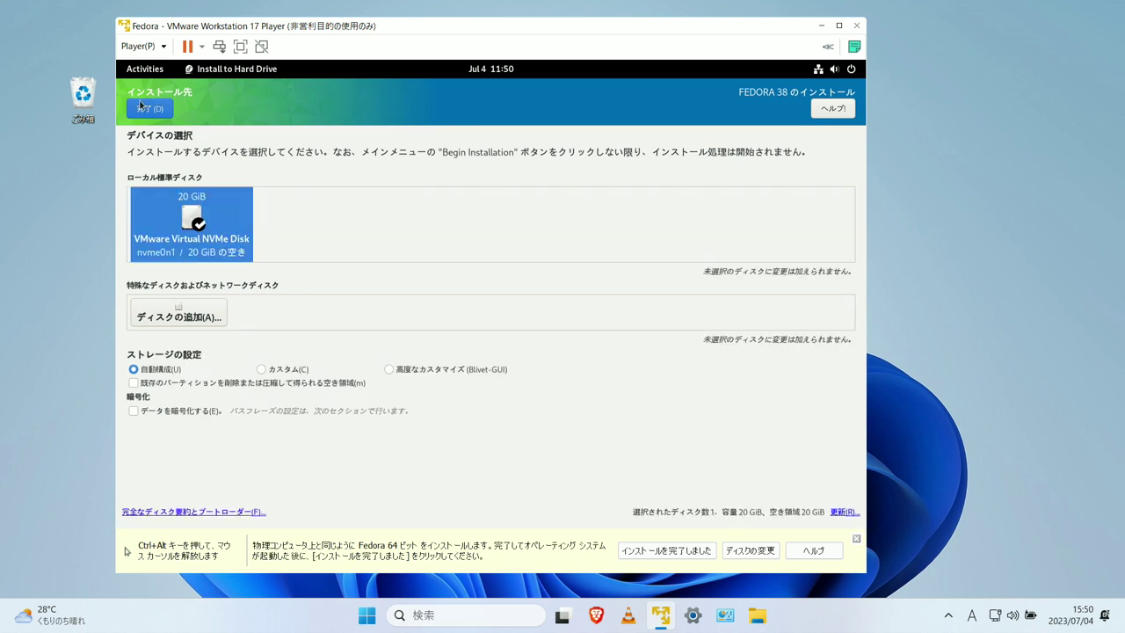
{"action": "left_click", "coordinate": [142, 105]}
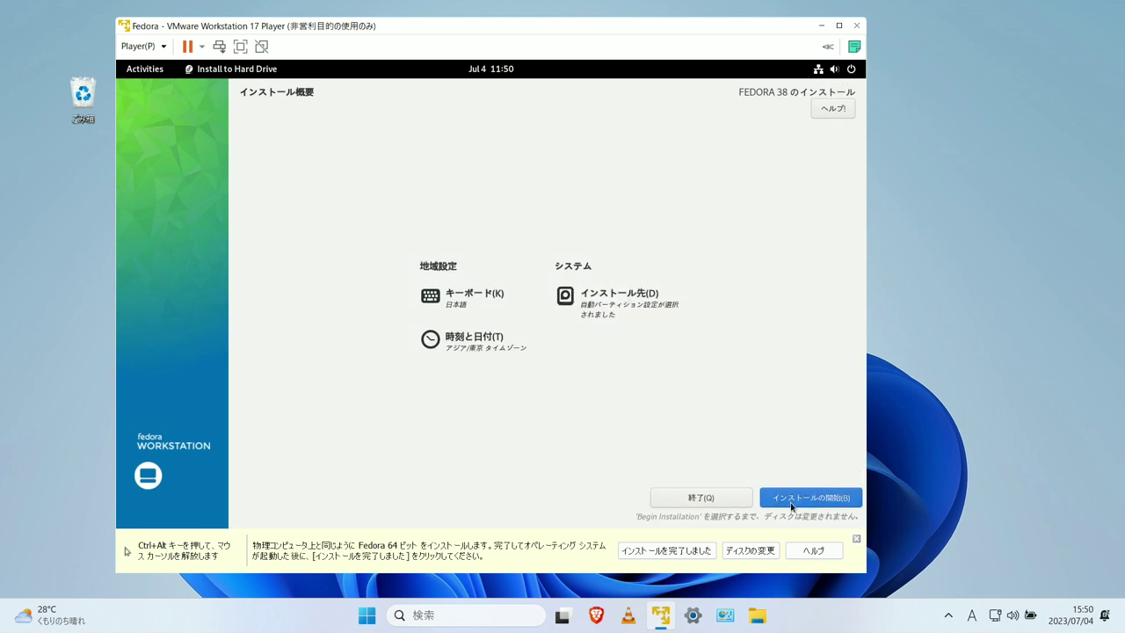
- Install Fedora 38 to the virtual disk, then restart the system from the power menu
{"action": "left_click", "coordinate": [819, 500]}
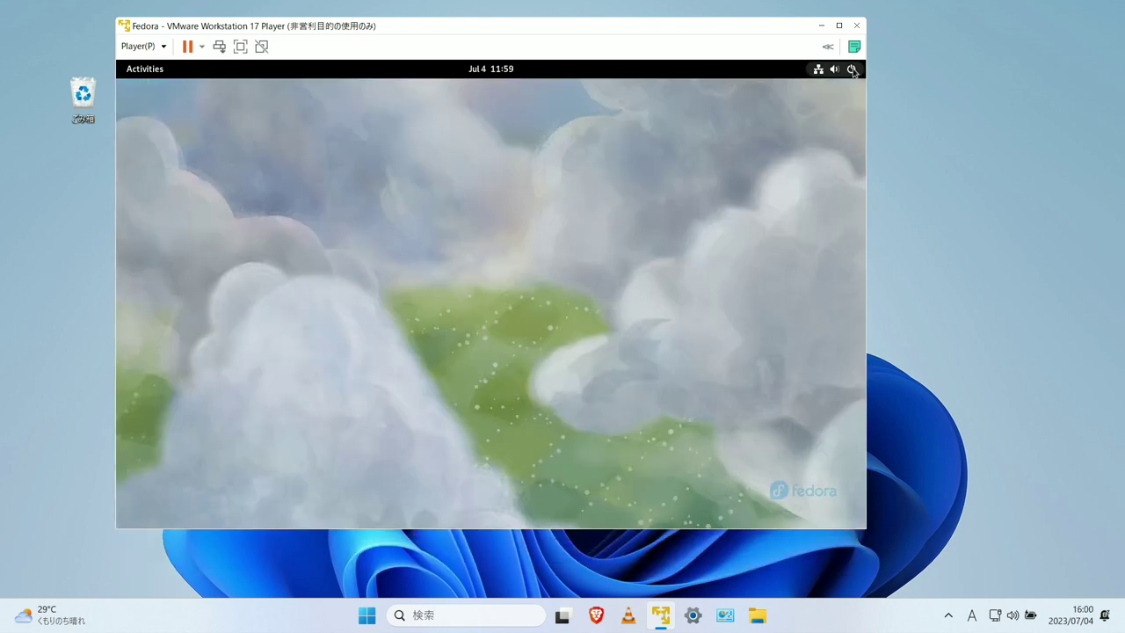
{"action": "left_click", "coordinate": [835, 69]}
{"action": "left_click", "coordinate": [839, 105]}
{"action": "left_click", "coordinate": [694, 195]}
{"action": "left_click", "coordinate": [601, 324]}
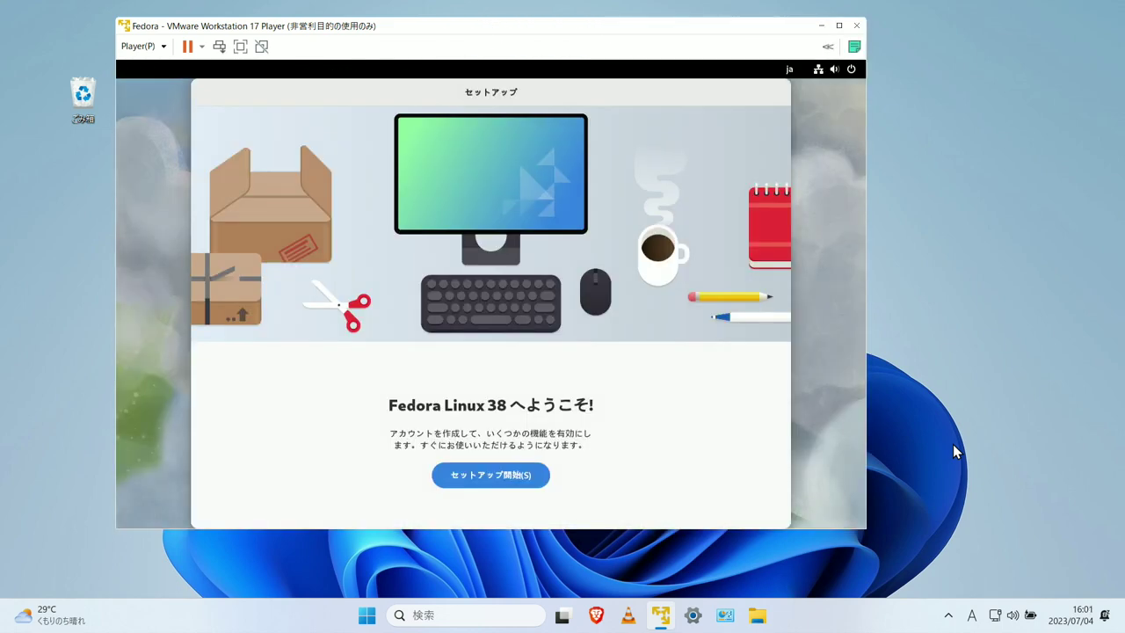
- Begin first-boot setup, accept Privacy and Third-Party Repositories, skip online accounts, and enter the user's full name
{"action": "left_click", "coordinate": [492, 476]}
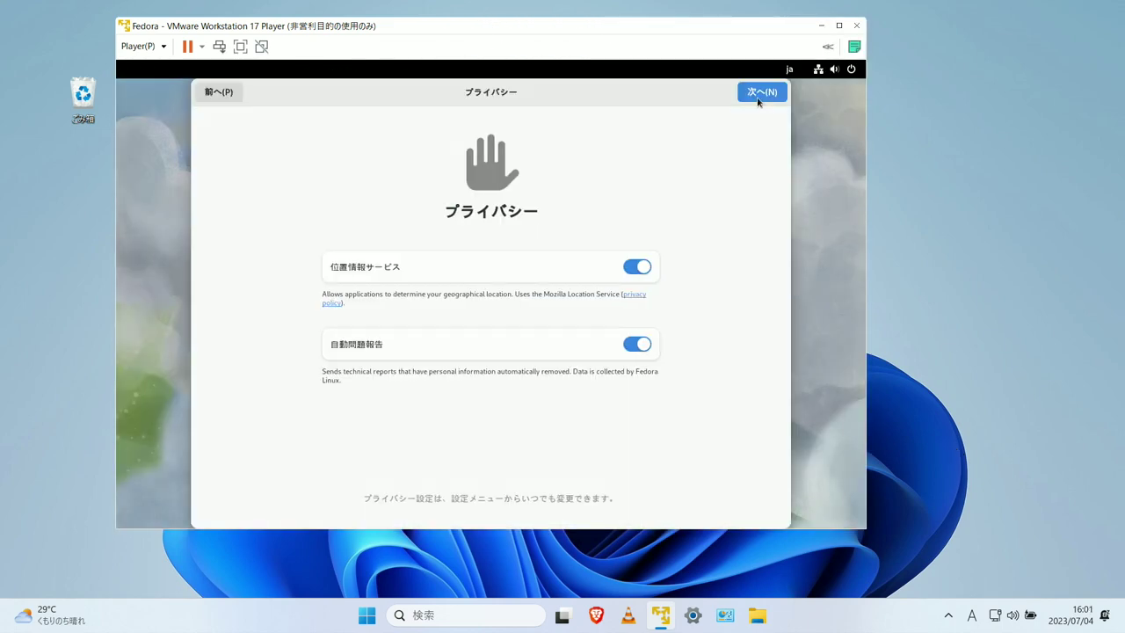
{"action": "left_click", "coordinate": [758, 98]}
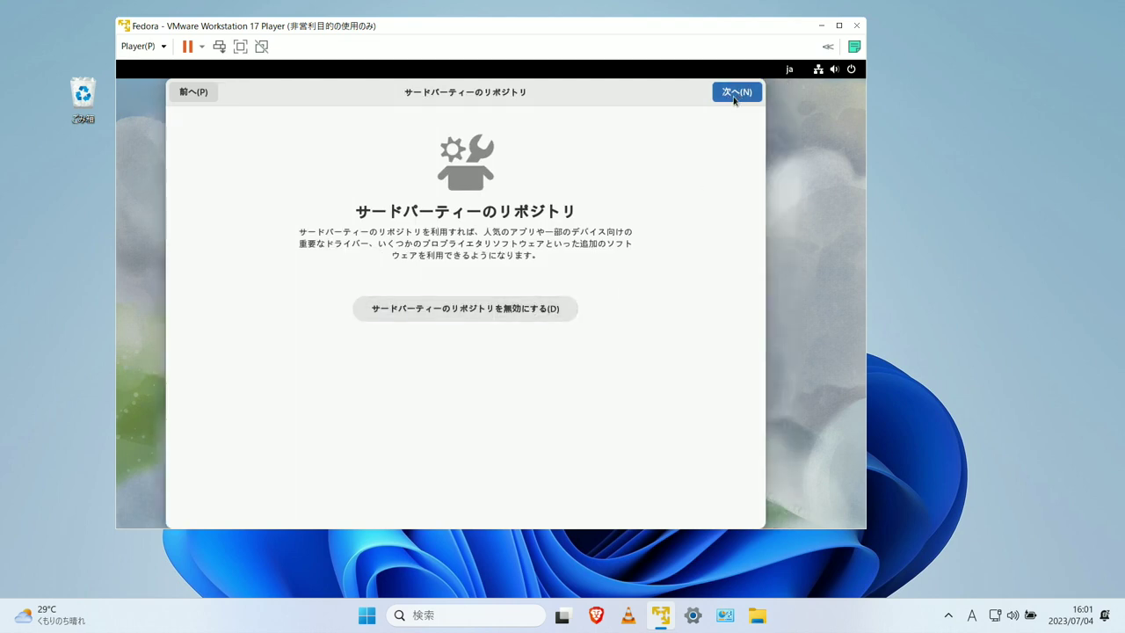
{"action": "left_click", "coordinate": [737, 93]}
{"action": "left_click", "coordinate": [726, 95]}
{"action": "type", "text": "giitube"}
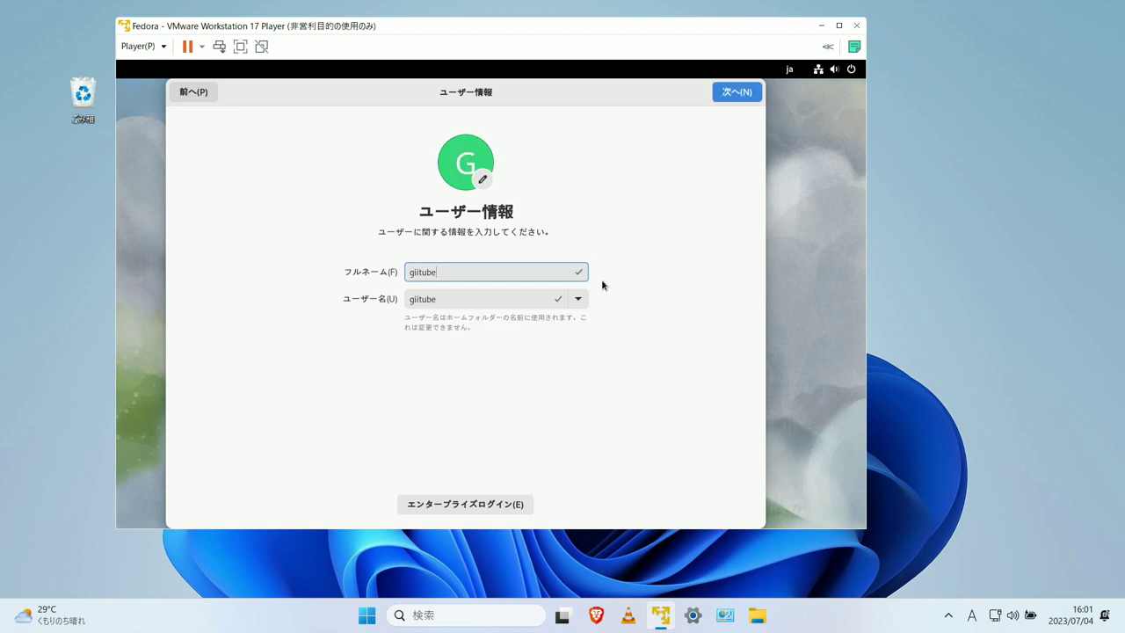
- Set and confirm the account password, finish setup, and dismiss the welcome tour
{"action": "left_click", "coordinate": [736, 92]}
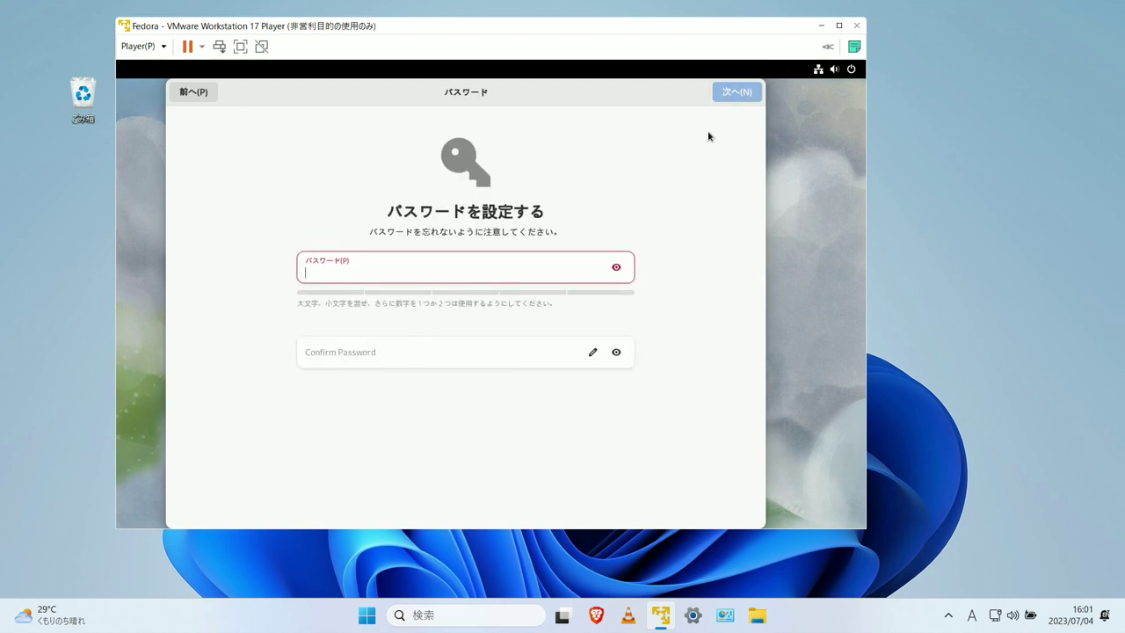
{"action": "type", "text": "1234"}
{"action": "key", "text": "Tab"}
{"action": "type", "text": "1234"}
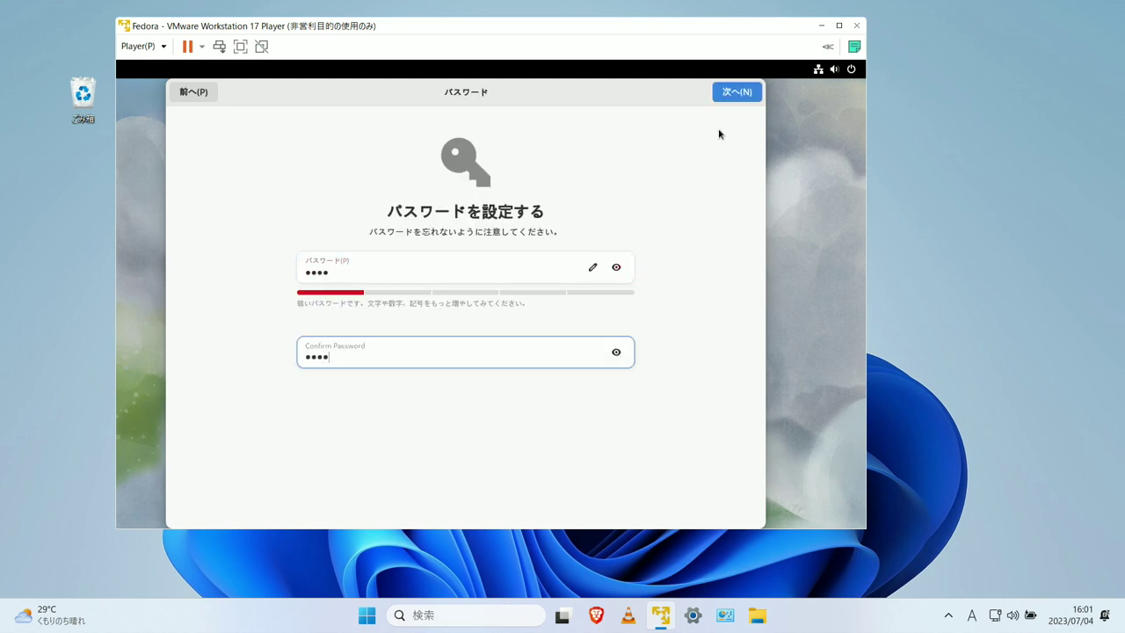
{"action": "left_click", "coordinate": [726, 95]}
{"action": "left_click", "coordinate": [484, 396]}
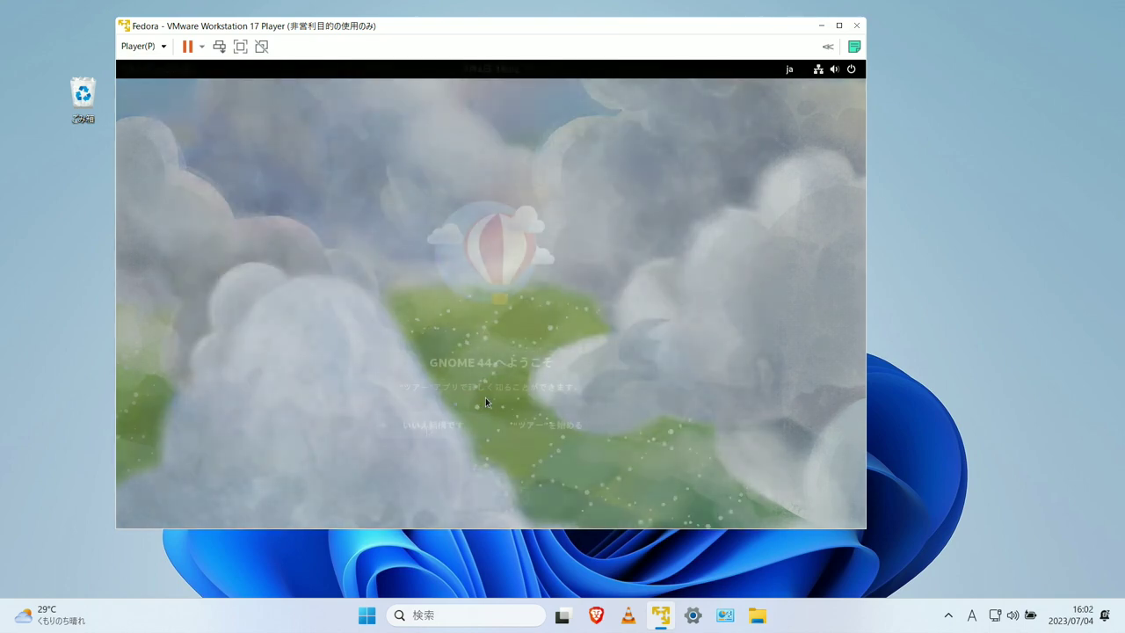
{"action": "left_click", "coordinate": [428, 424]}
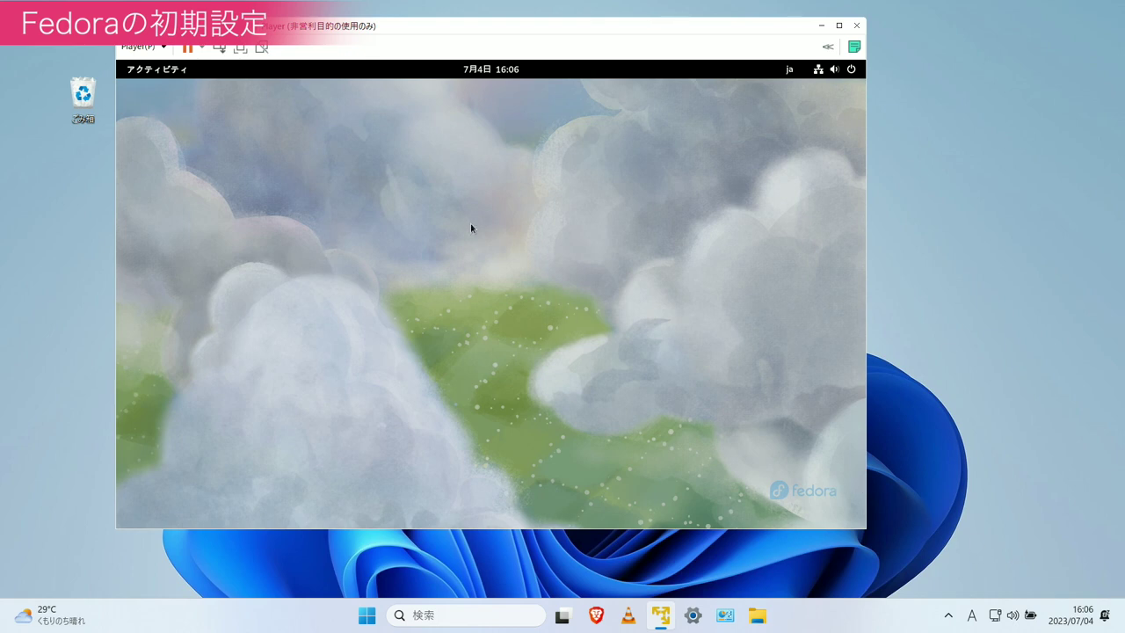
- Make the VM full screen and launch the 端末 terminal from Show Apps
{"action": "left_click", "coordinate": [240, 47]}
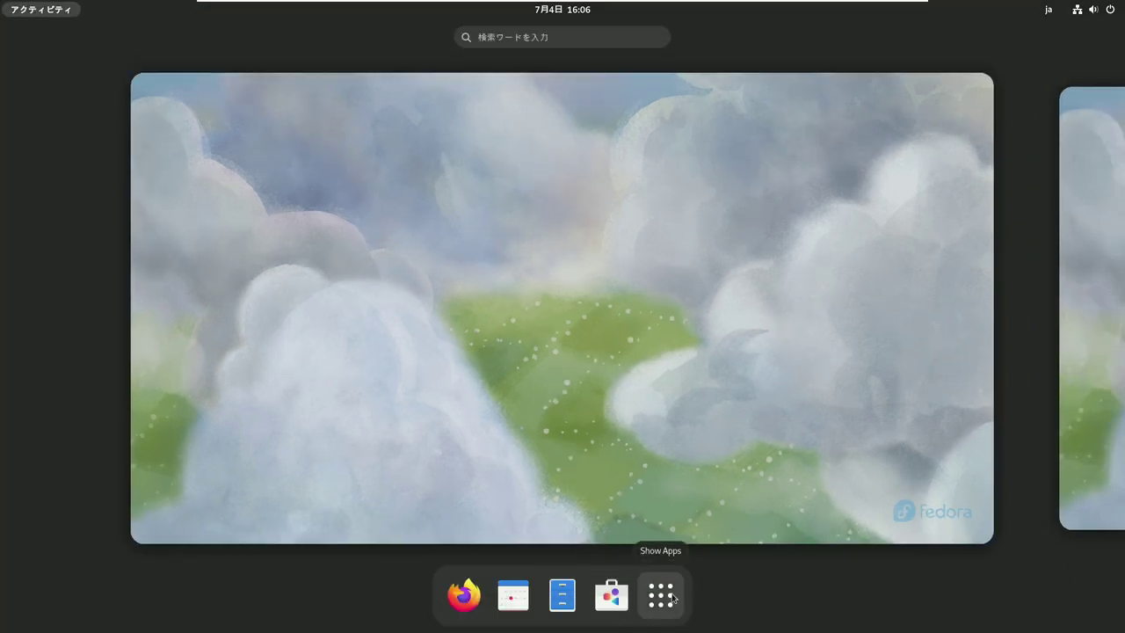
{"action": "left_click", "coordinate": [661, 595]}
{"action": "left_click", "coordinate": [844, 351]}
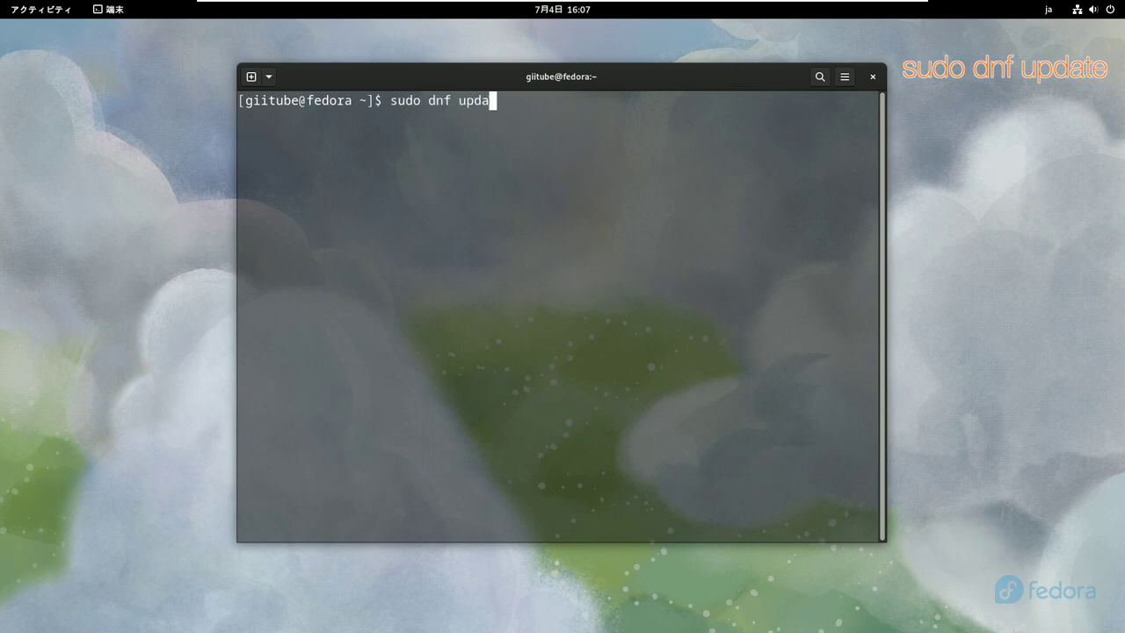
- Run sudo dnf update, approve with y, then reboot the system
{"action": "key", "text": "Return"}
{"action": "key", "text": "Return"}
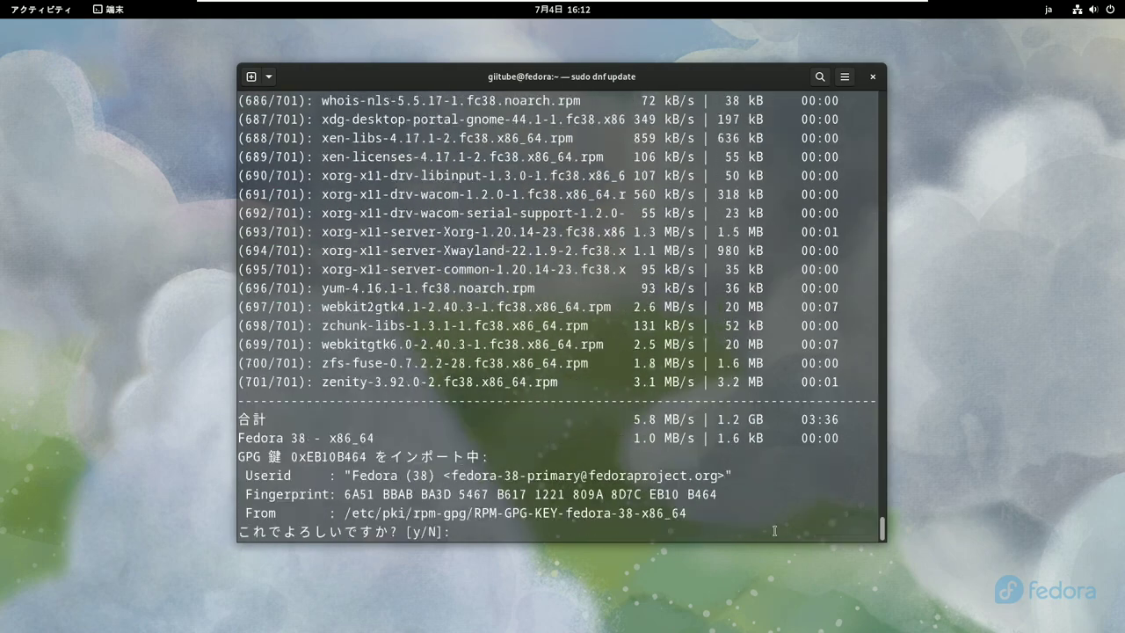
{"action": "type", "text": "y"}
{"action": "key", "text": "Return"}
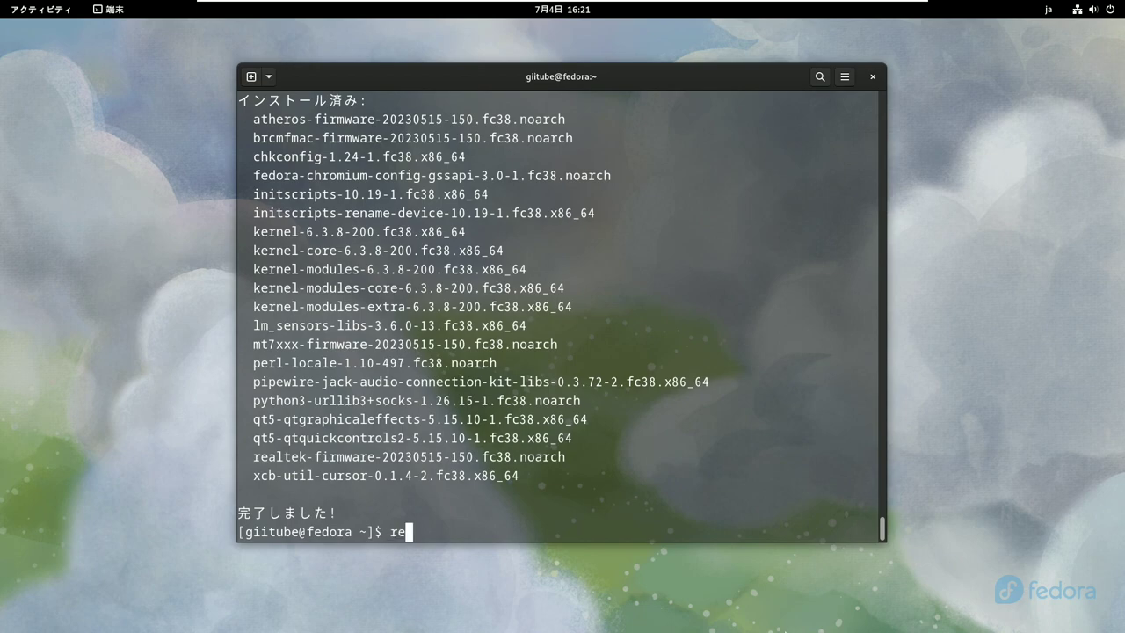
{"action": "key", "text": "Return"}
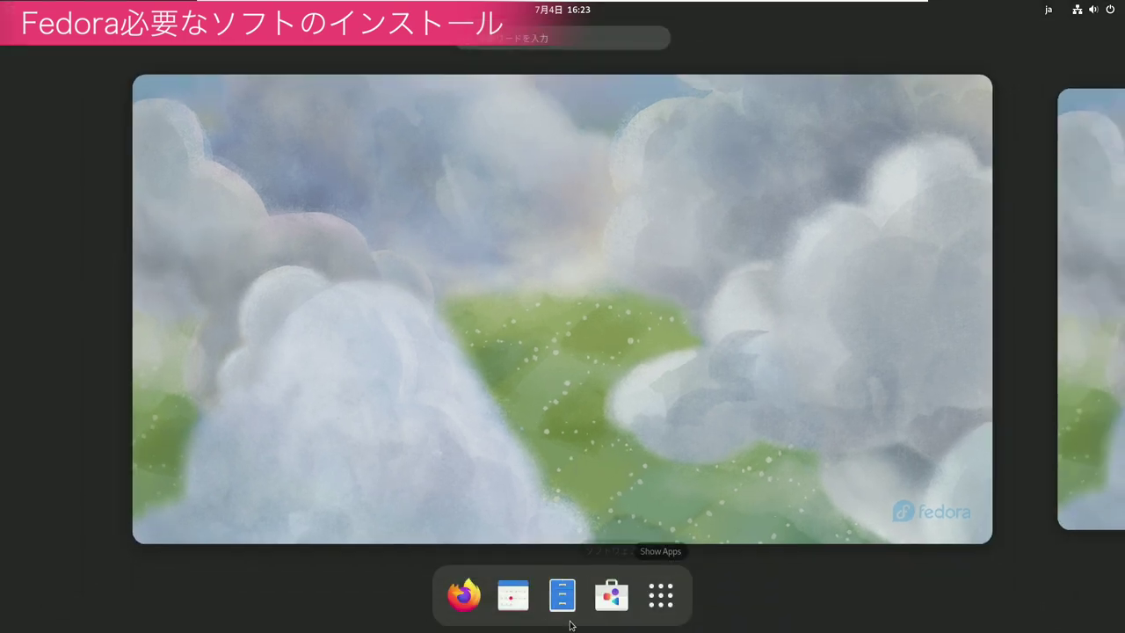
- Search Software for 'gnome' and install GNOME Tweaks
{"action": "left_click", "coordinate": [609, 597]}
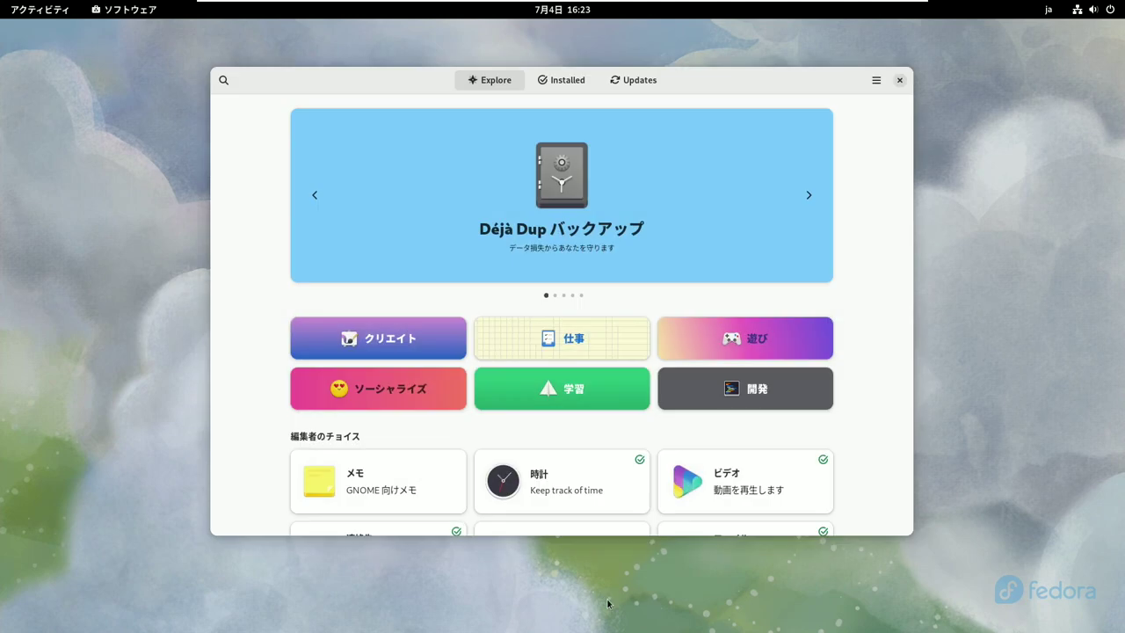
{"action": "left_click", "coordinate": [223, 80]}
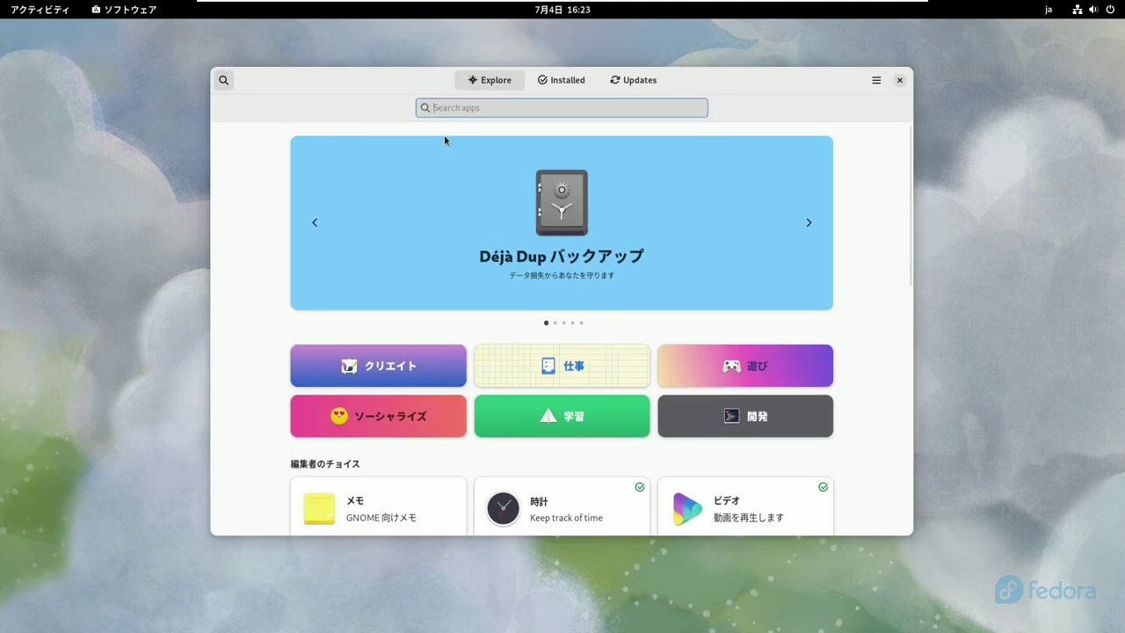
{"action": "type", "text": "gnome tweak"}
{"action": "left_click", "coordinate": [424, 165]}
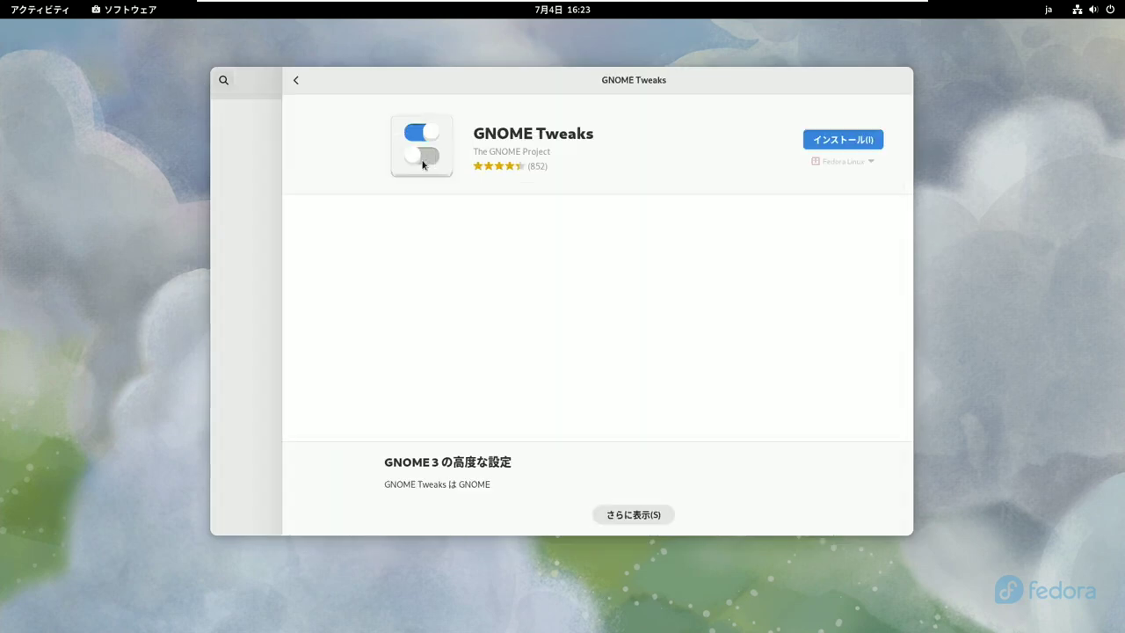
{"action": "left_click", "coordinate": [767, 146]}
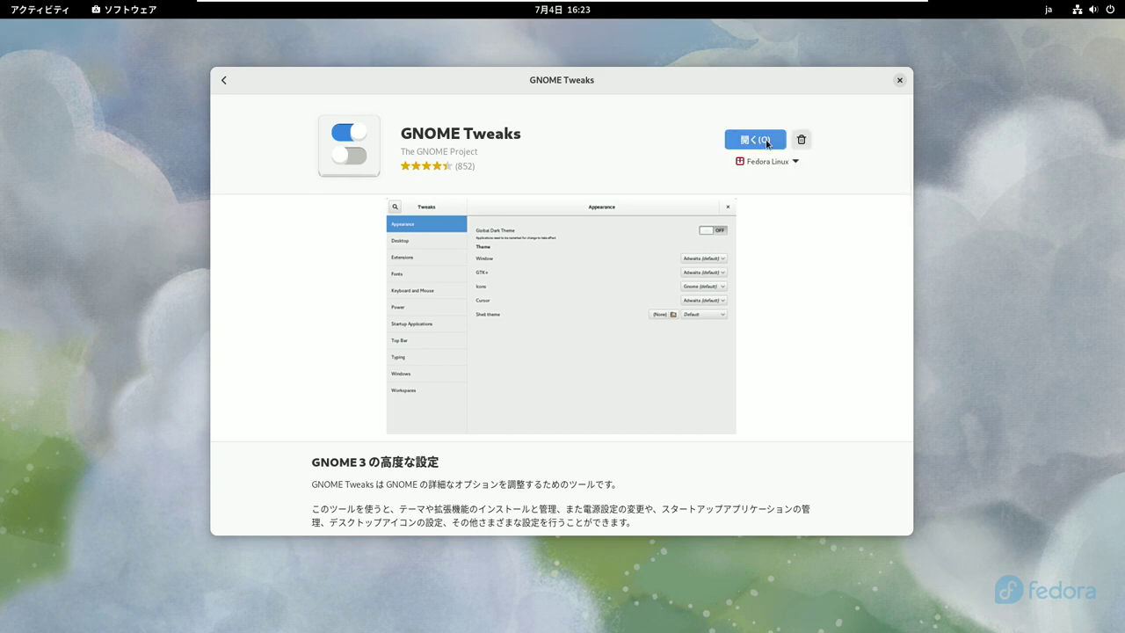
- Search for 'extens', install Extension Manager, and close the Software window
{"action": "left_click", "coordinate": [223, 80]}
{"action": "type", "text": "extension mana"}
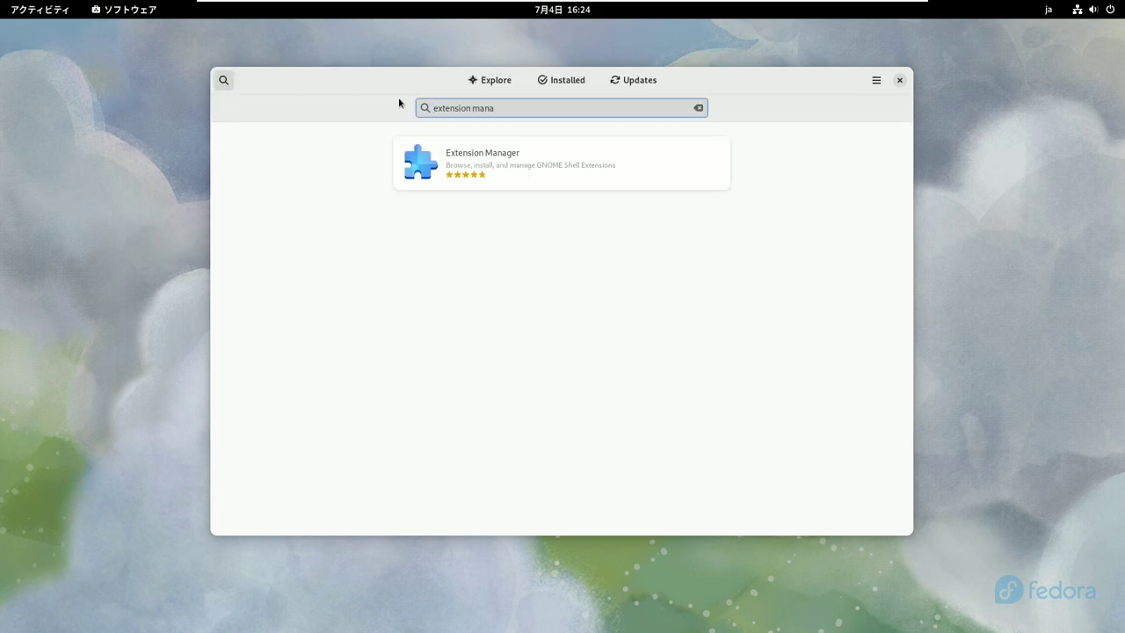
{"action": "left_click", "coordinate": [493, 158]}
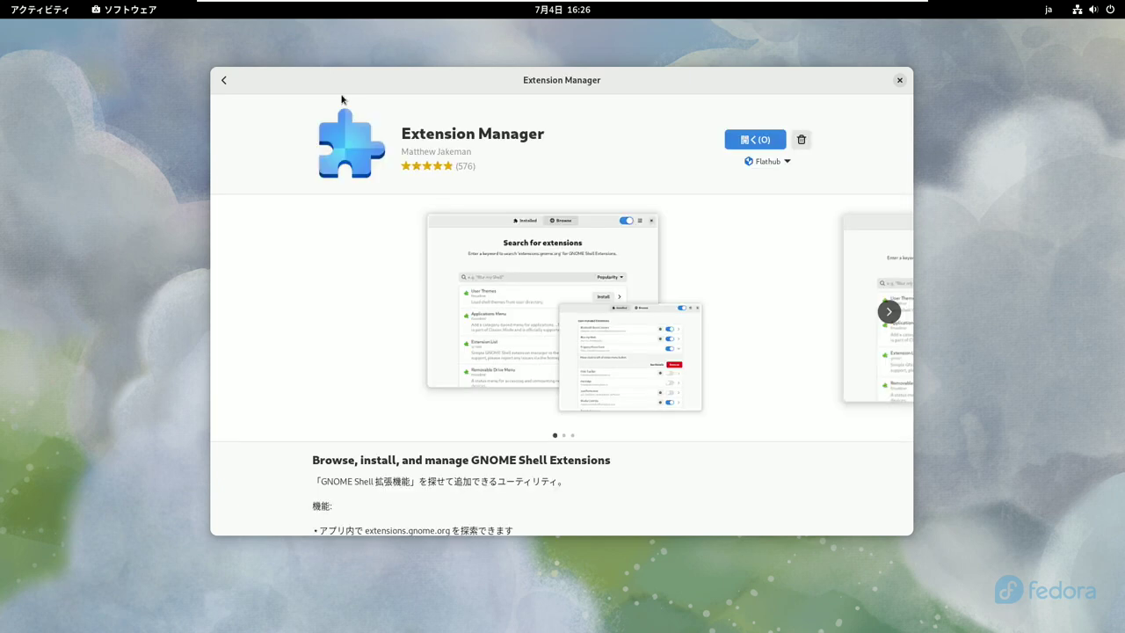
{"action": "left_click", "coordinate": [899, 80]}
{"action": "key", "text": "super"}
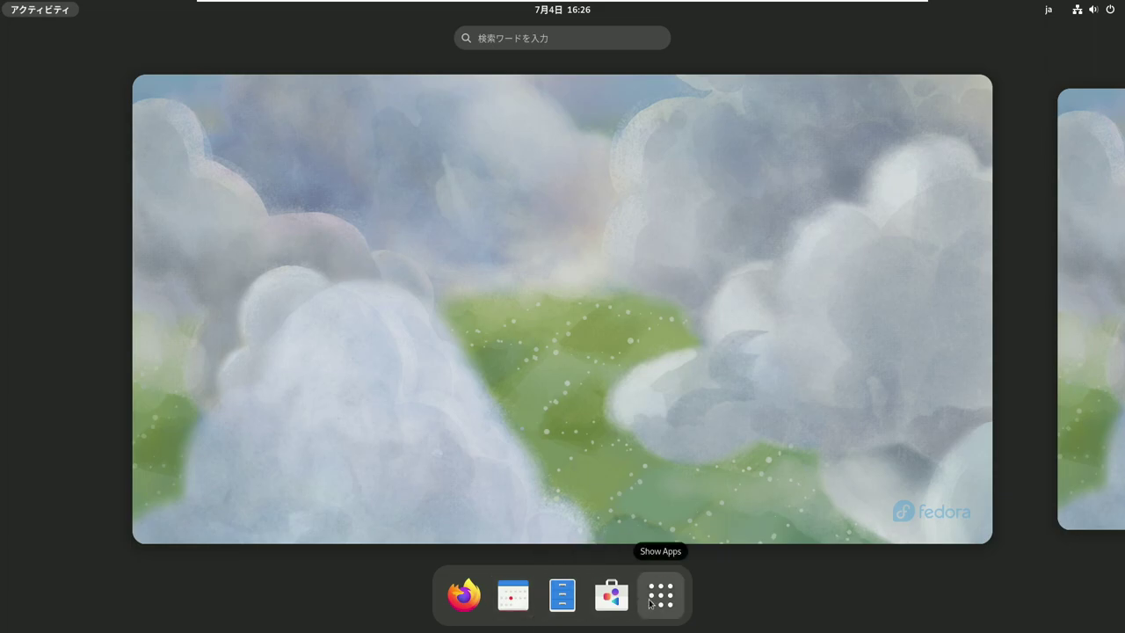
- Launch Tweaks from Utilities, dismiss the notice, and show the フォント settings
{"action": "left_click", "coordinate": [661, 595]}
{"action": "left_click", "coordinate": [964, 356]}
{"action": "left_click", "coordinate": [674, 327]}
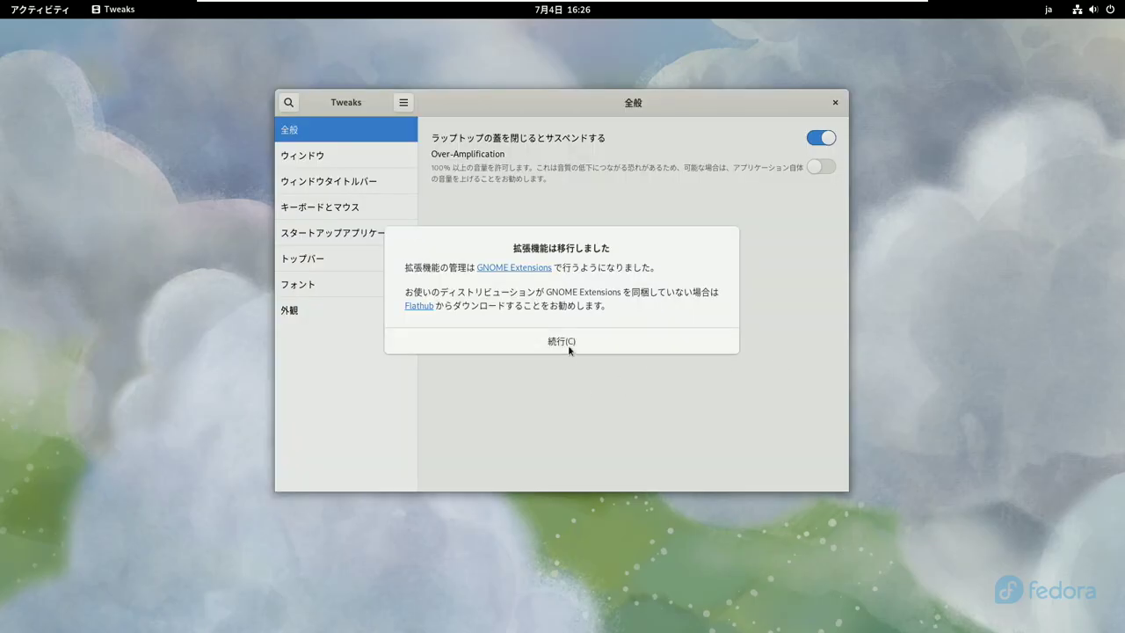
{"action": "left_click", "coordinate": [567, 342]}
{"action": "left_click", "coordinate": [321, 284]}
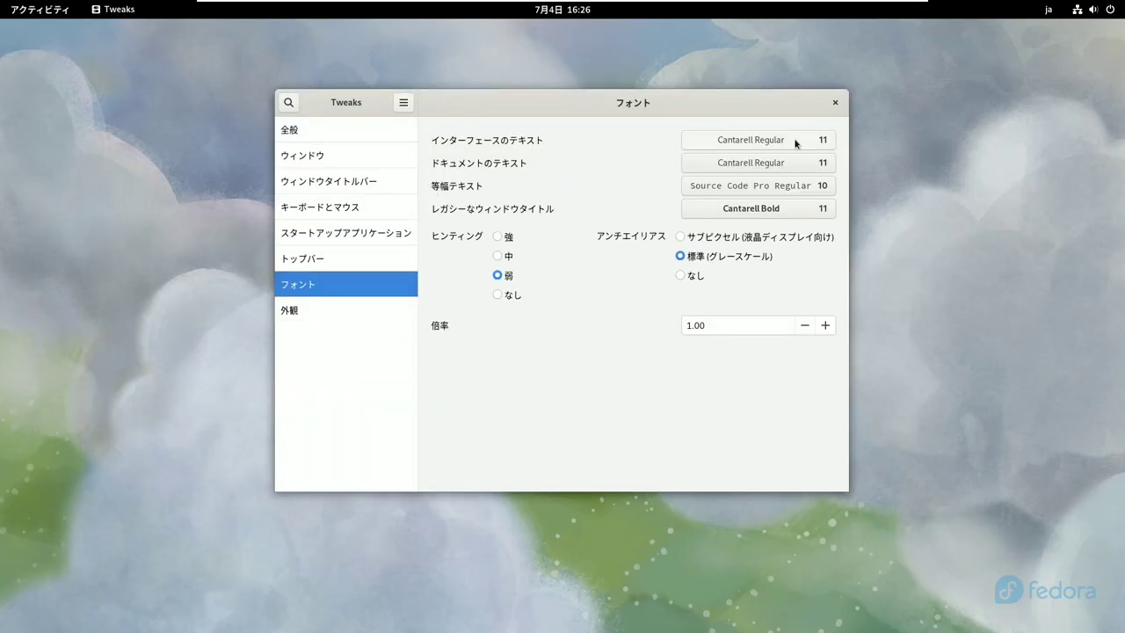
- Set interface and document text fonts to Noto Sans CJK JP Regular
{"action": "left_click", "coordinate": [795, 143]}
{"action": "type", "text": "noto sans cjk jp"}
{"action": "left_click", "coordinate": [929, 241]}
{"action": "left_click", "coordinate": [1055, 103]}
{"action": "left_click", "coordinate": [758, 162]}
{"action": "type", "text": "noto sn"}
{"action": "key", "text": "BackSpace"}
{"action": "type", "text": "ans cjk jp"}
{"action": "double_click", "coordinate": [953, 279]}
- Search Noto Sans Mono CJK JP for monospace and set legacy window titles to Noto Sans CJK JP Bold
{"action": "left_click", "coordinate": [782, 187]}
{"action": "type", "text": "noto sans mon"}
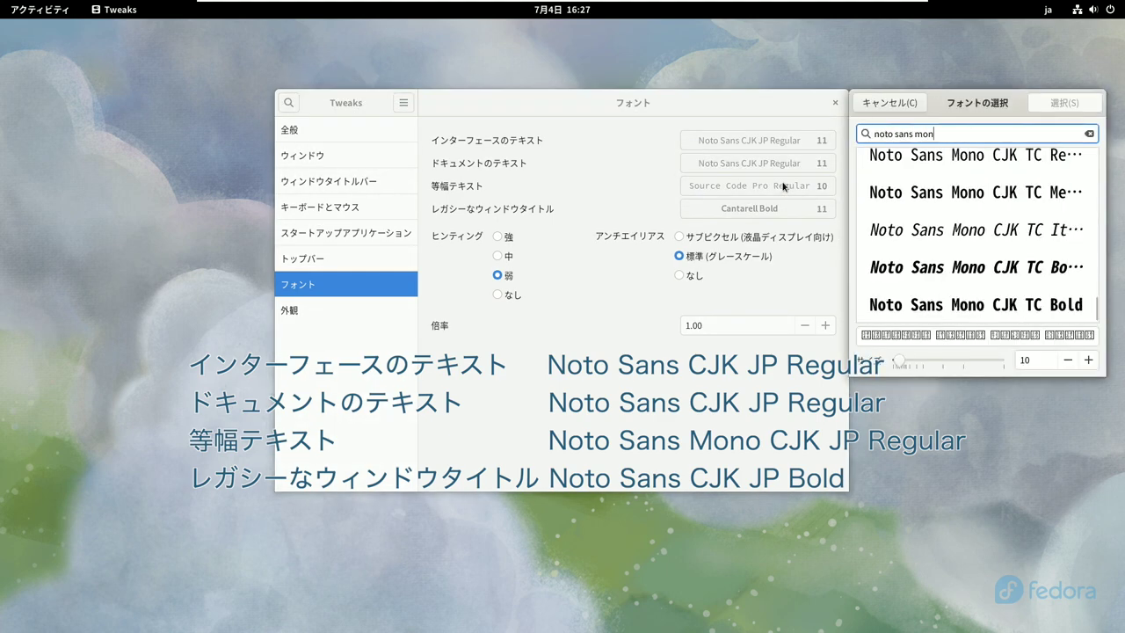
{"action": "type", "text": "o cjk jp"}
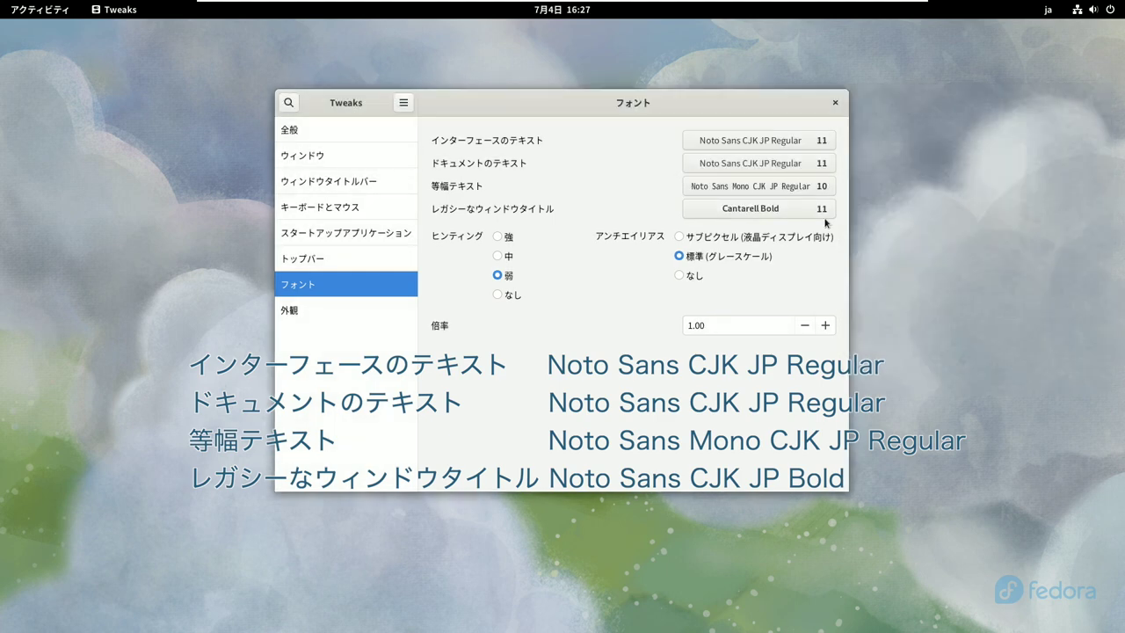
{"action": "left_click", "coordinate": [758, 209]}
{"action": "type", "text": "noto sans cjk jp b"}
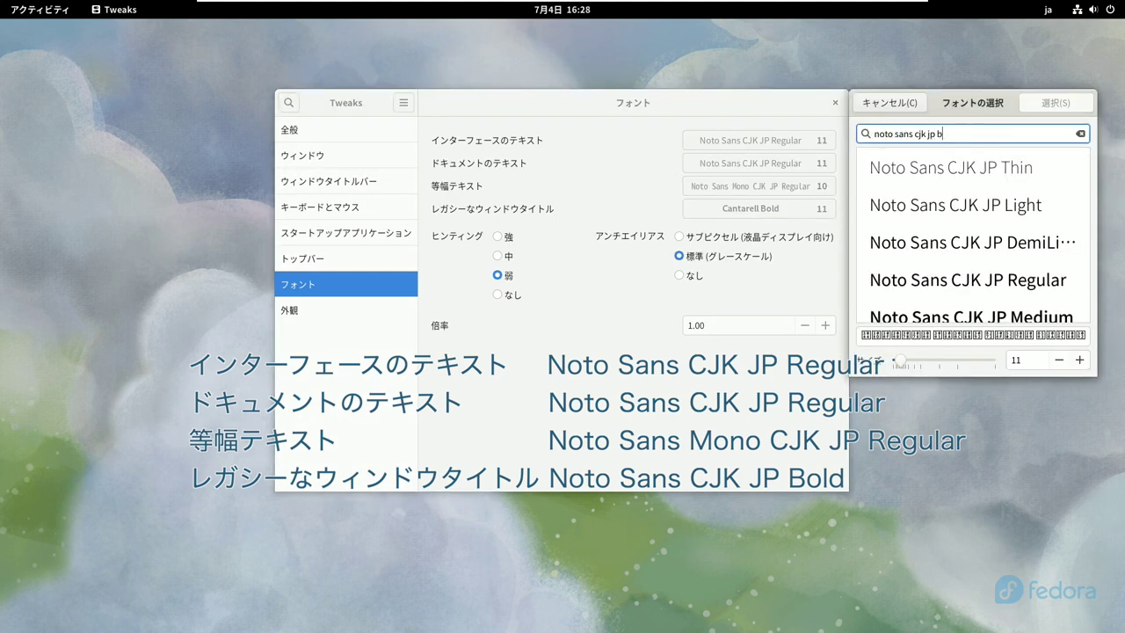
{"action": "double_click", "coordinate": [924, 231]}
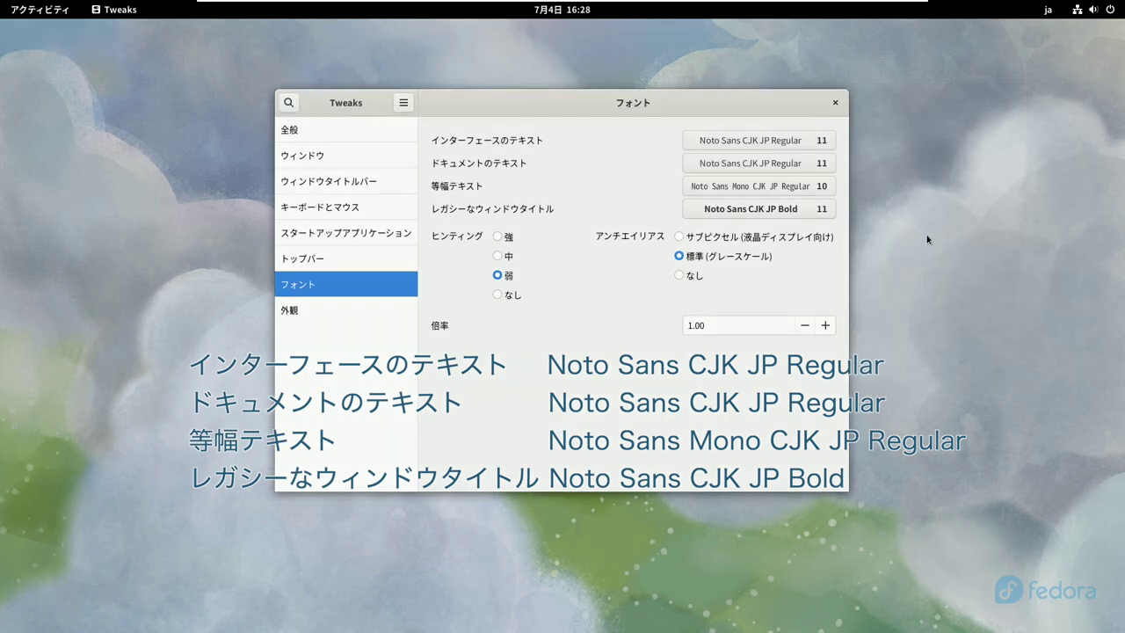